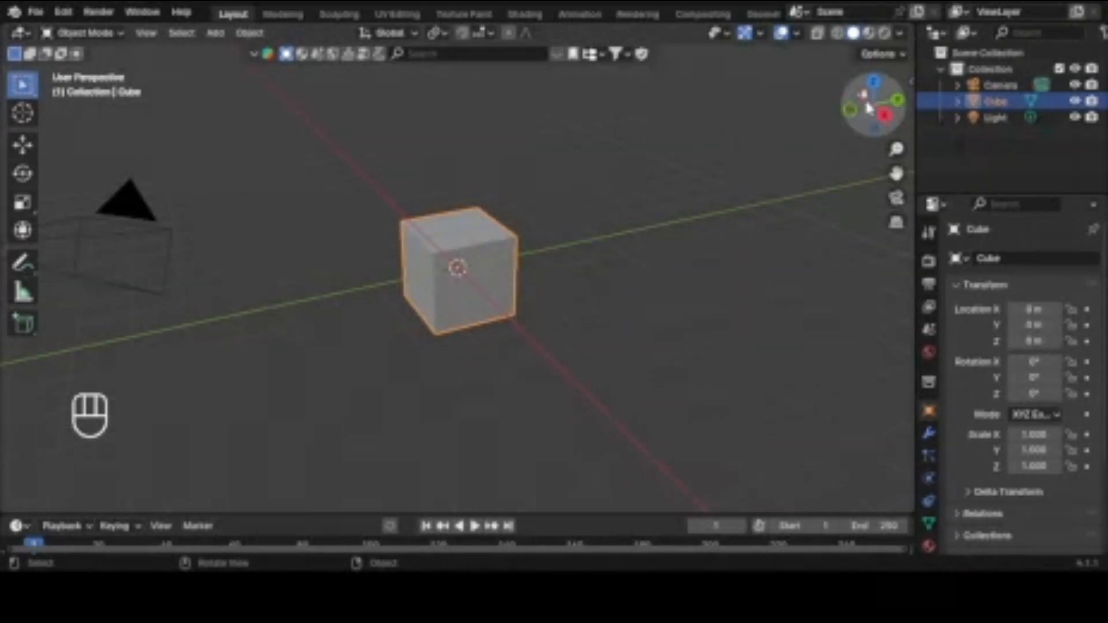
Step: Examine the default cube from several viewing angles and zoom distances
drag(867, 108, 764, 112)
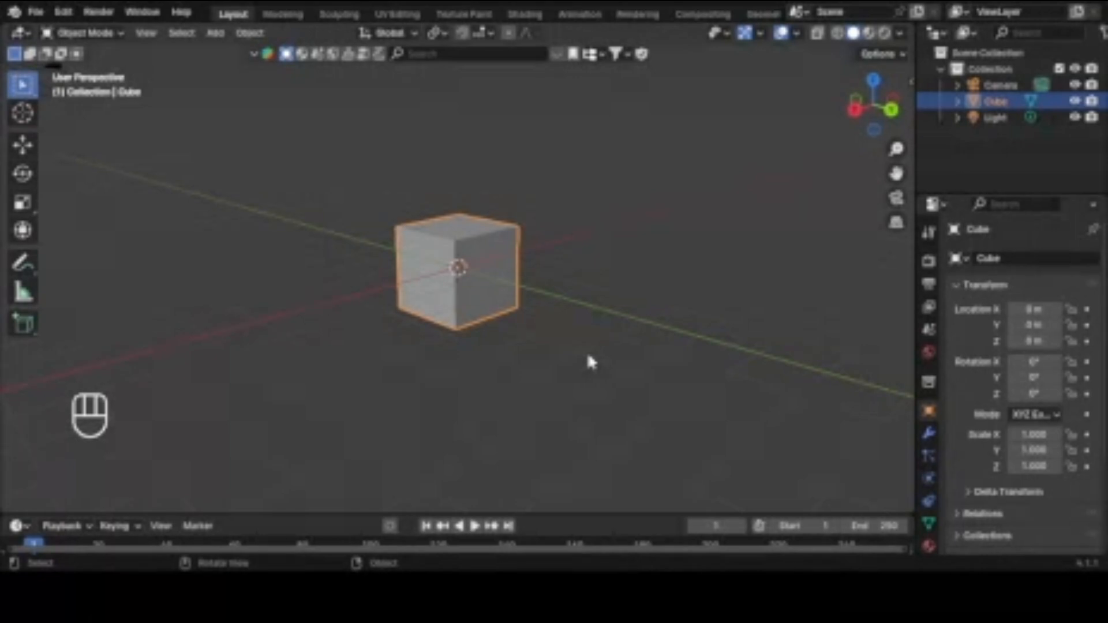
scroll(588, 356, down, 3)
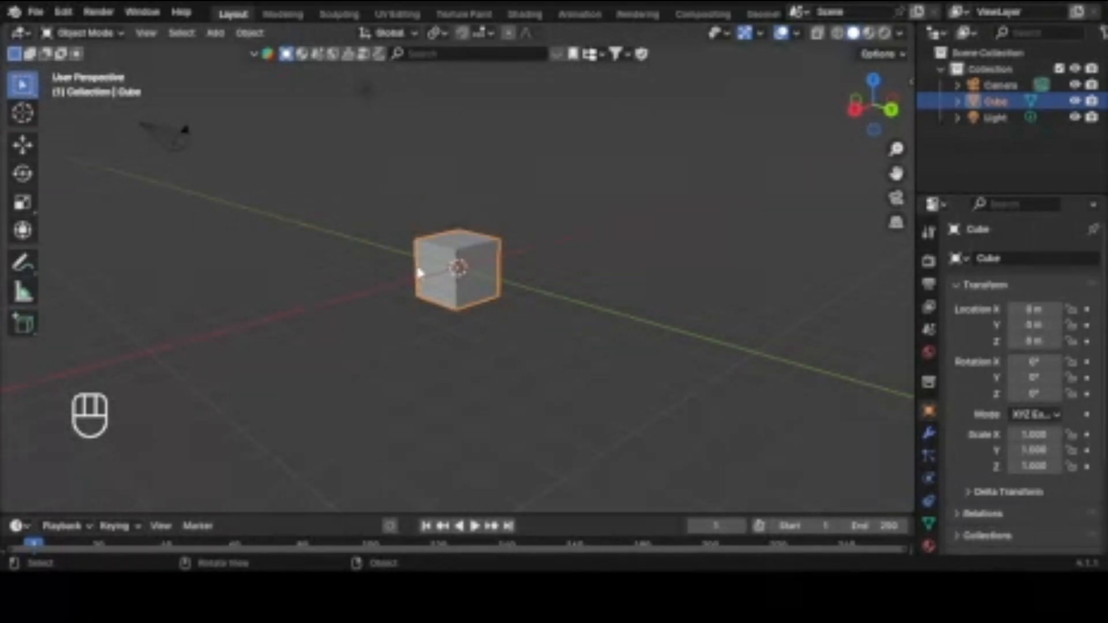
scroll(419, 272, up, 1)
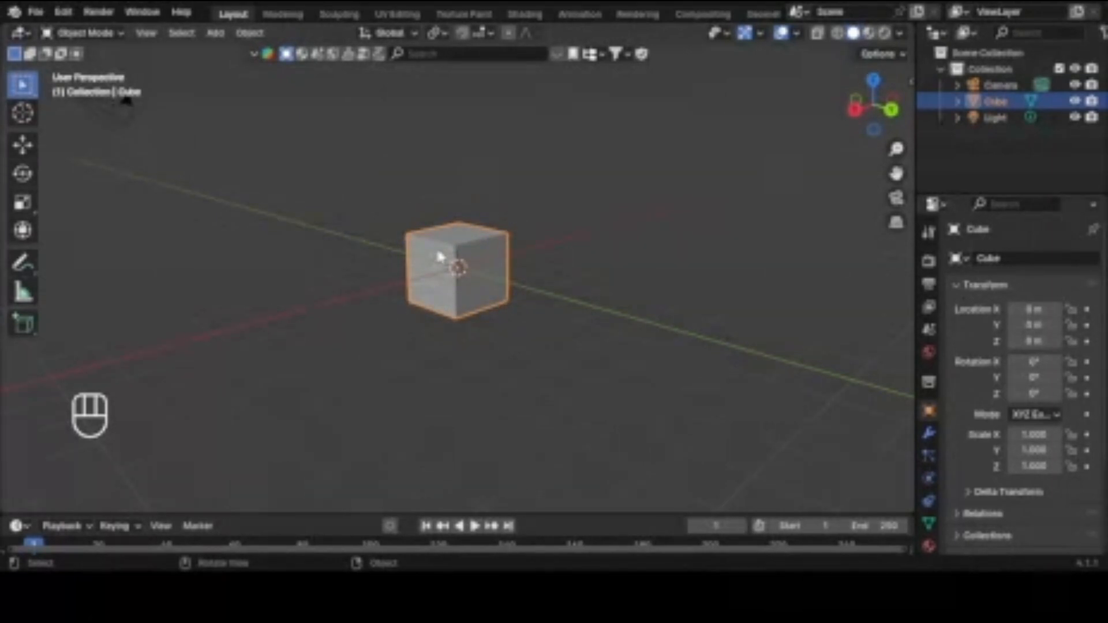
scroll(646, 407, up, 2)
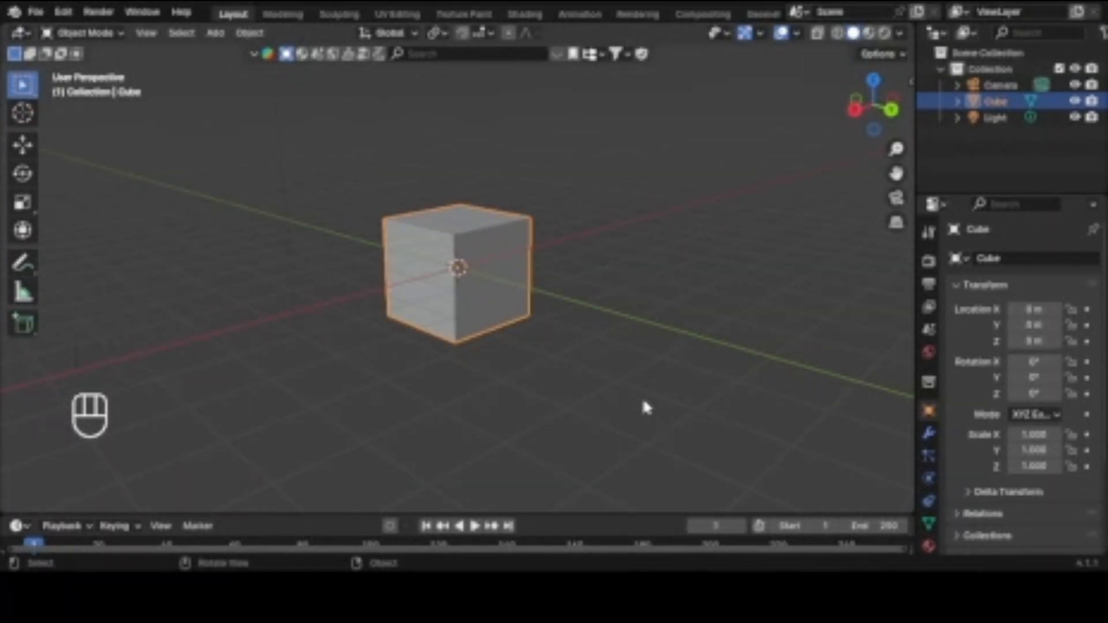
scroll(646, 406, down, 1)
scroll(646, 406, up, 3)
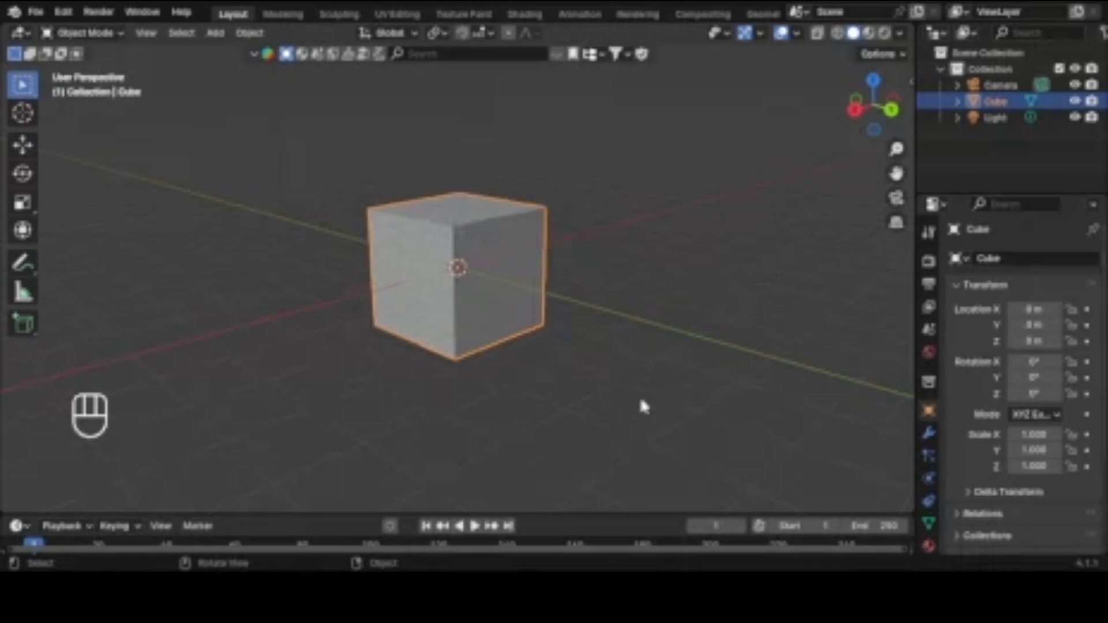
scroll(645, 406, down, 1)
scroll(643, 407, down, 4)
scroll(640, 406, up, 4)
middle_drag(615, 253, 439, 224)
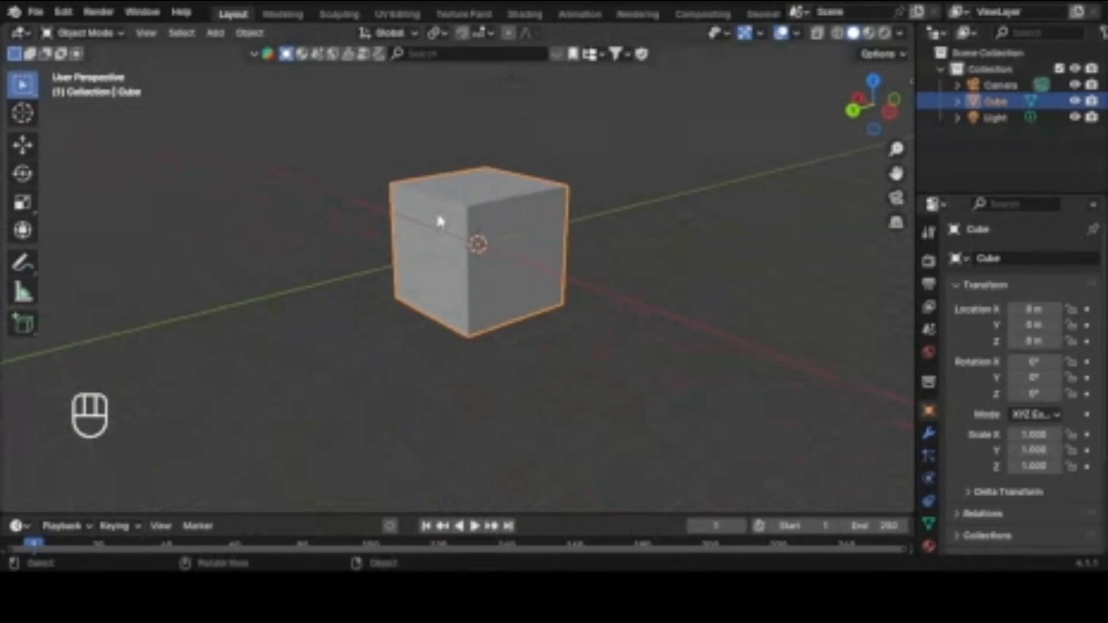
Step: View the cube through the scene camera, shift the framing, and return to a free perspective view
key(KP_0)
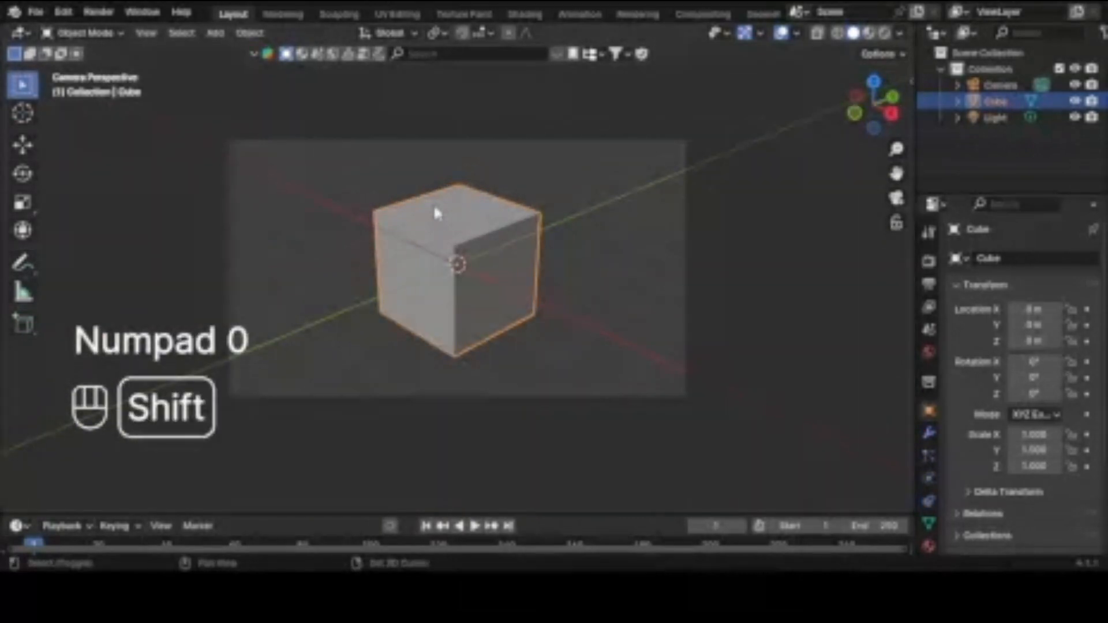
shift+middle_drag(434, 212, 386, 215)
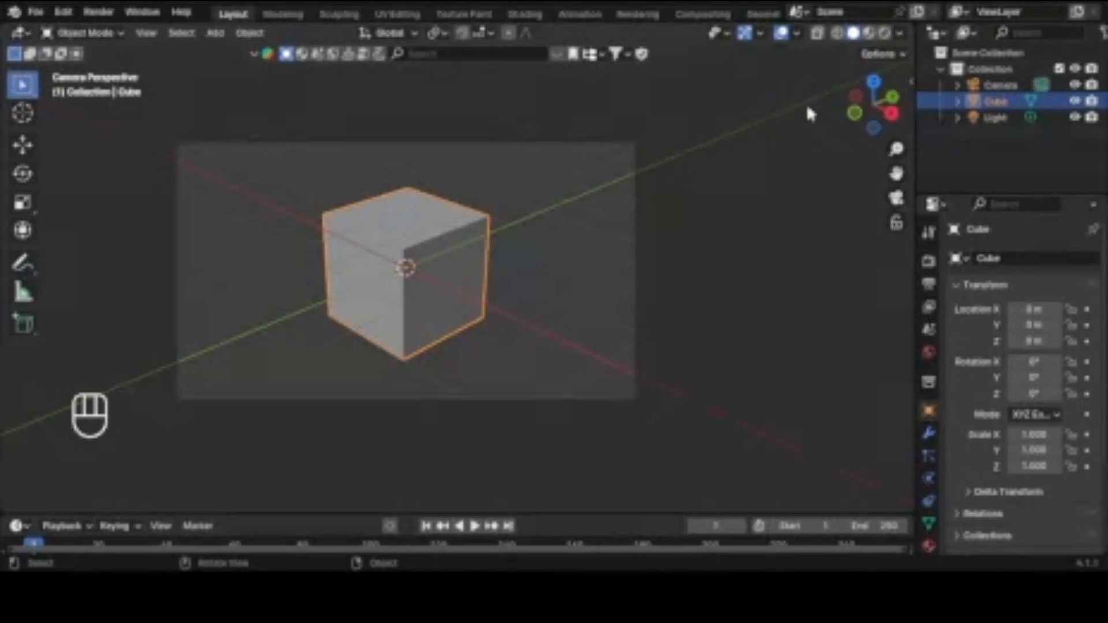
drag(873, 107, 889, 116)
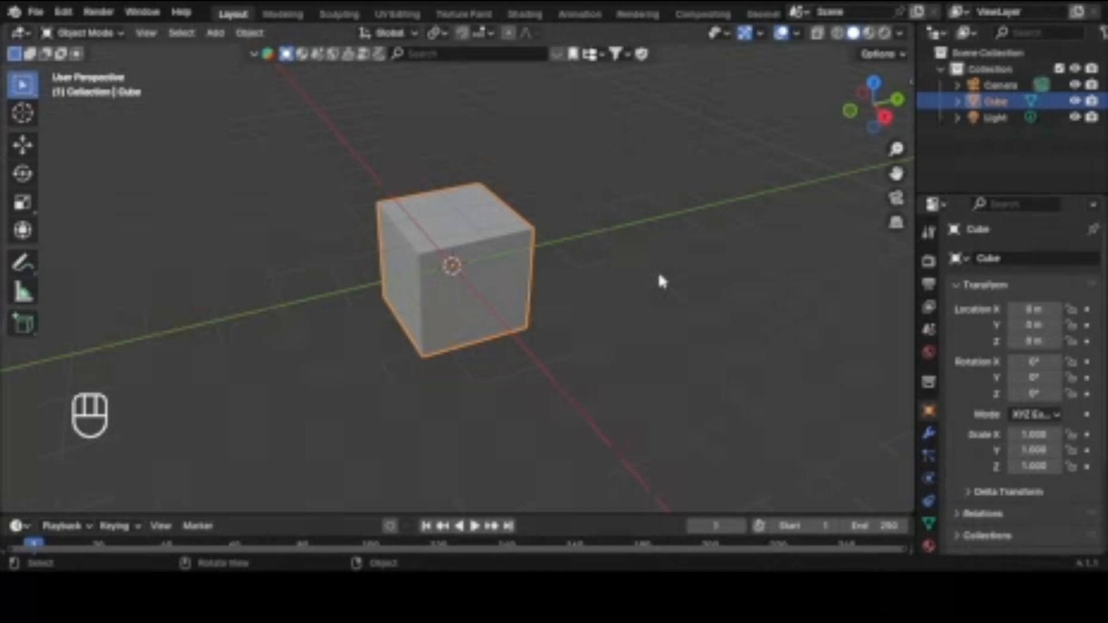
scroll(614, 254, down, 2)
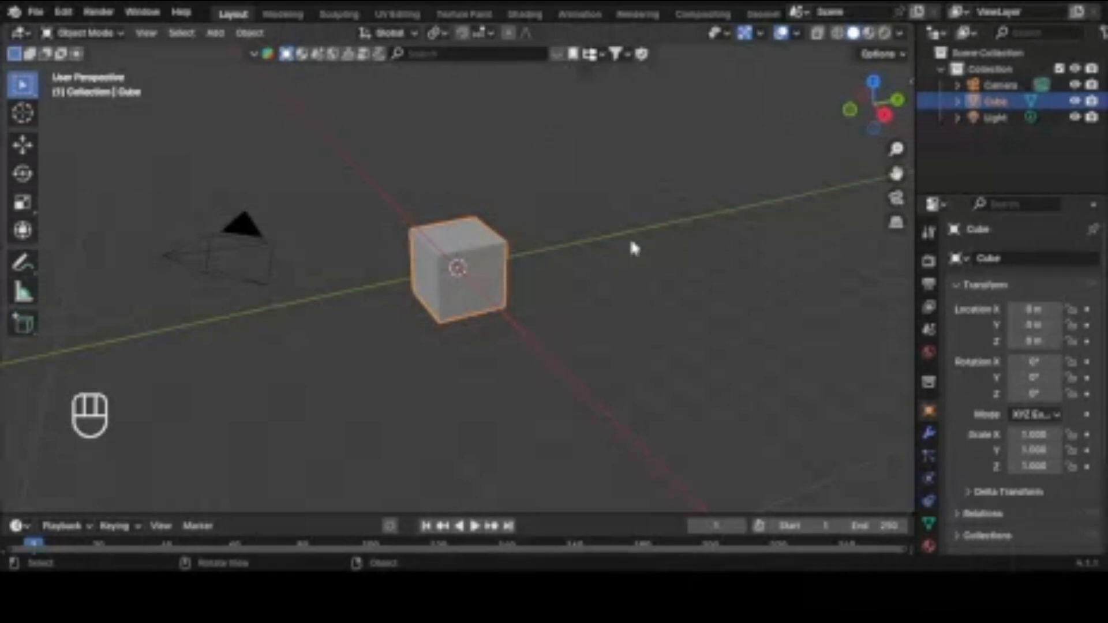
Step: Inspect the cube in the front, right, top and bottom orthographic views
click(850, 109)
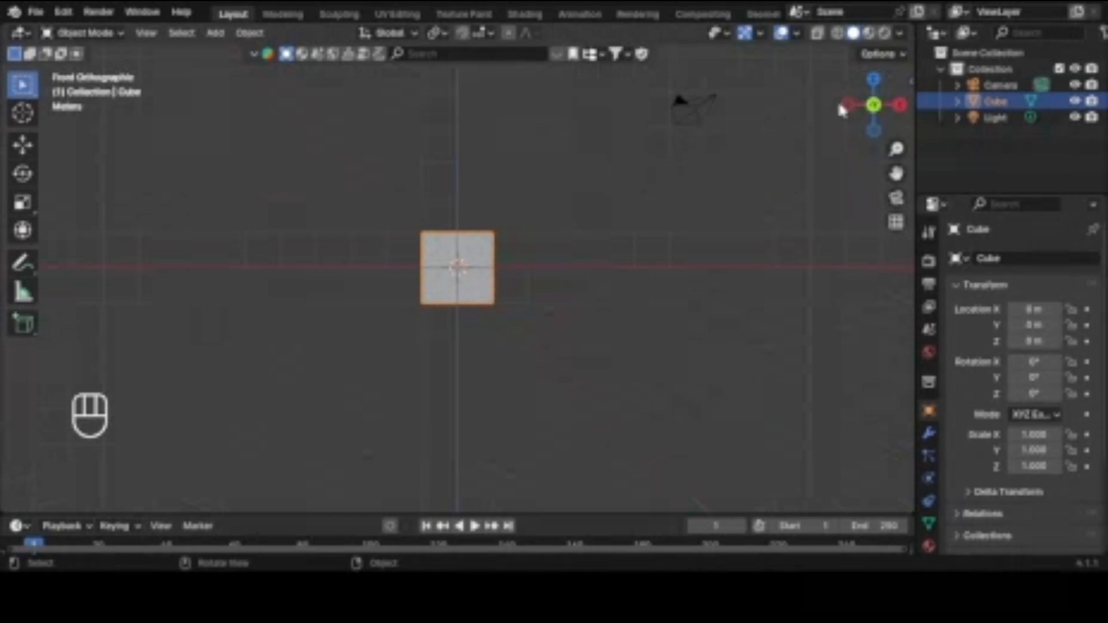
drag(864, 115, 823, 134)
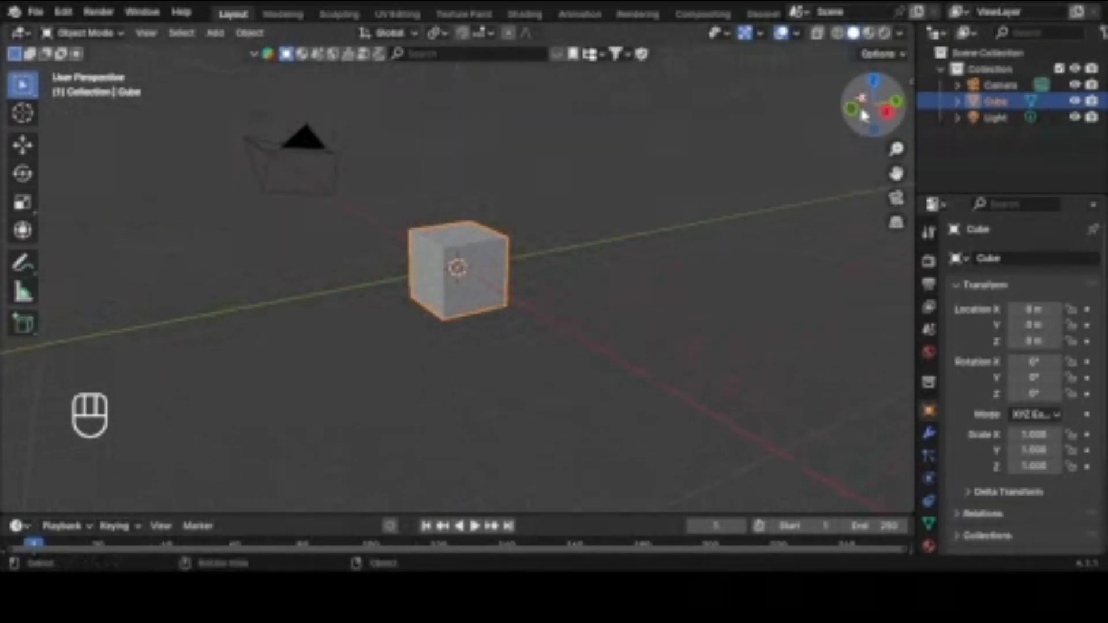
key(KP_1)
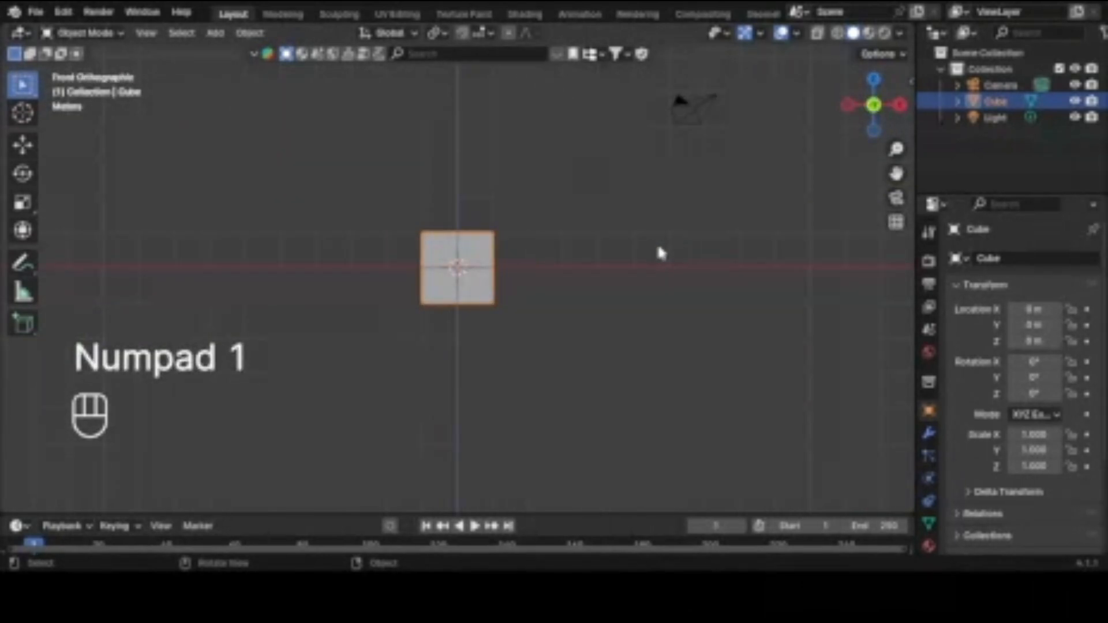
key(KP_3)
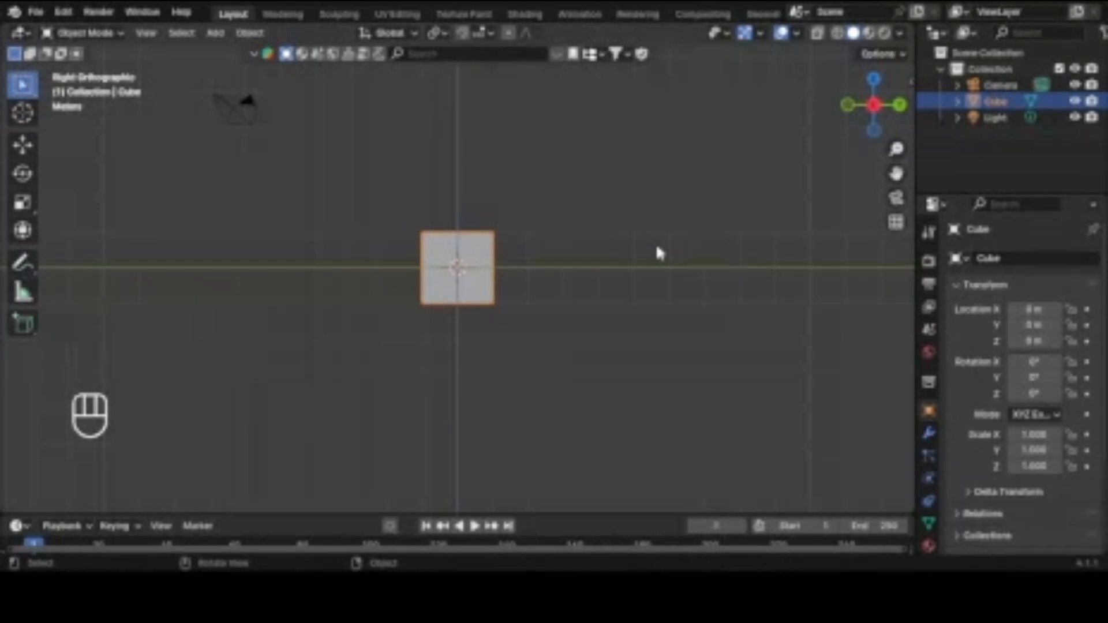
key(KP_7)
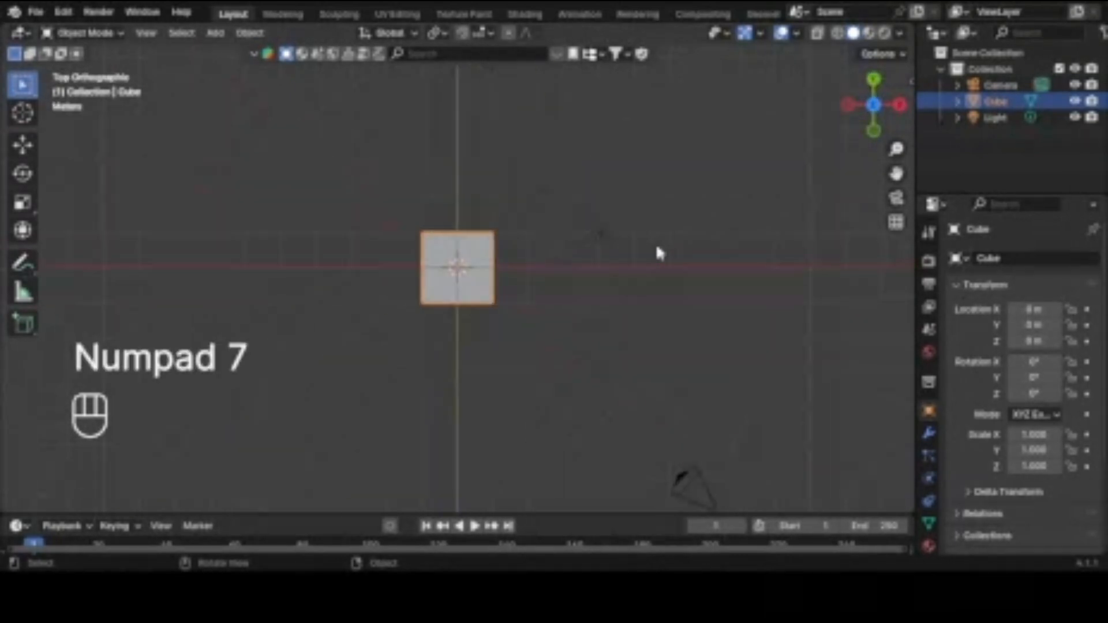
scroll(656, 248, up, 2)
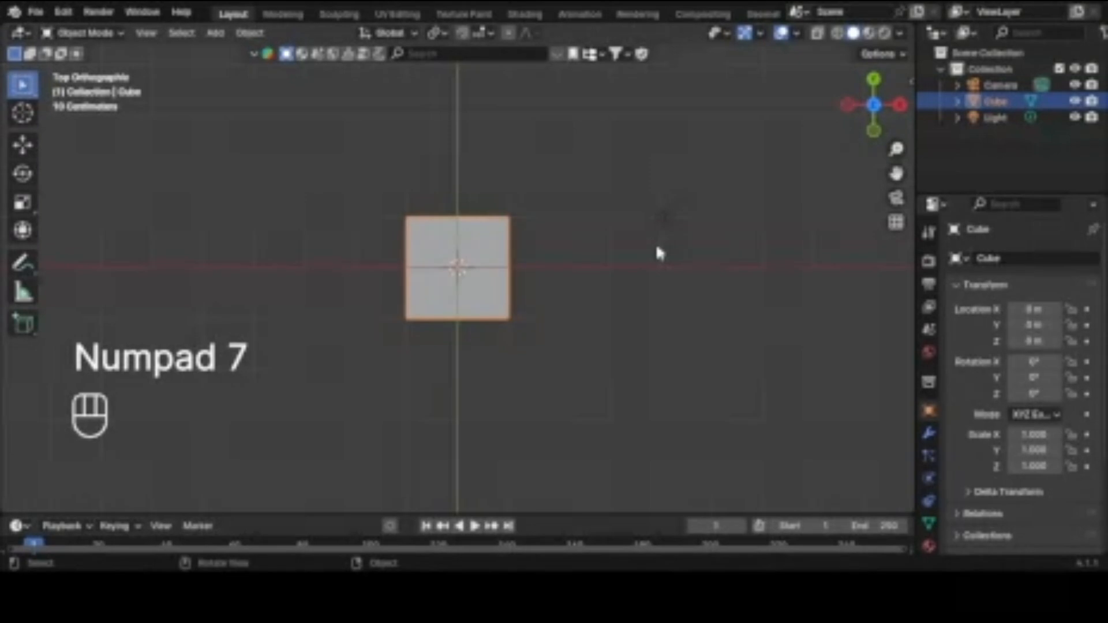
key(KP_9)
scroll(657, 249, up, 1)
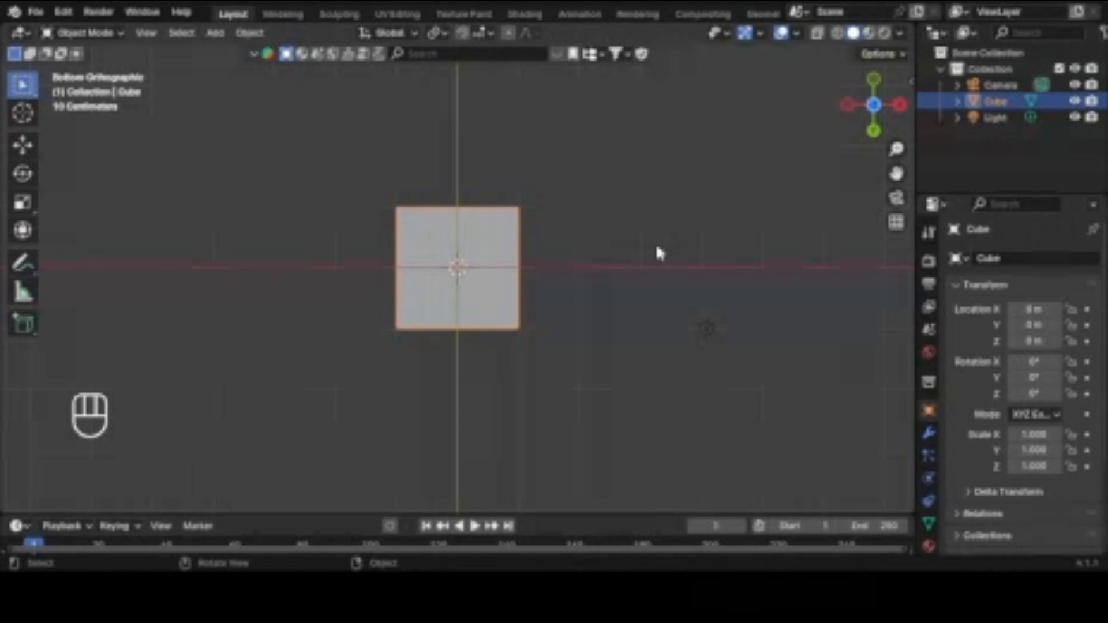
Step: Check the camera view, tilt the view of the cube in increments, and return to a free perspective view
key(KP_0)
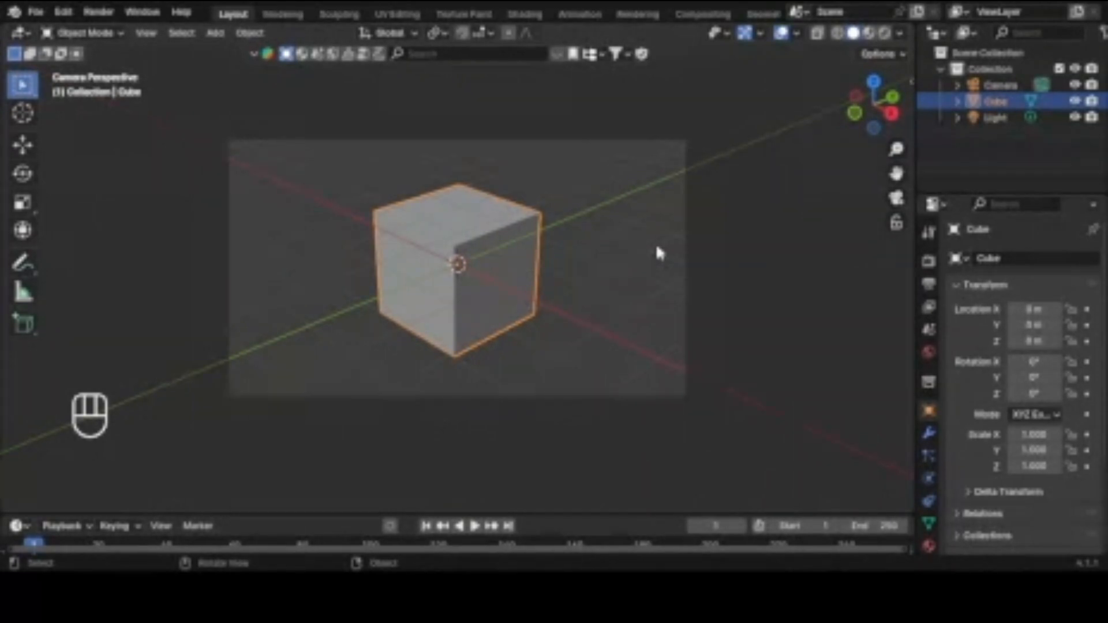
key(KP_2)
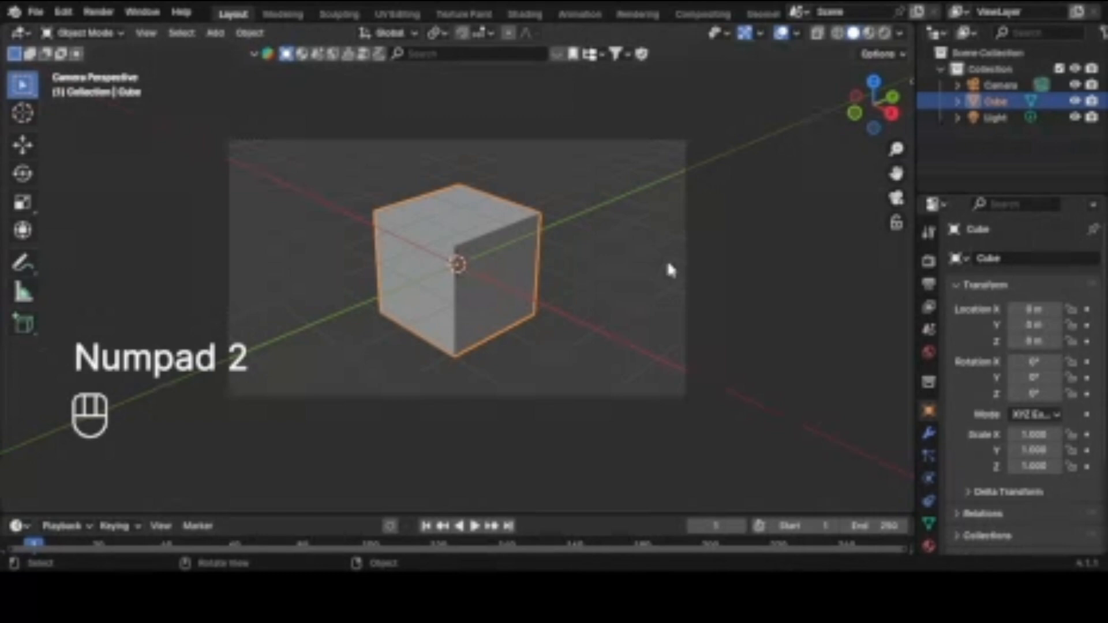
key(KP_0)
key(KP_2)
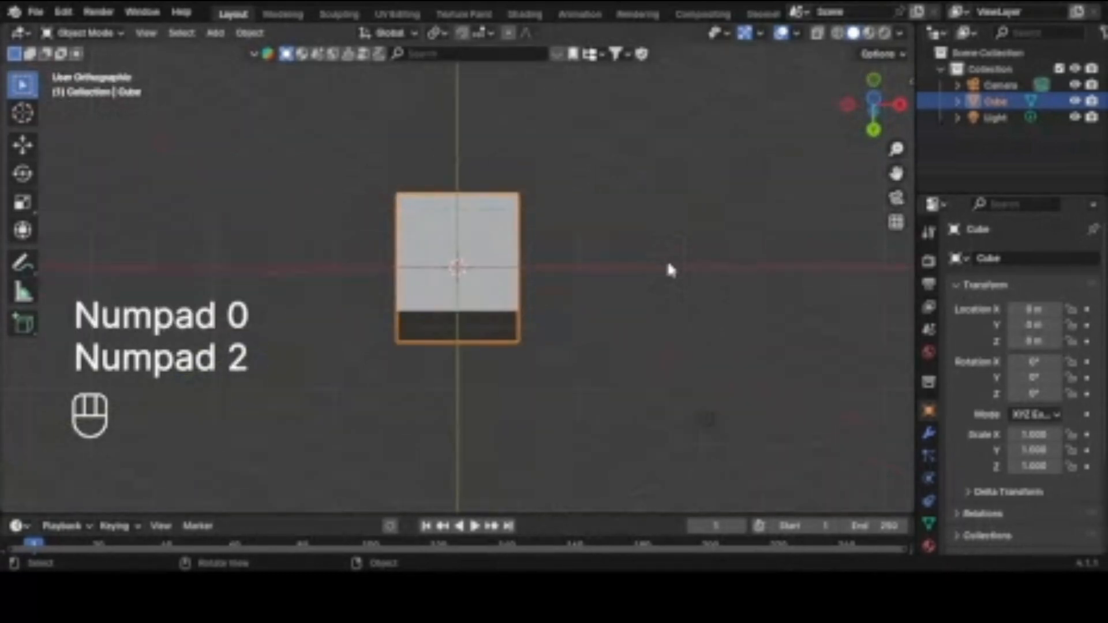
middle_drag(667, 265, 683, 215)
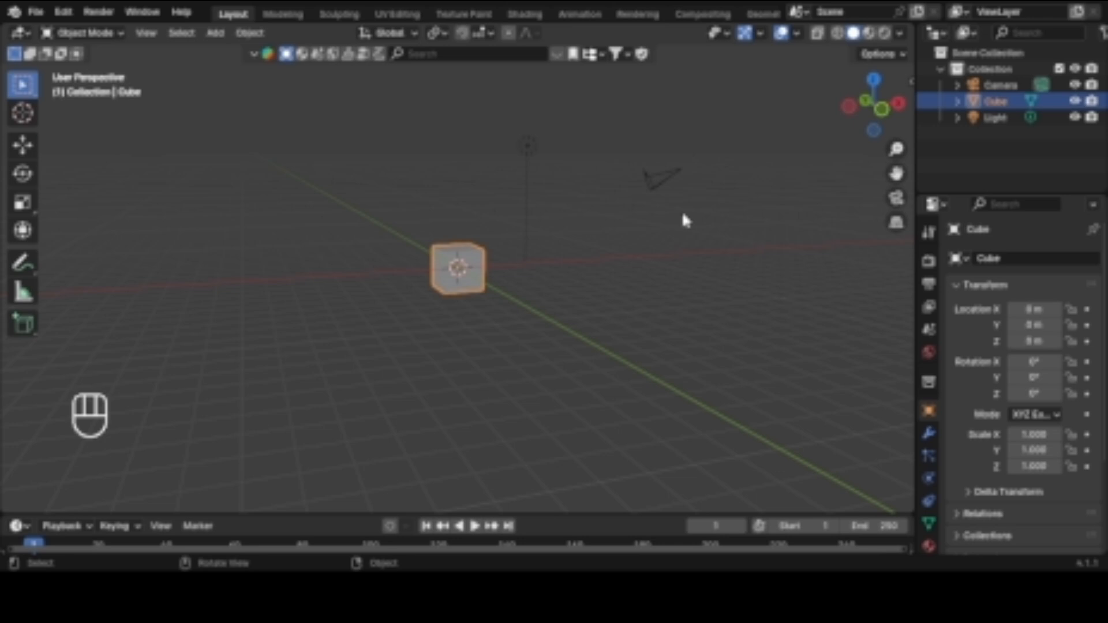
Step: Snap the view from free perspective to the left and top orthographic views of the cube
key(alt)
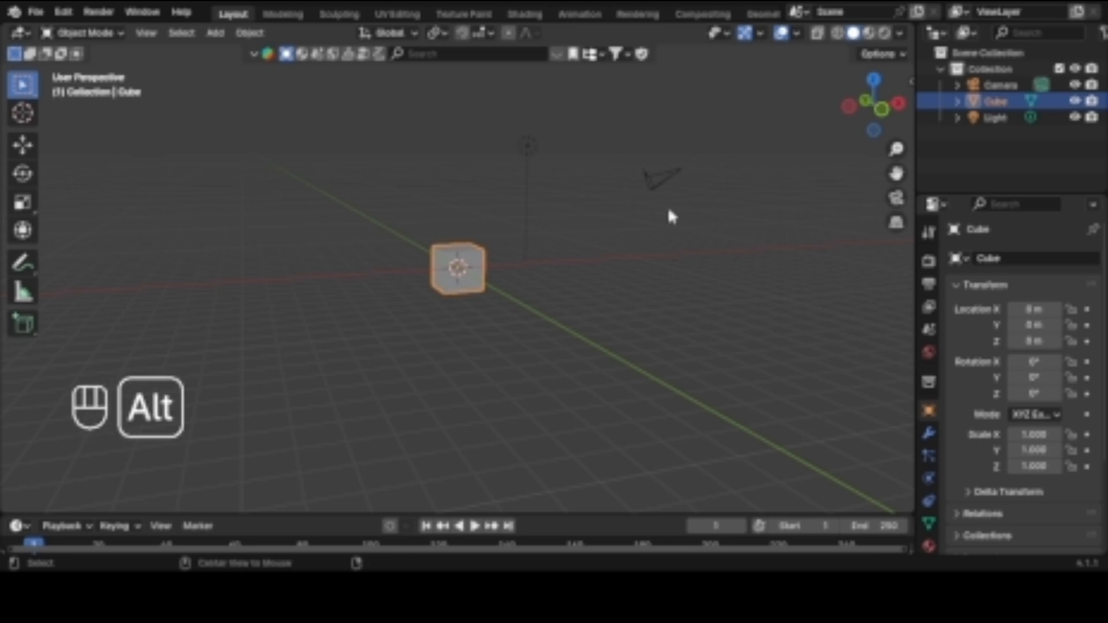
alt+middle_click(633, 284)
alt+middle_drag(633, 279, 475, 306)
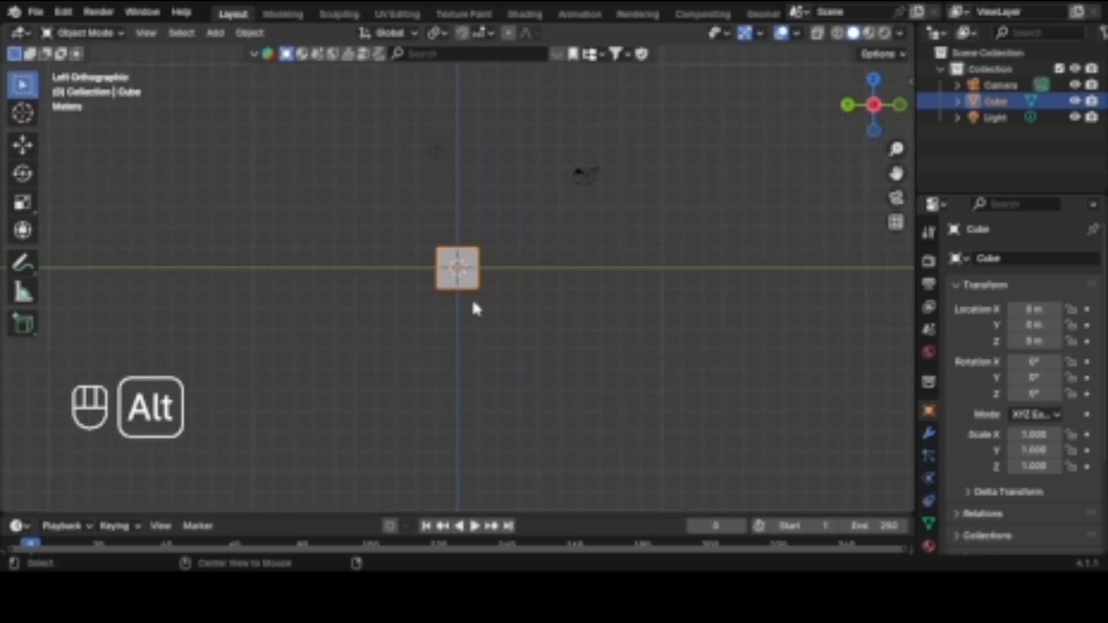
alt+middle_drag(539, 292, 566, 366)
scroll(558, 351, up, 3)
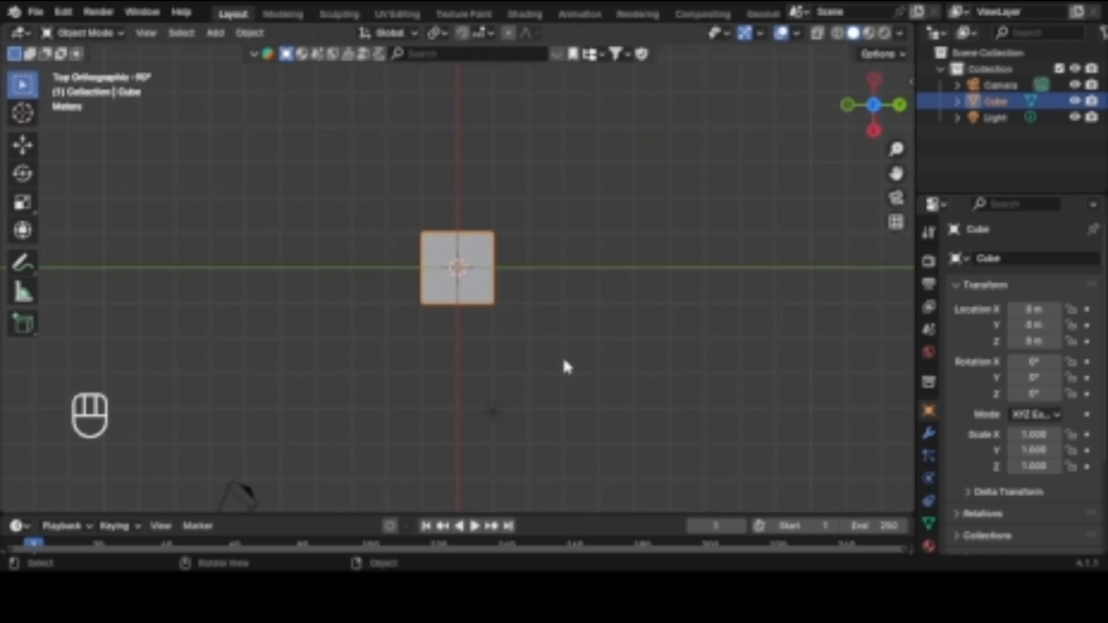
Step: Return to a perspective view and snap once more through the cube's side and rotated top orthographic views
click(103, 35)
middle_drag(478, 284, 644, 214)
alt+middle_click(633, 284)
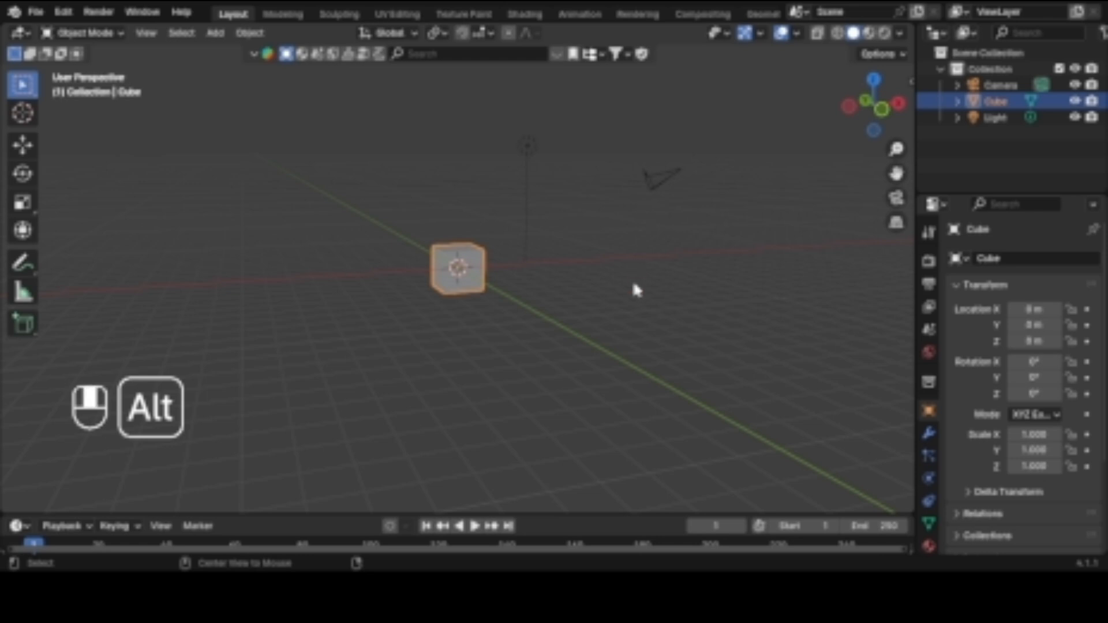
alt+middle_drag(634, 286, 473, 307)
alt+scroll(621, 287, up, 1)
alt+scroll(473, 307, down, 1)
alt+middle_drag(540, 294, 535, 341)
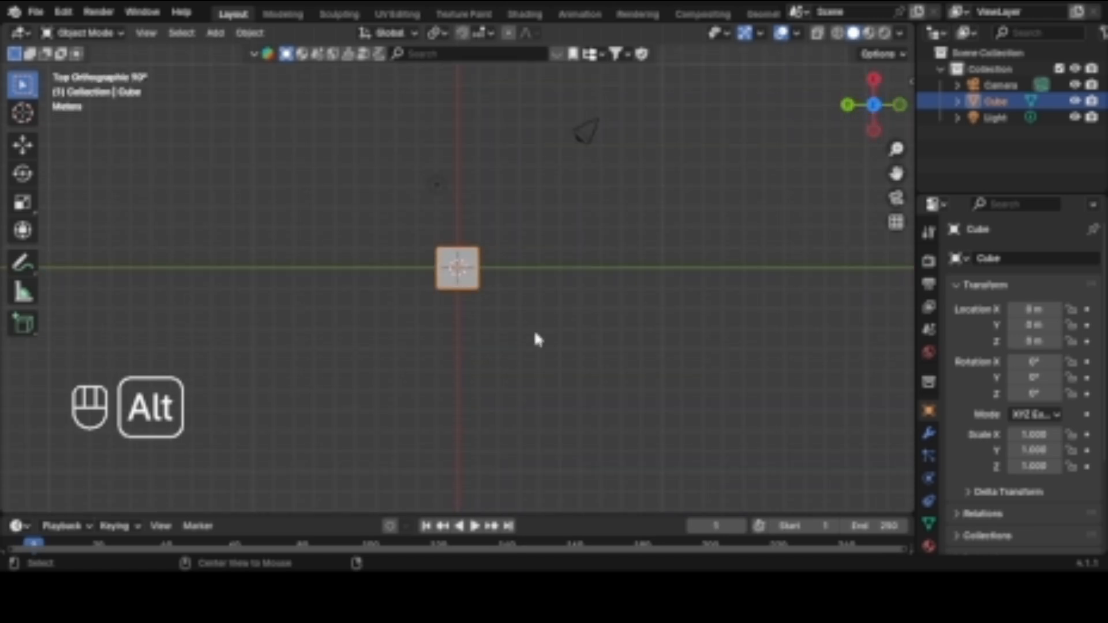
alt+middle_drag(540, 282, 564, 365)
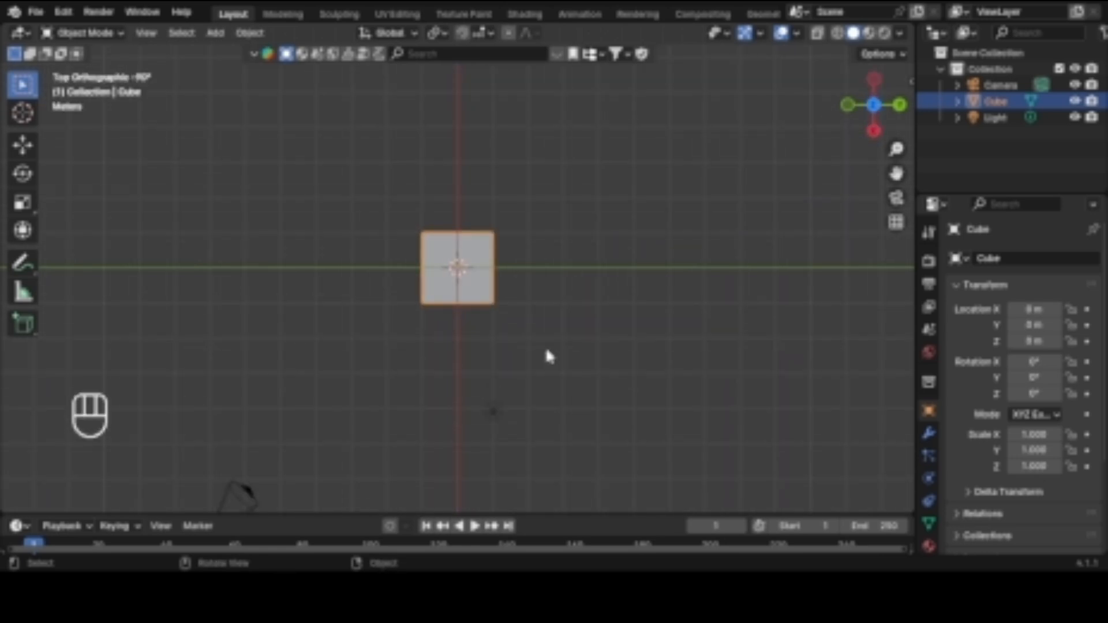
Step: Toggle the cube twice between Object Mode and Edit Mode in a perspective view
click(103, 35)
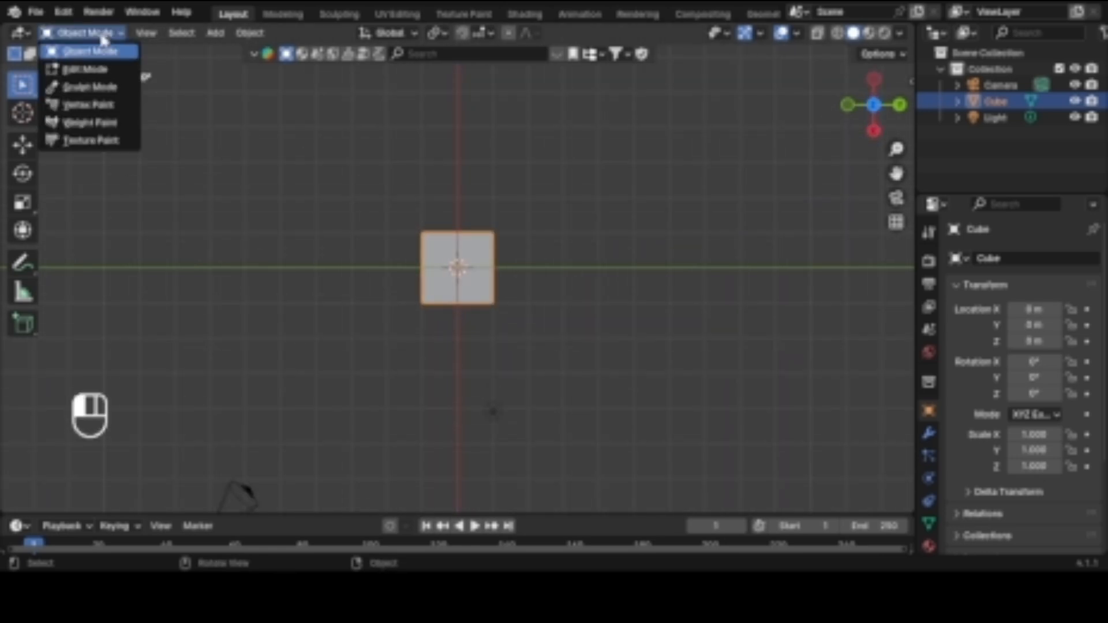
drag(874, 107, 890, 212)
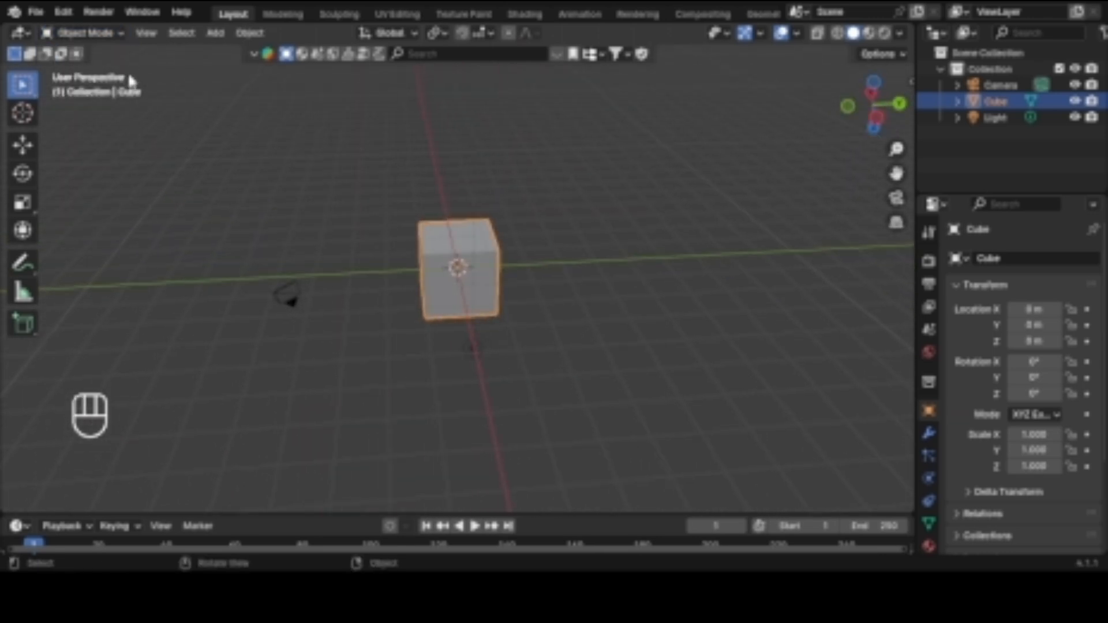
click(112, 33)
key(Tab)
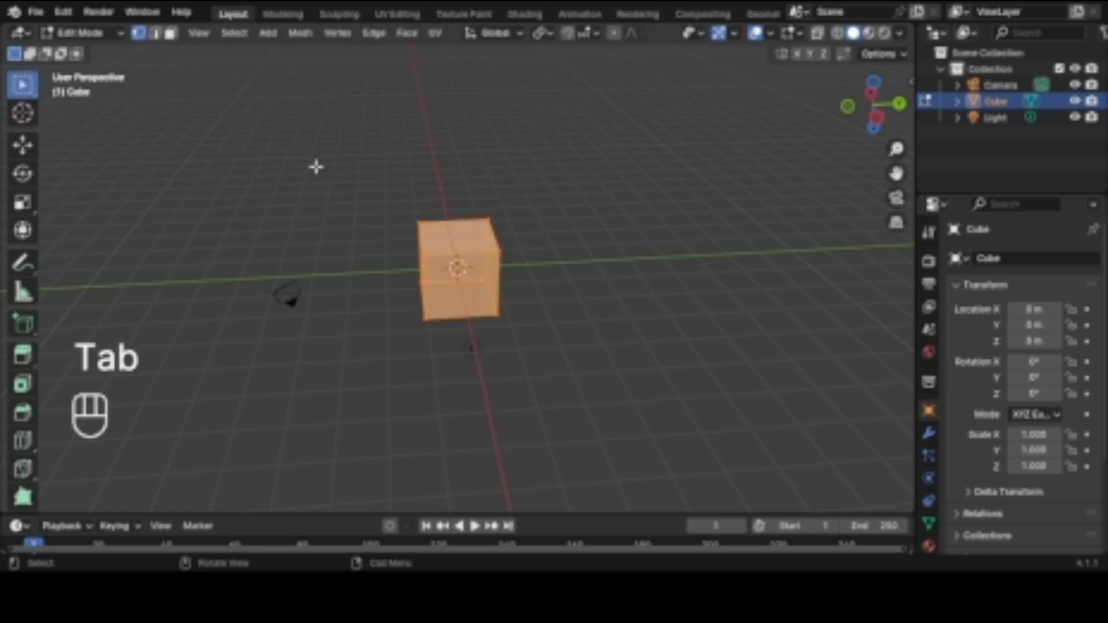
key(Tab)
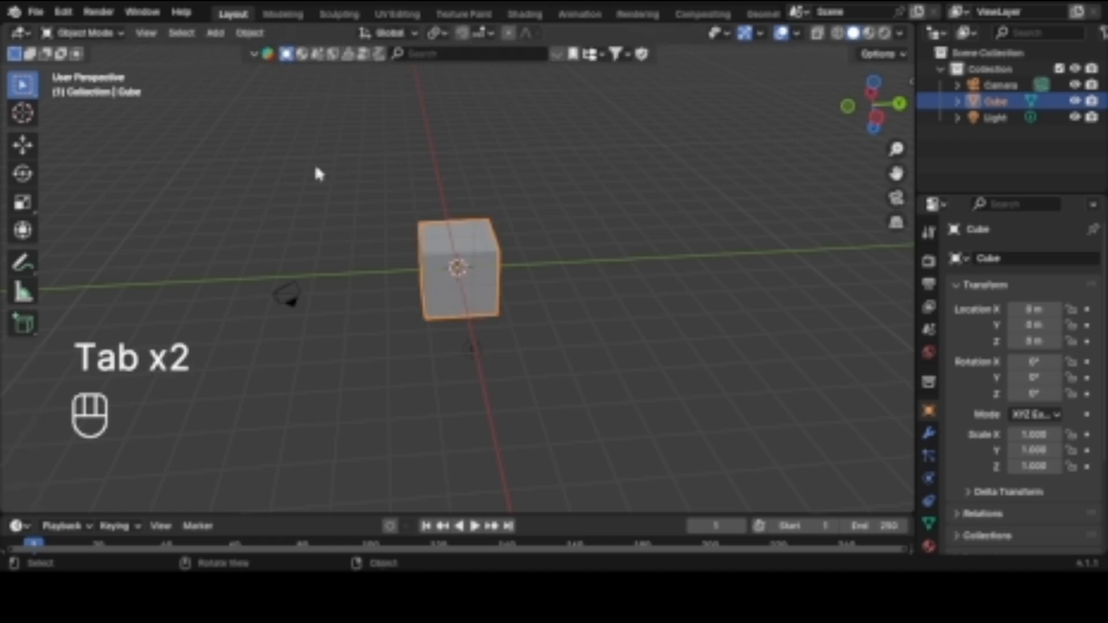
key(Tab)
key(Tab)
Step: Put the cube in Edit Mode and select a single vertex at one of its upper front corners
click(111, 36)
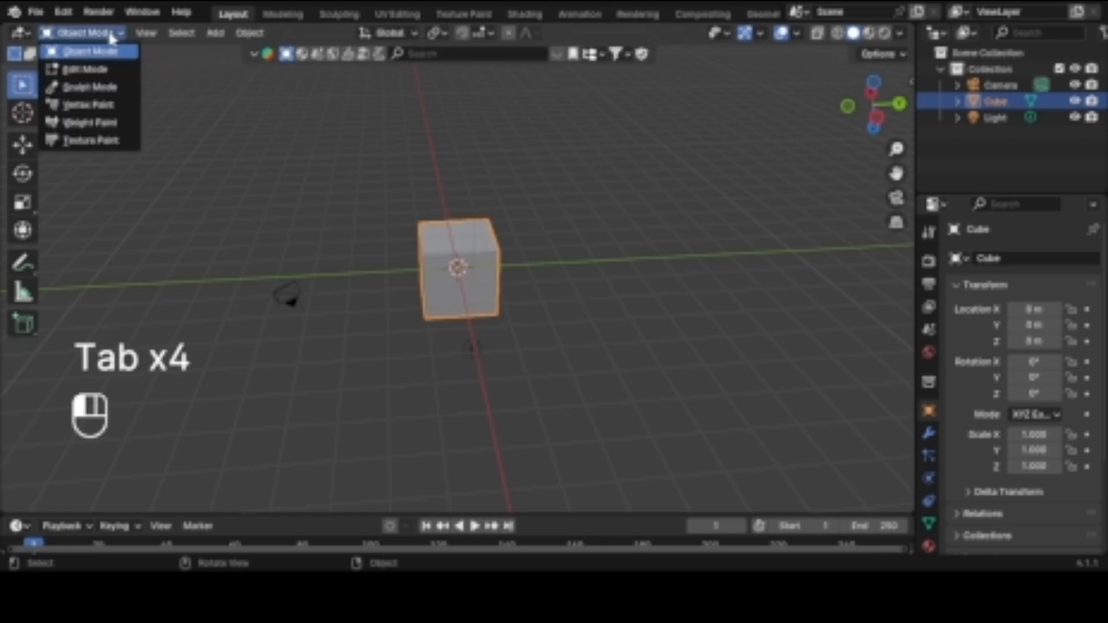
click(97, 70)
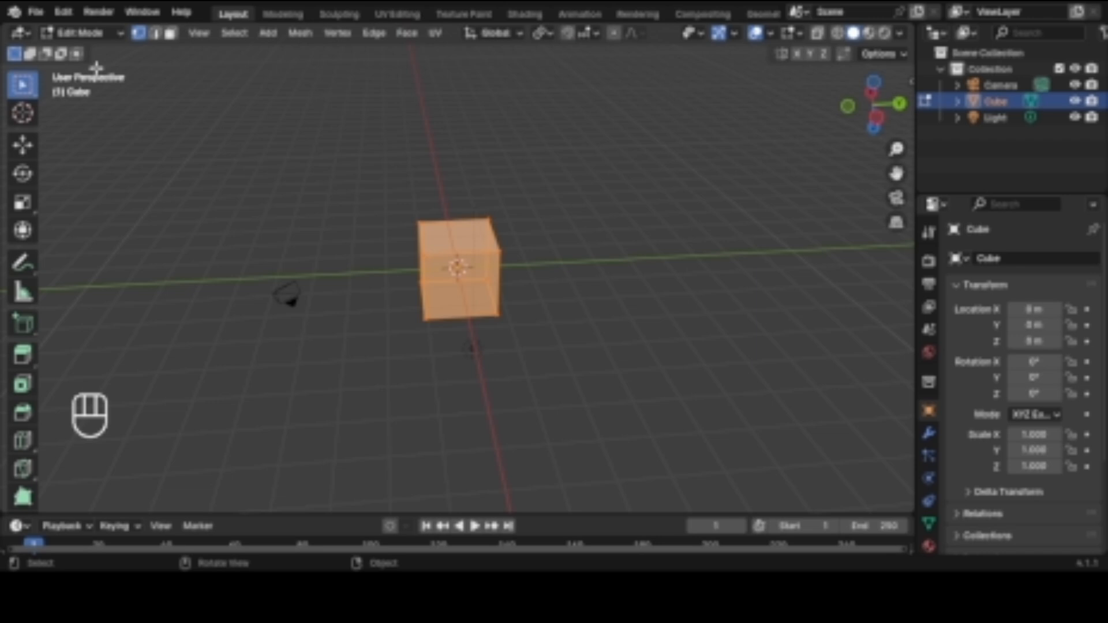
middle_drag(750, 150, 794, 154)
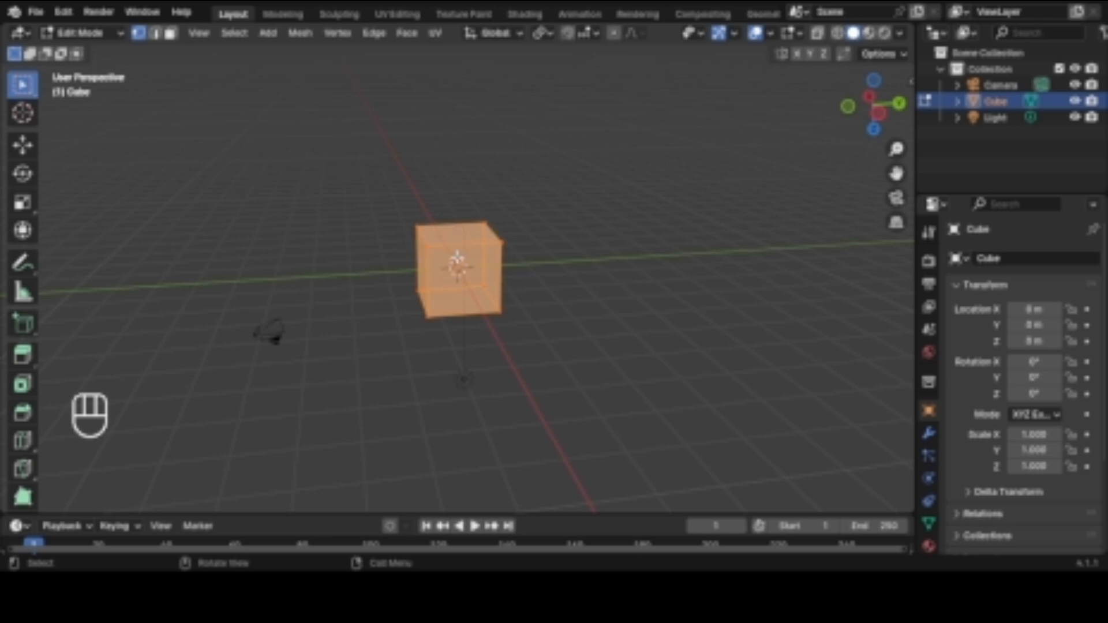
click(502, 242)
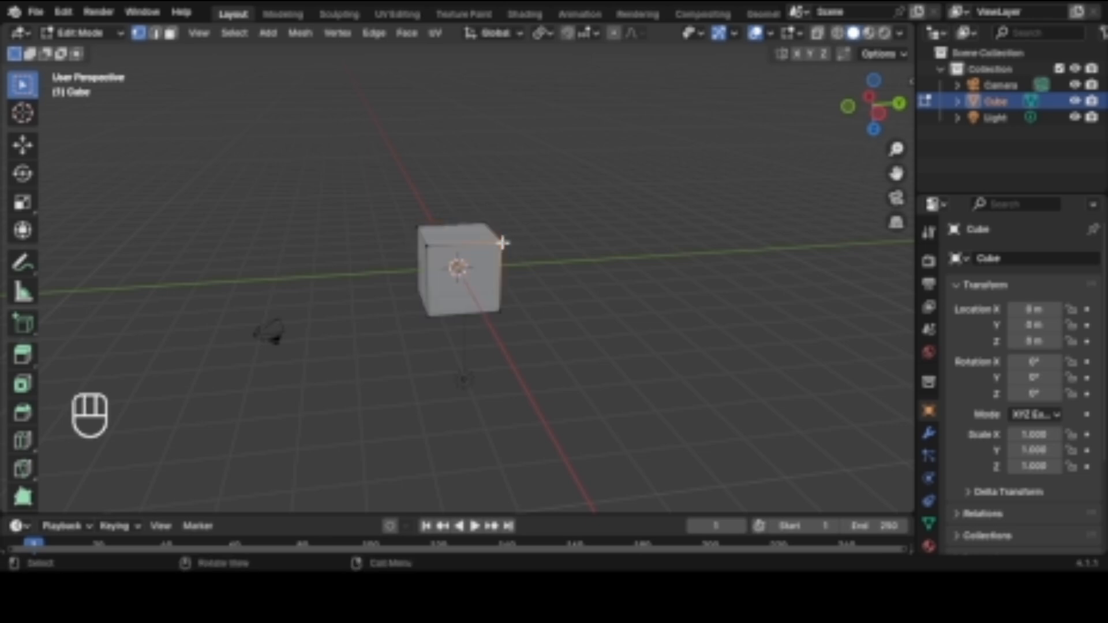
Step: Move the selected upper corner vertex outward along the green axis, and toggle to Object Mode and back
key(g)
click(588, 226)
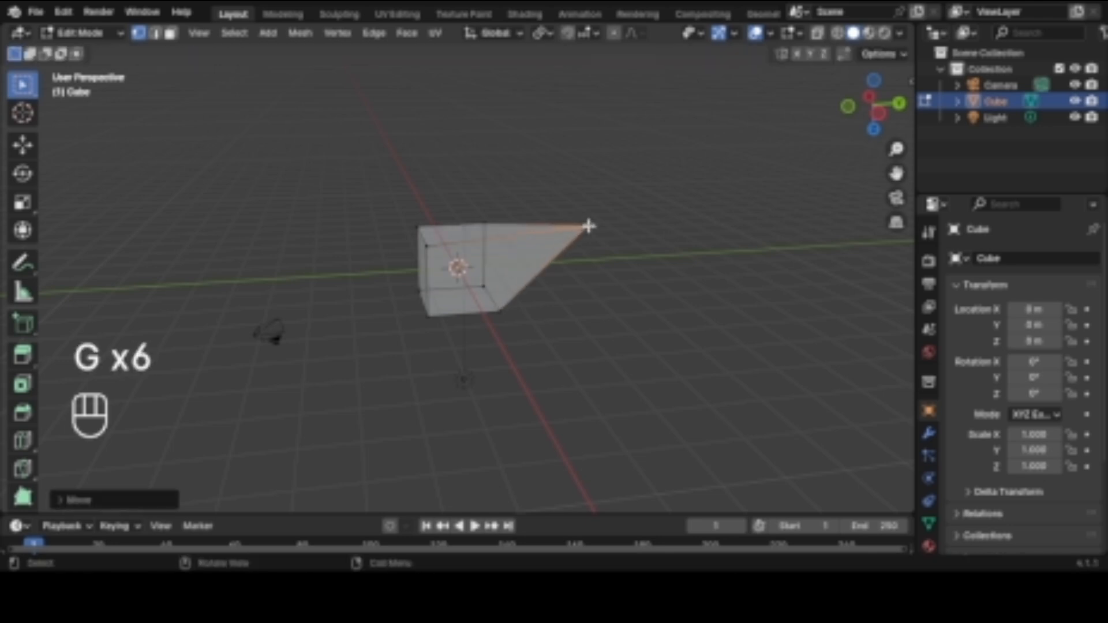
key(Tab)
key(Tab)
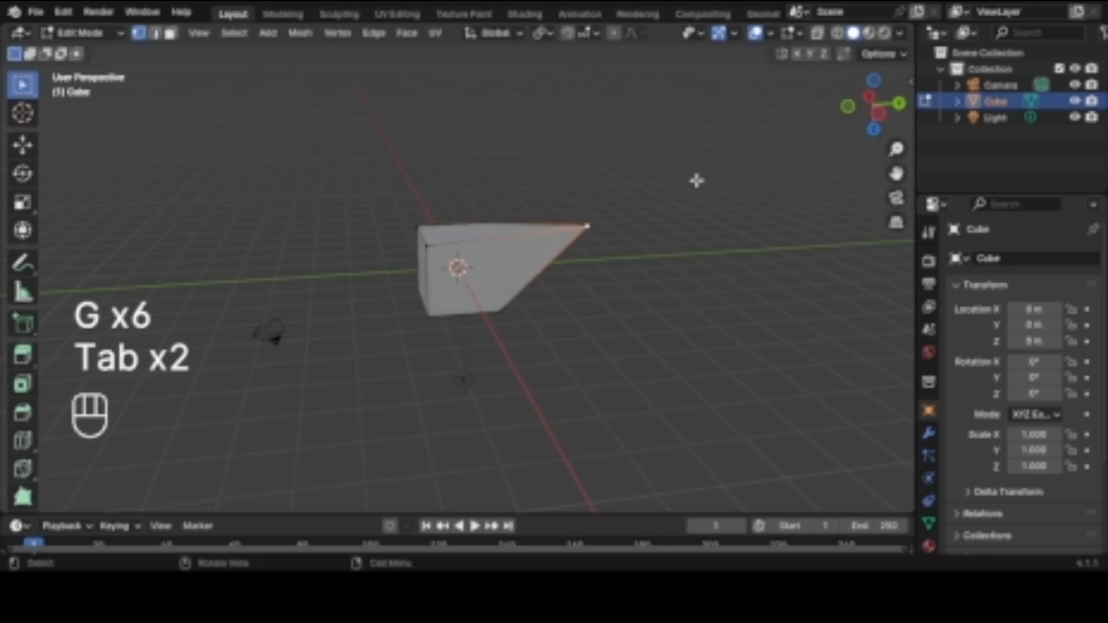
Step: Select the lower front corner vertex, move it up and outward near the stretched corner, and switch to Object Mode
click(494, 307)
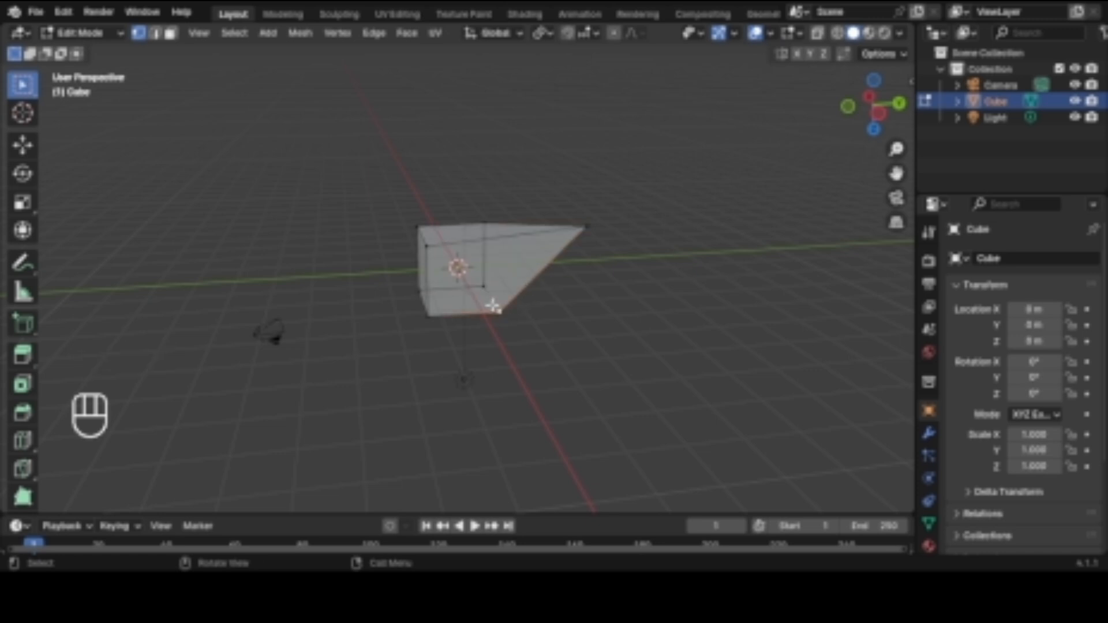
key(f)
key(f)
key(f)
key(f)
key(f)
key(f)
key(f)
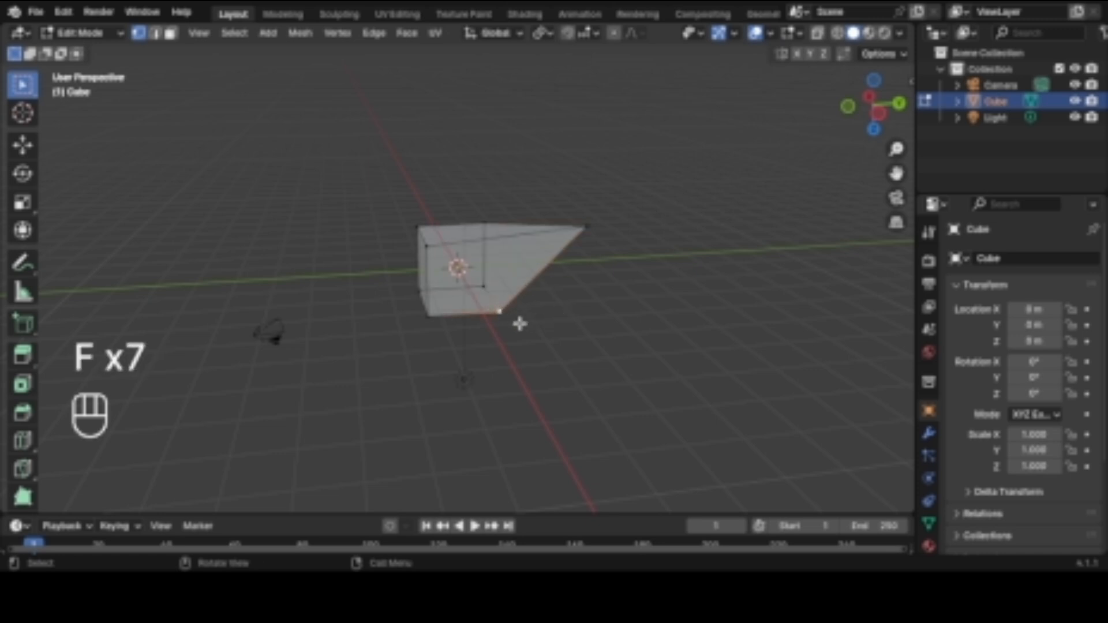
key(g)
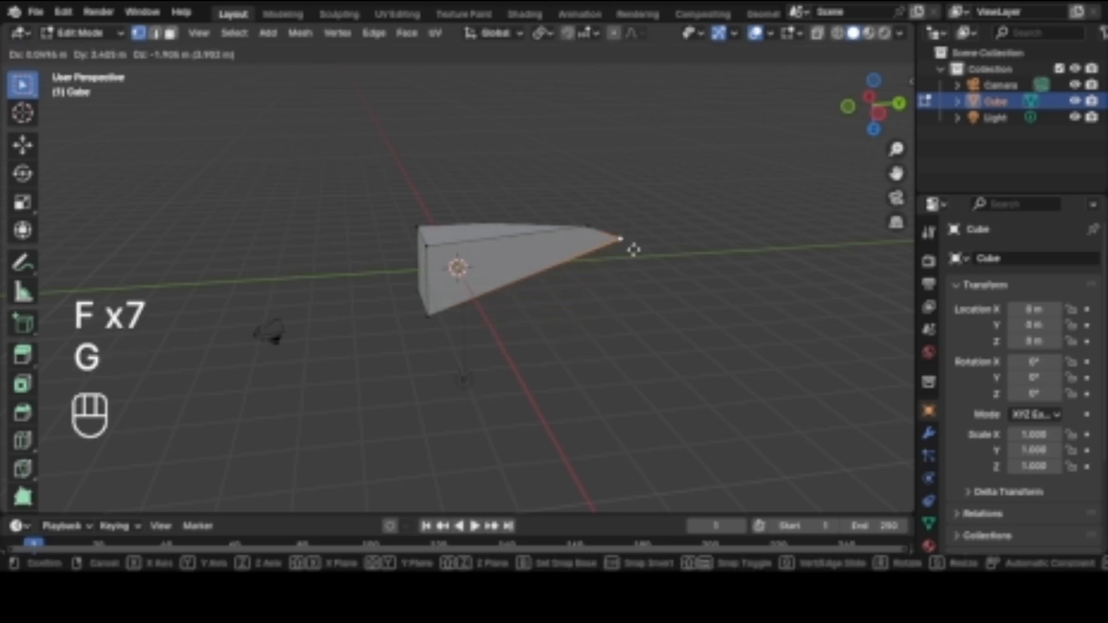
key(g)
key(g)
key(g)
key(g)
click(611, 252)
key(Tab)
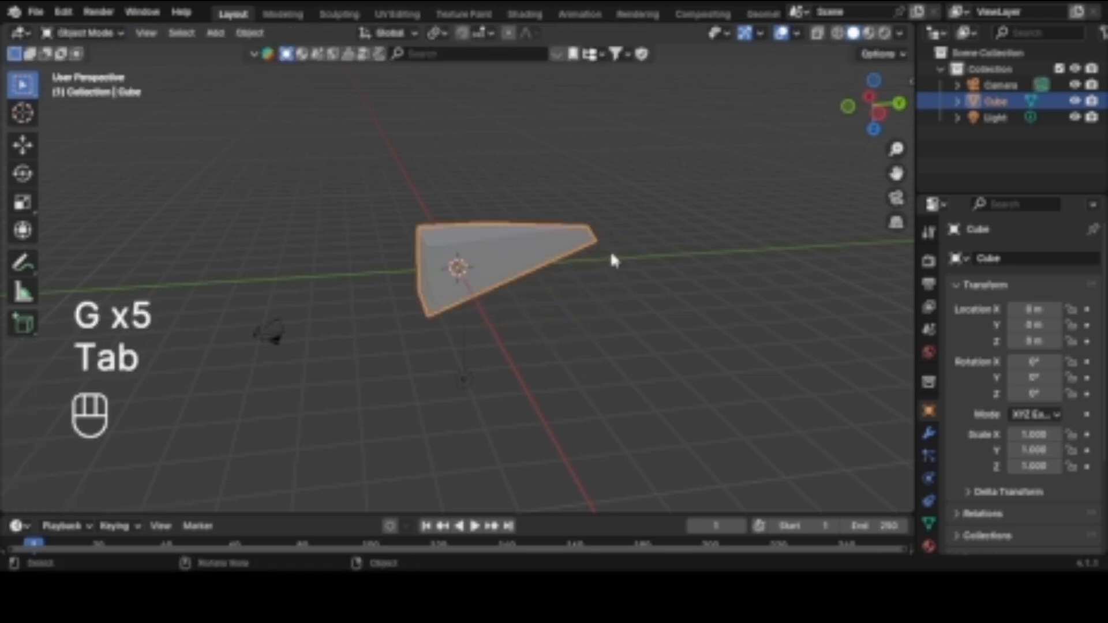
Step: Return to Edit Mode and undo both vertex moves to restore the original cube
key(Tab)
key(ctrl+z)
key(ctrl+z)
key(ctrl+z)
key(ctrl+z)
key(ctrl+z)
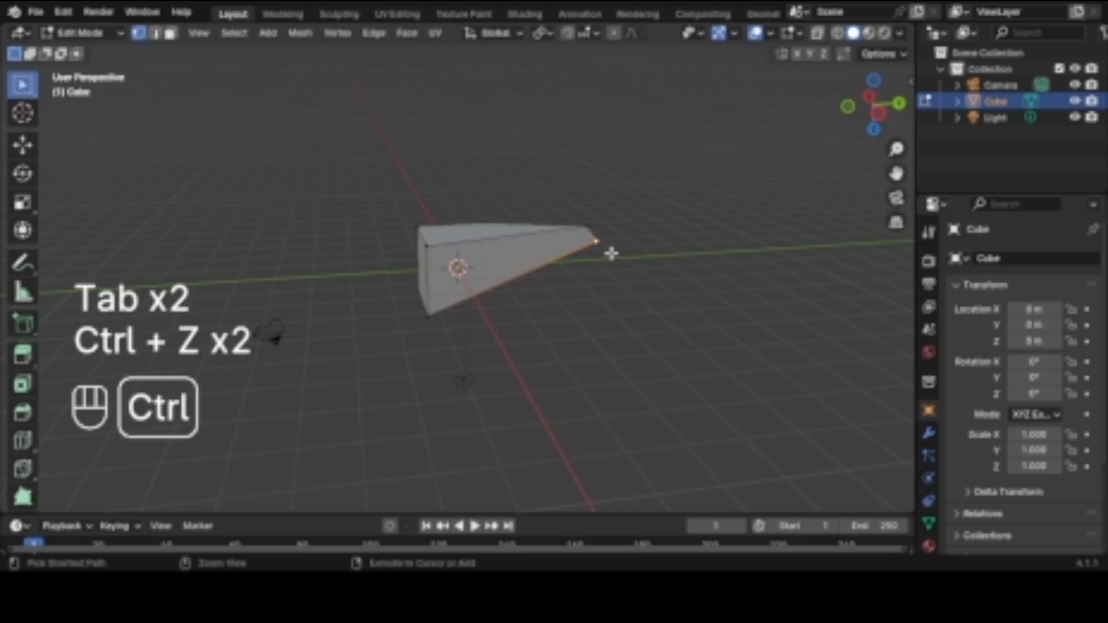
key(ctrl+z)
key(ctrl+z)
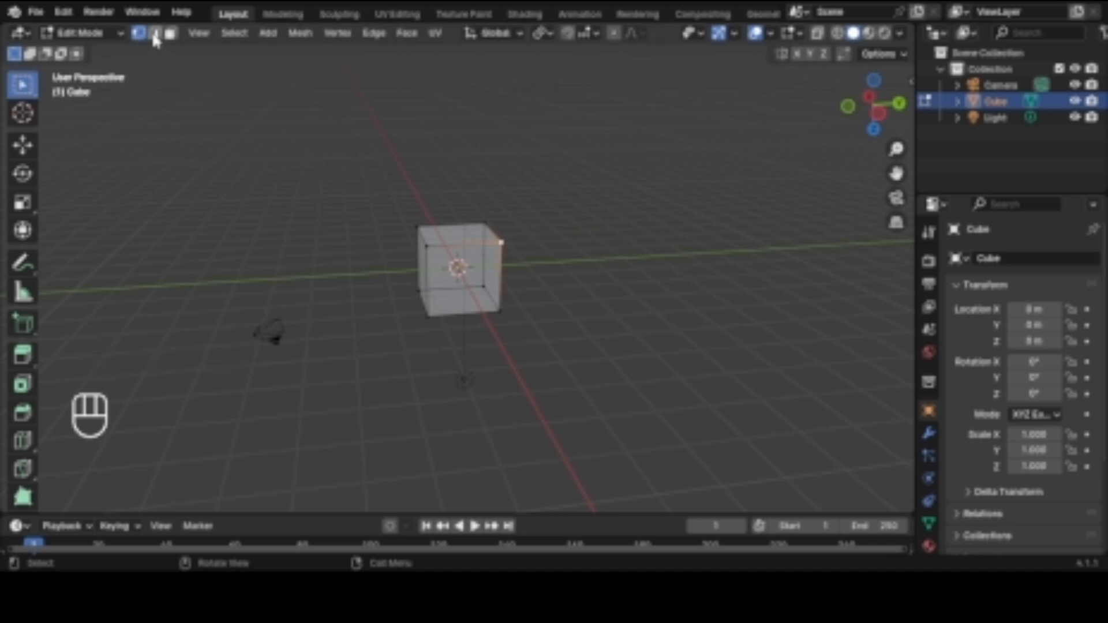
Step: Cycle through edge, face and vertex select modes, and select the cube's upper rear corner vertex
click(155, 35)
click(167, 36)
click(138, 35)
click(415, 227)
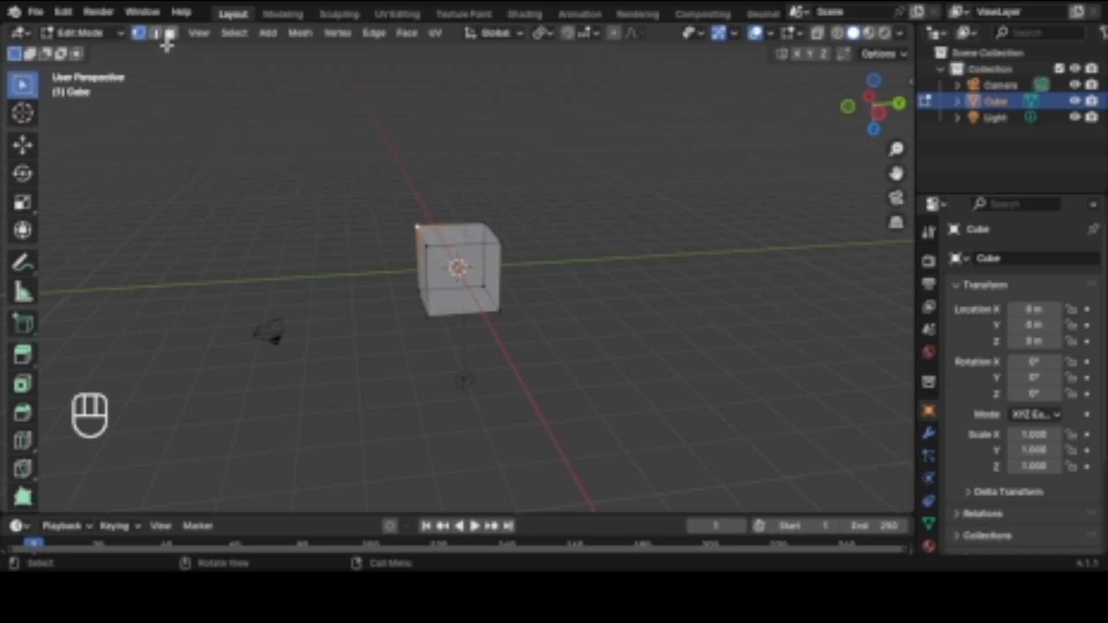
Step: Switch to edge select mode and select the top front edge, followed by the top rear edge
click(155, 34)
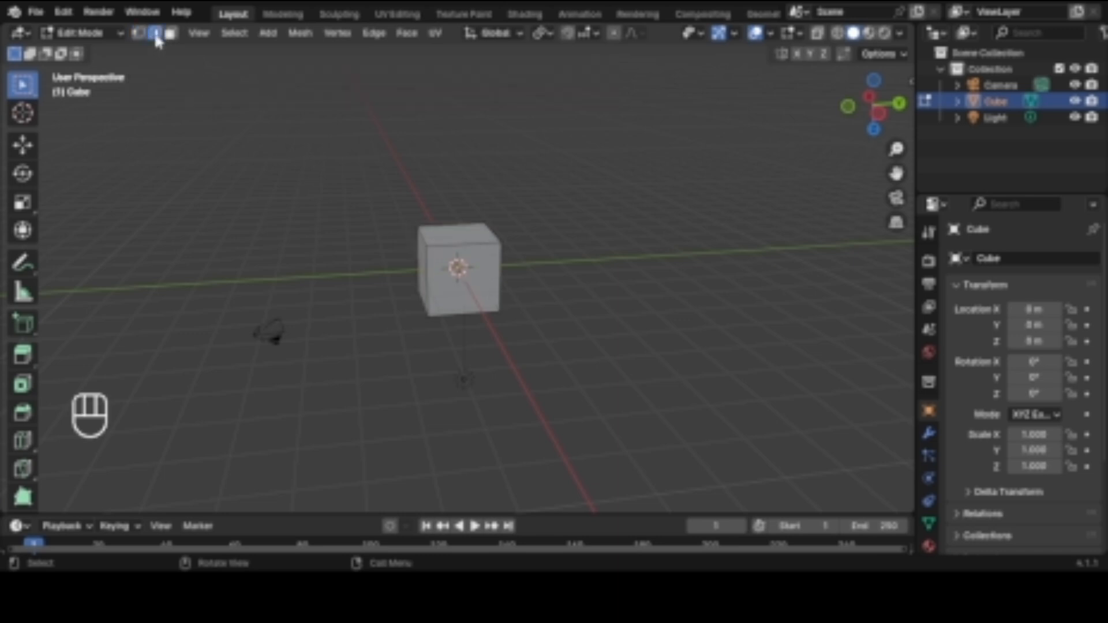
click(479, 242)
click(460, 225)
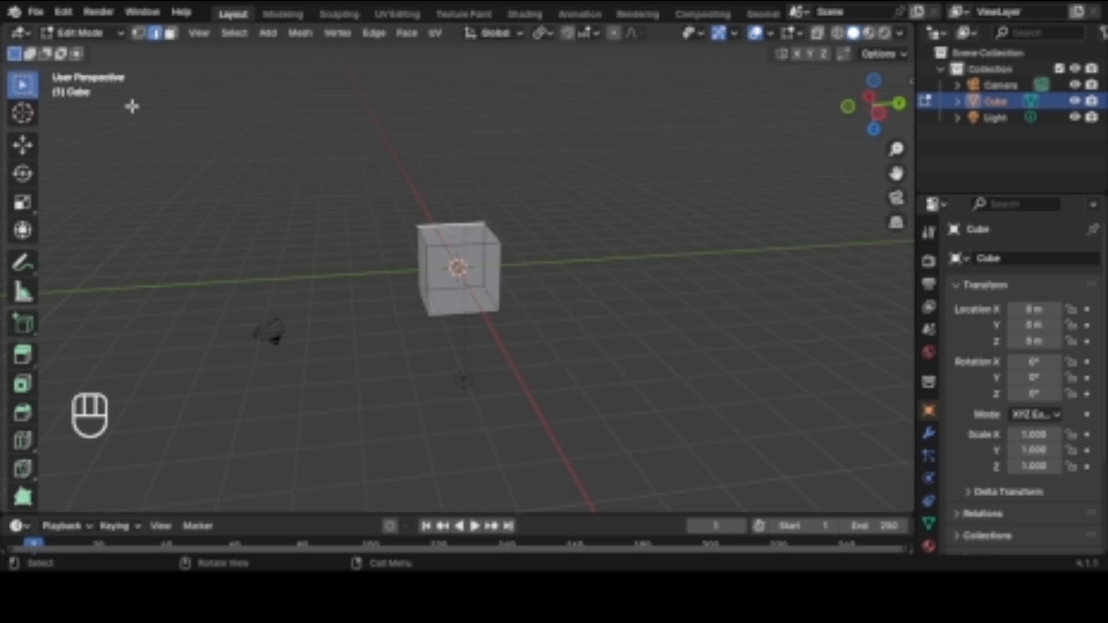
Step: Switch to face select mode and select the front face, the top face, and the front face again
click(170, 35)
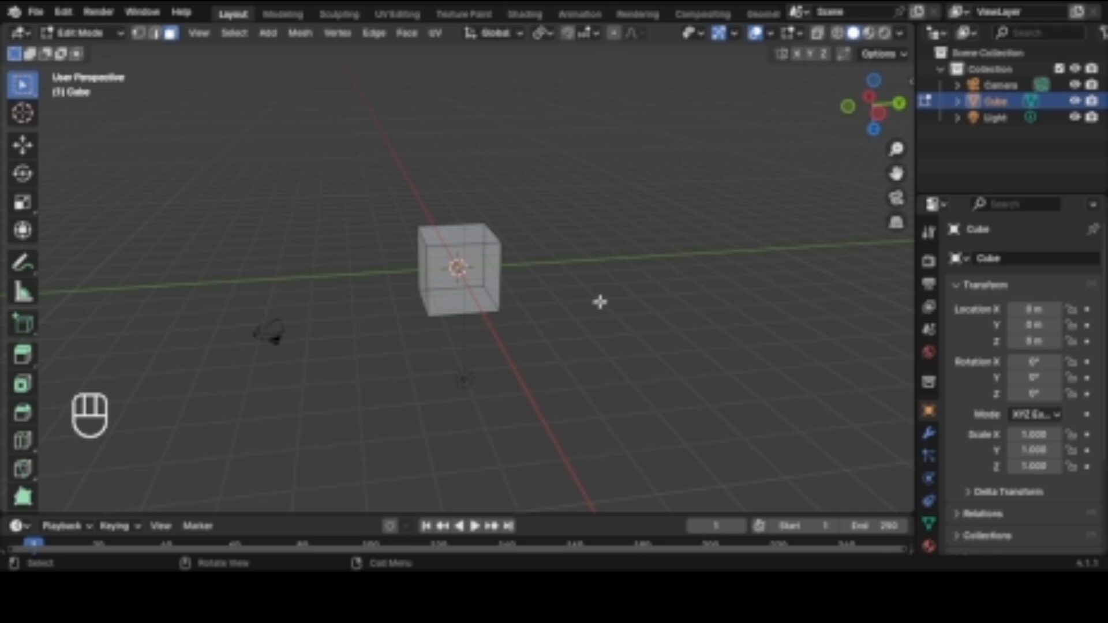
click(482, 281)
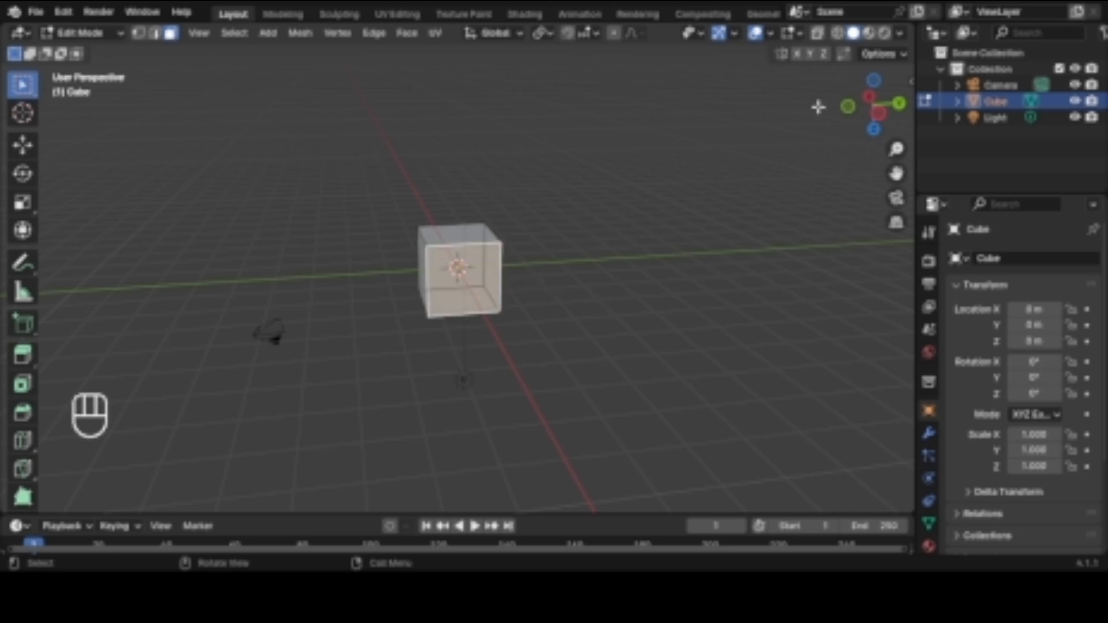
drag(854, 105, 579, 262)
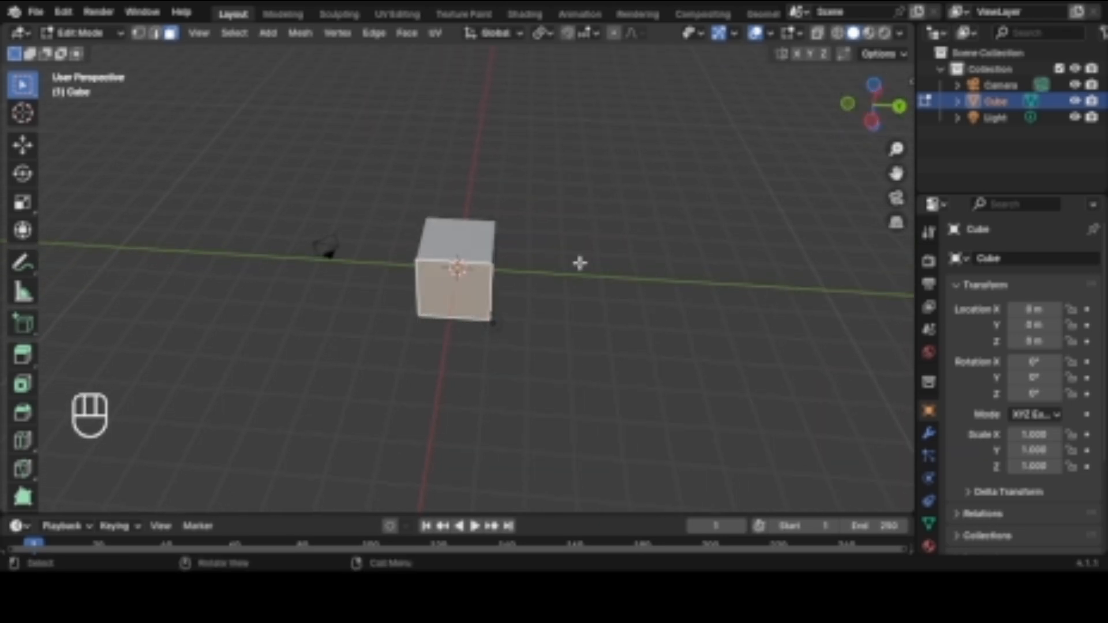
click(473, 249)
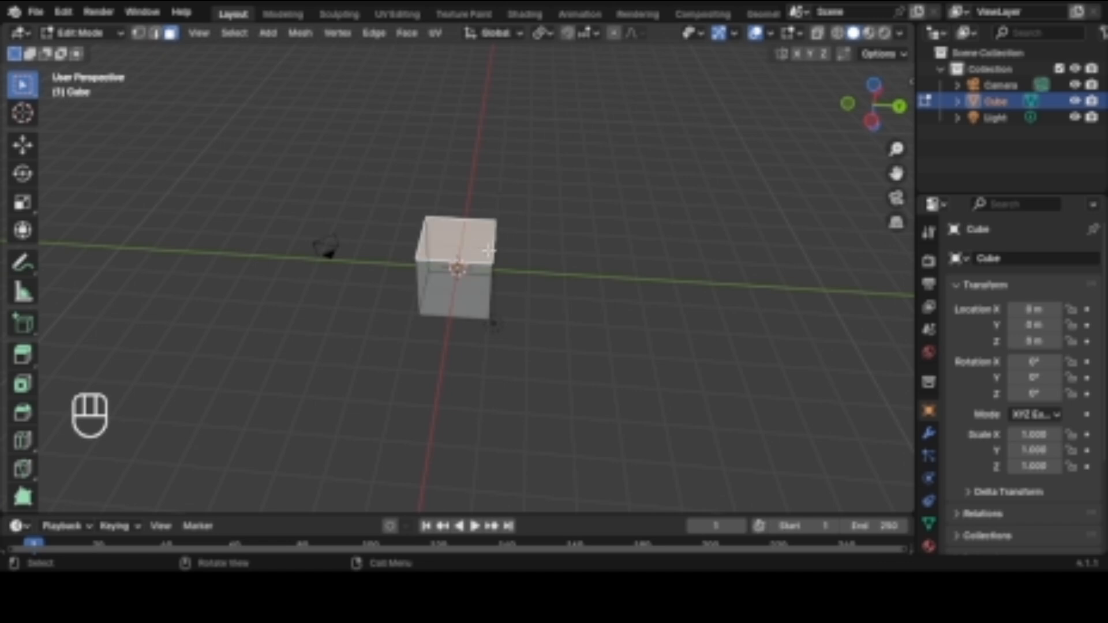
scroll(508, 249, up, 3)
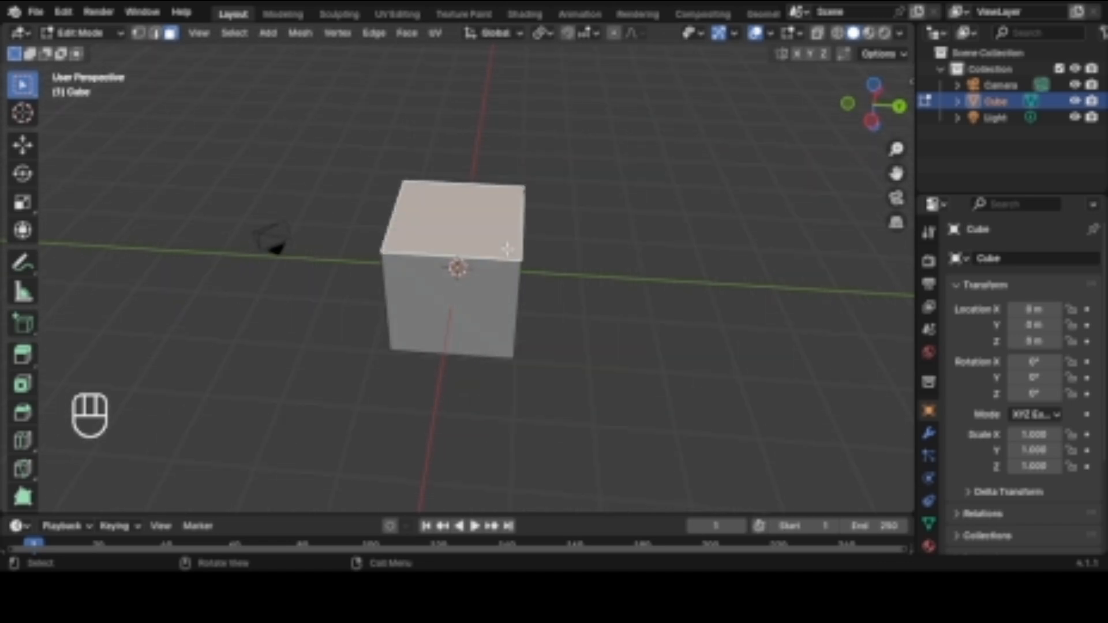
key(alt+z)
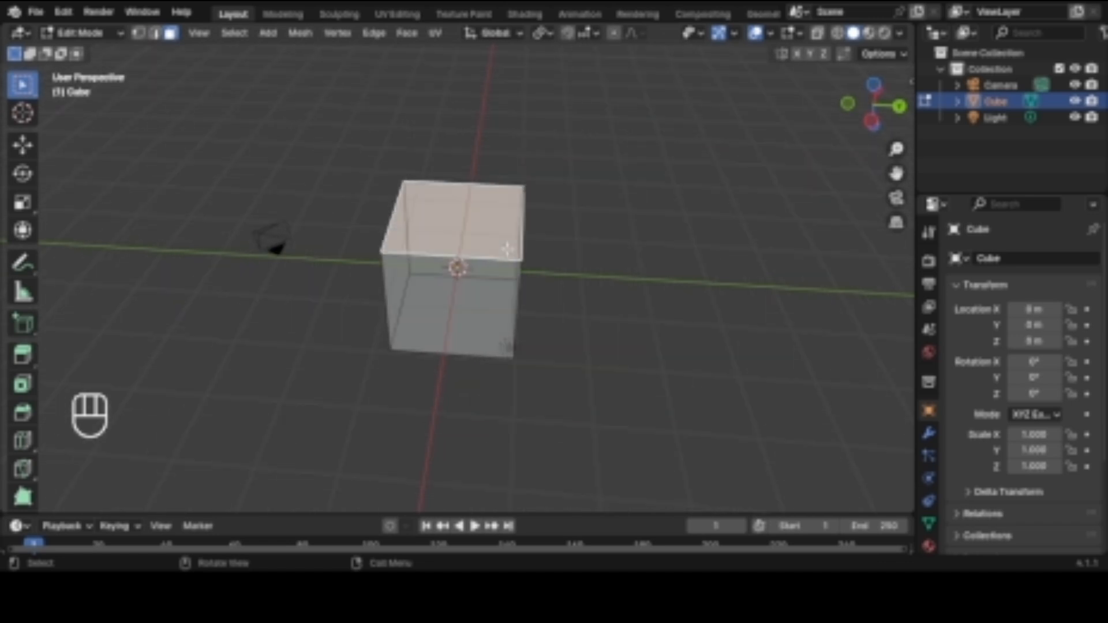
click(465, 325)
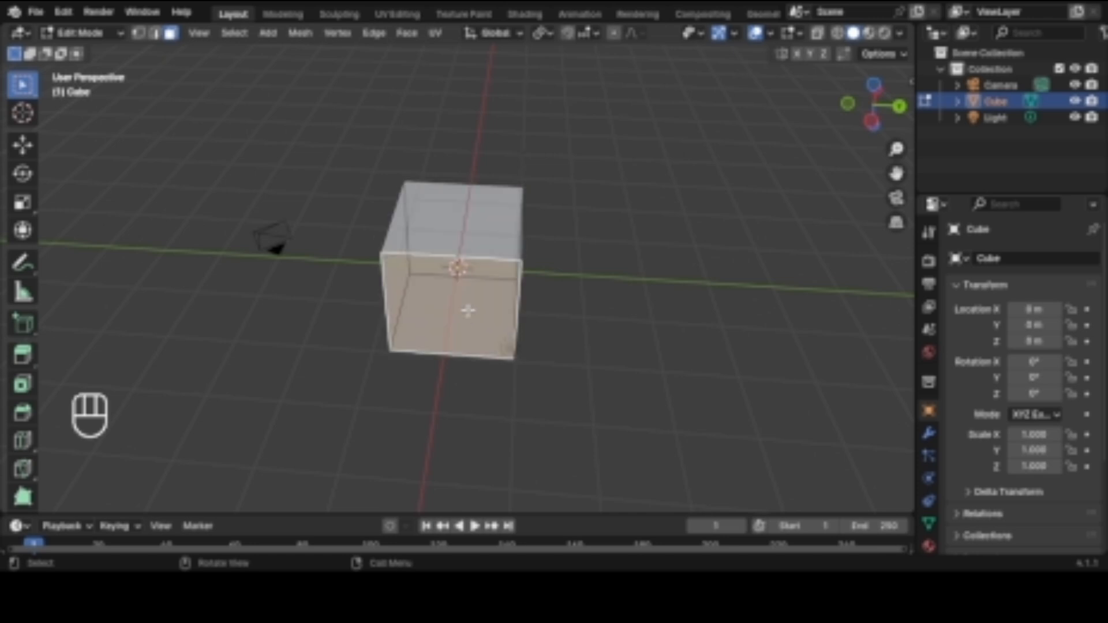
Step: Select the cube's top face in a perspective view and extrude it straight upward to make a taller block
key(KP_3)
drag(881, 103, 876, 114)
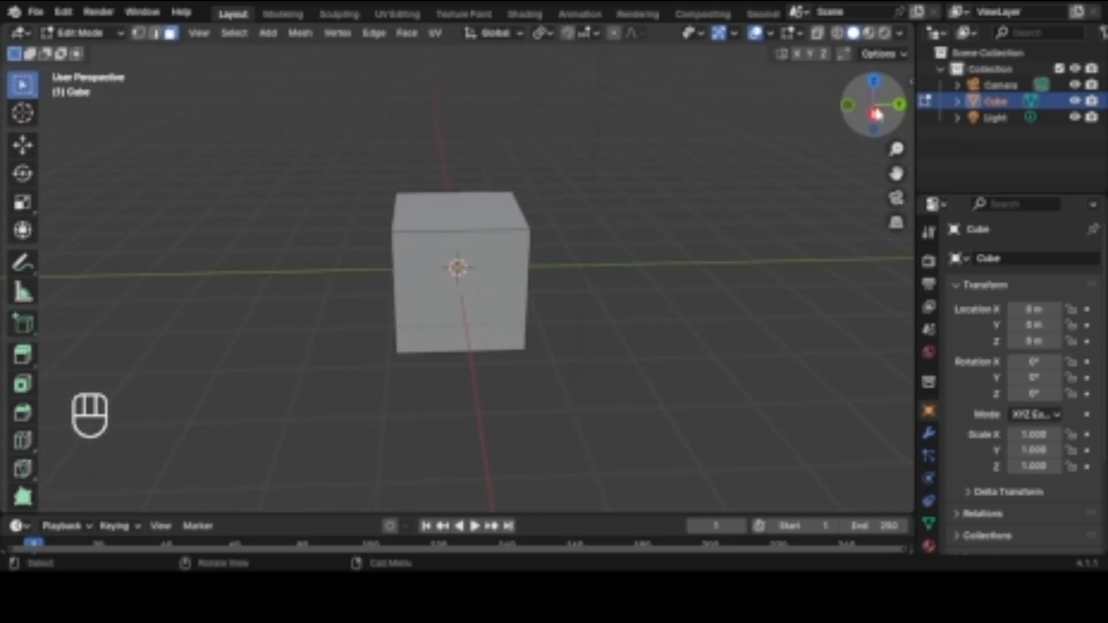
click(453, 223)
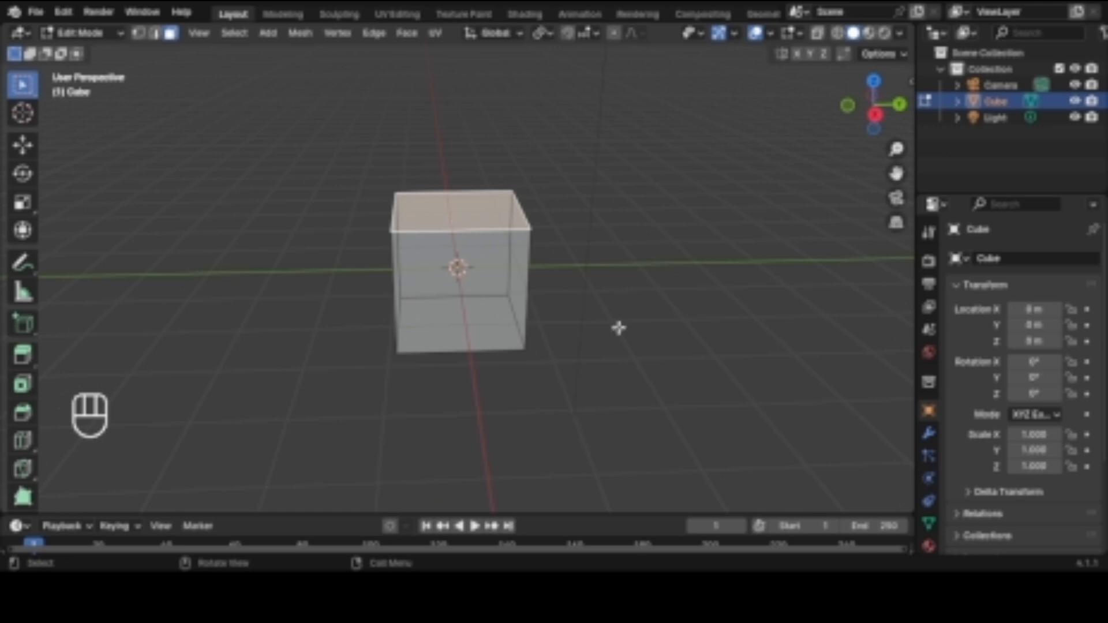
key(e)
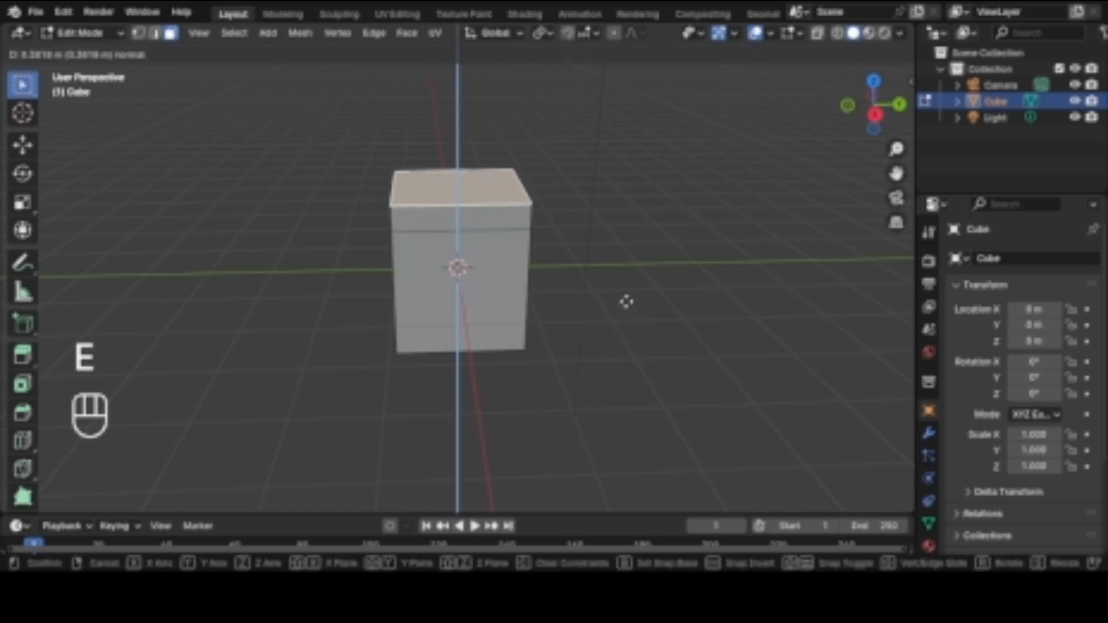
key(e)
key(e)
click(629, 277)
key(e)
key(e)
key(e)
click(629, 277)
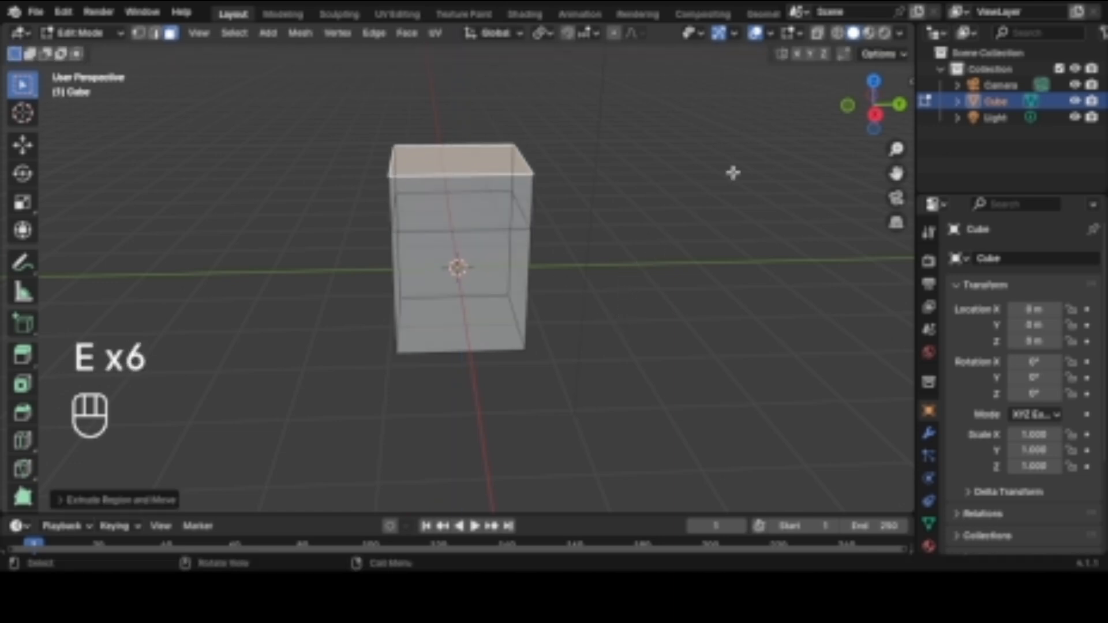
Step: Try another short upward extrusion of the top face from an angled view, and undo it
drag(830, 107, 623, 260)
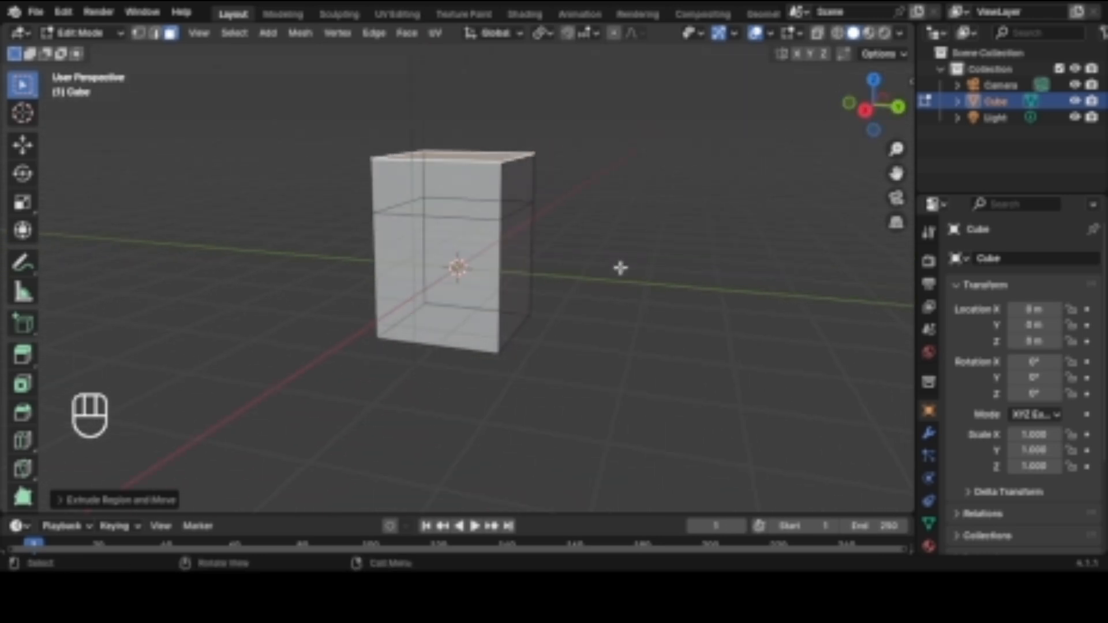
key(e)
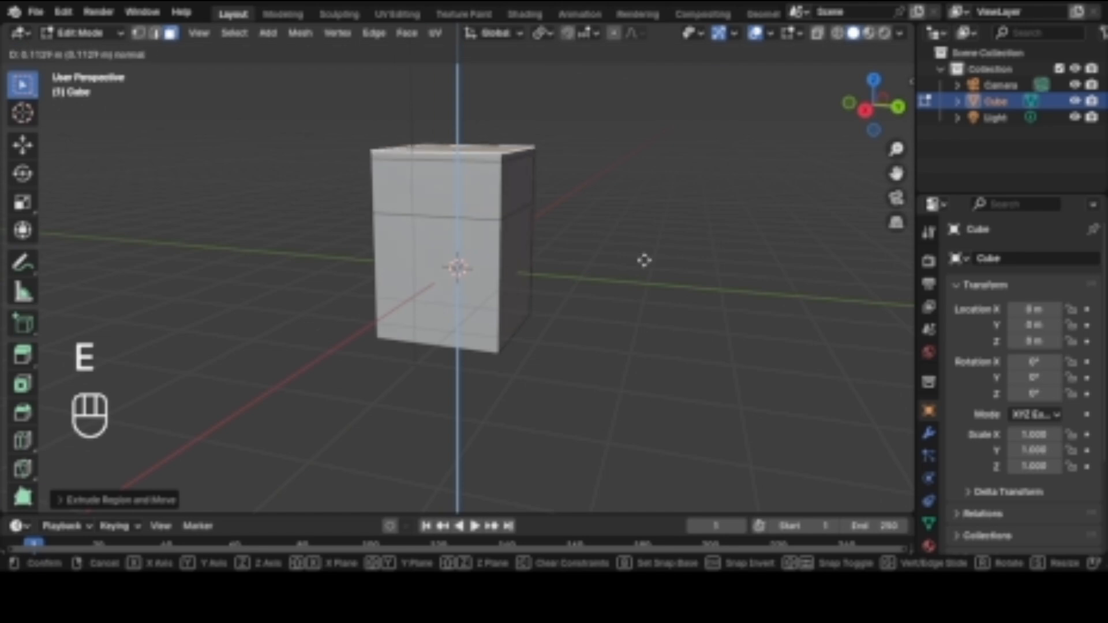
key(e)
key(e)
key(e)
key(e)
click(645, 259)
key(ctrl+z)
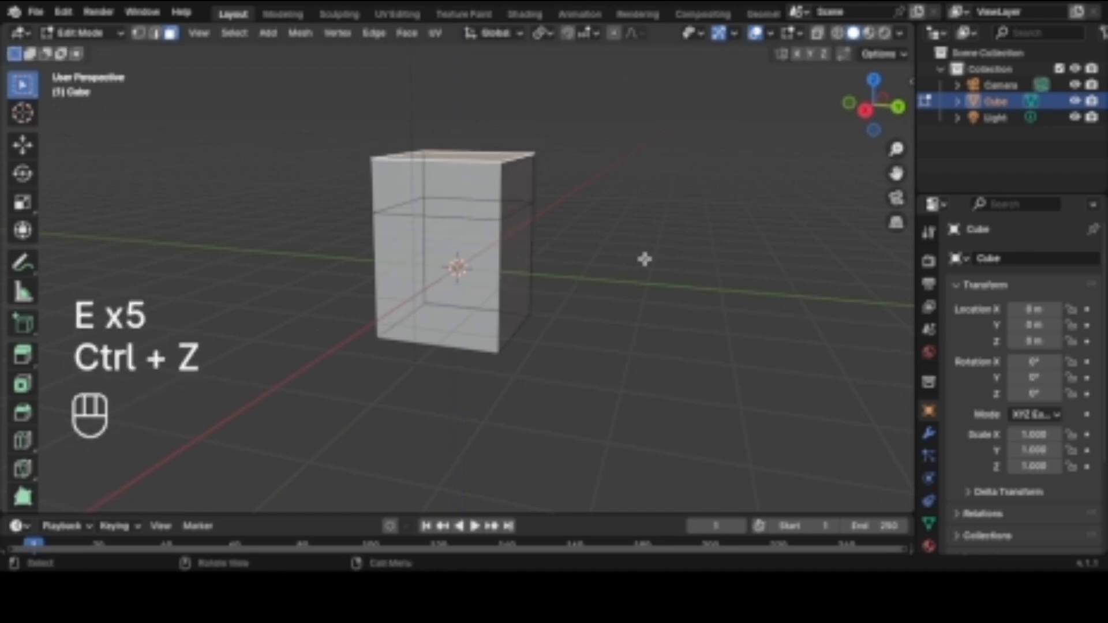
Step: Extrude the top face upward and sideways so that the new section slants away from the block
key(e)
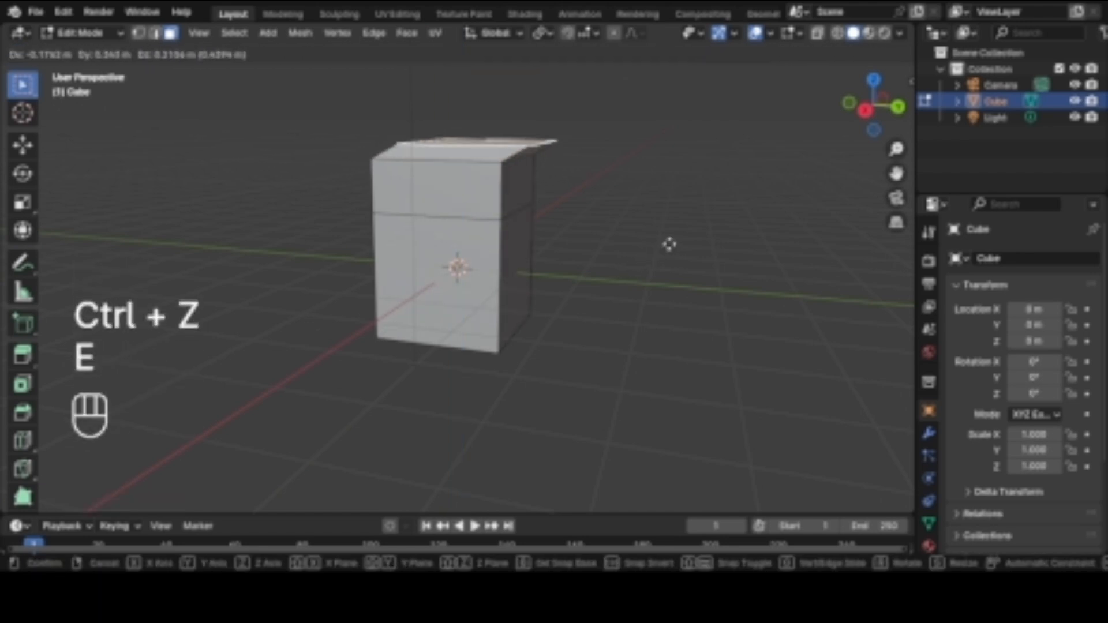
key(z)
key(z)
key(z)
key(z)
key(z)
key(z)
click(685, 200)
scroll(685, 201, down, 1)
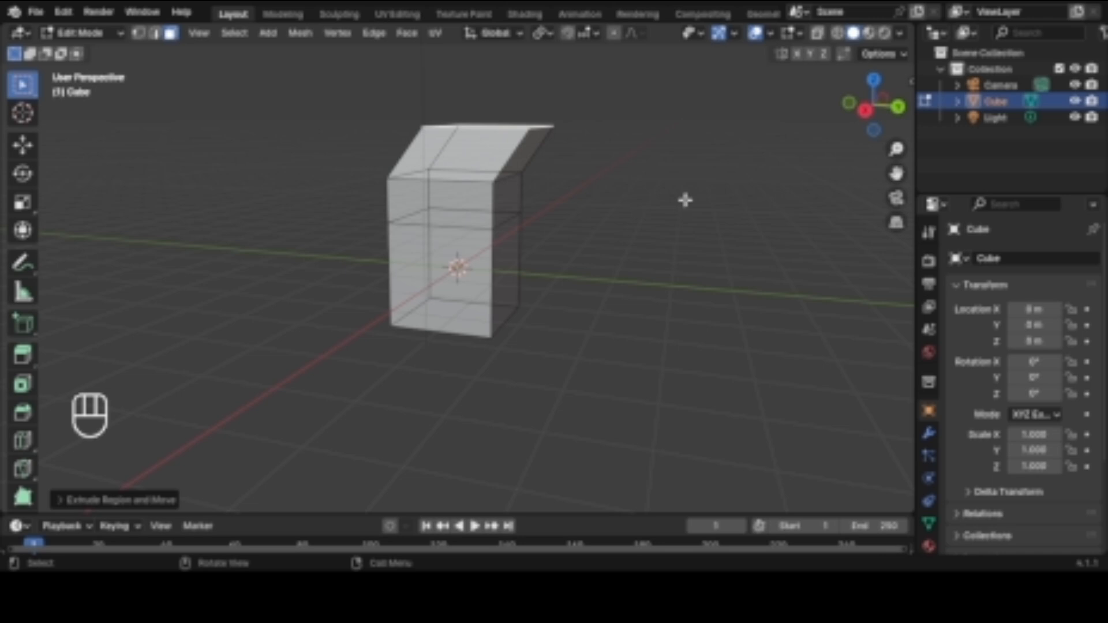
Step: Scale the slanted section's top face down, and scale it up in the top orthographic view until it exceeds the block's footprint
key(s)
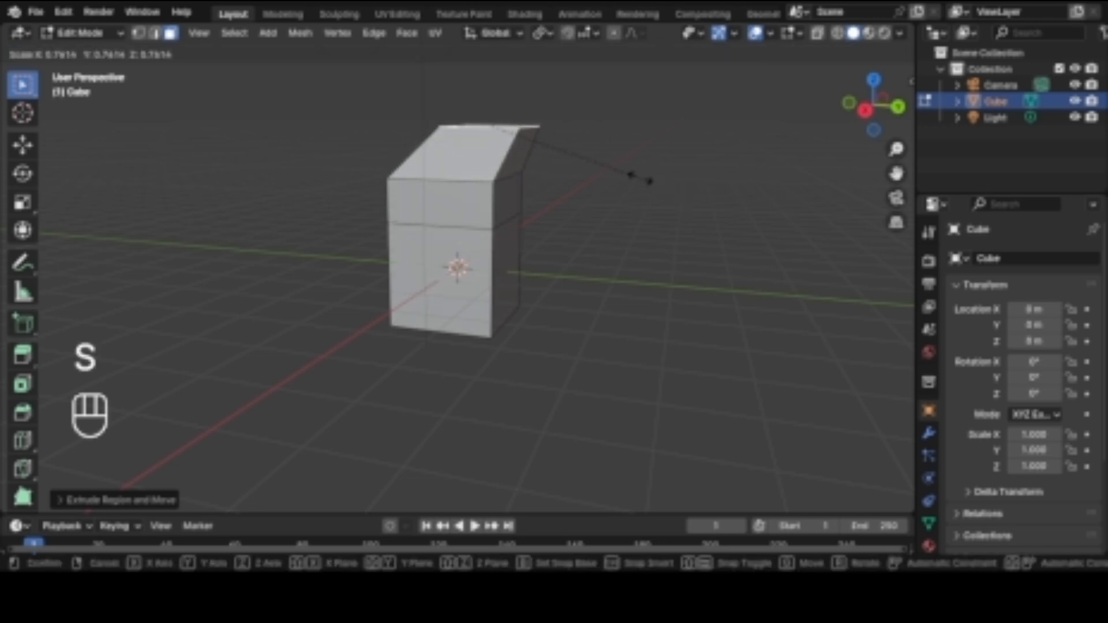
click(632, 174)
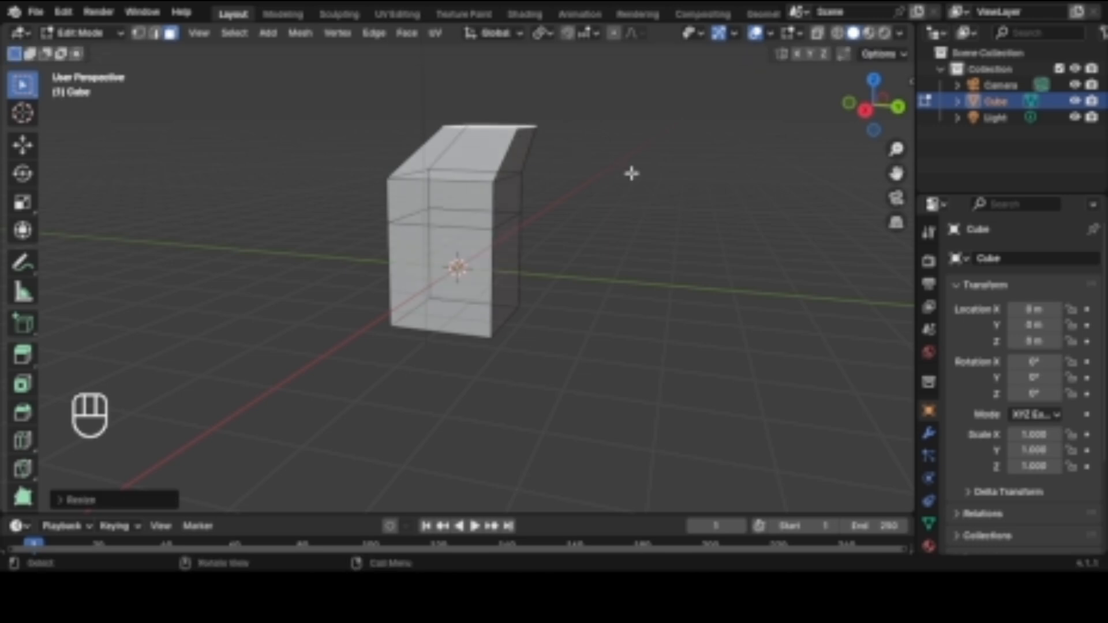
key(KP_7)
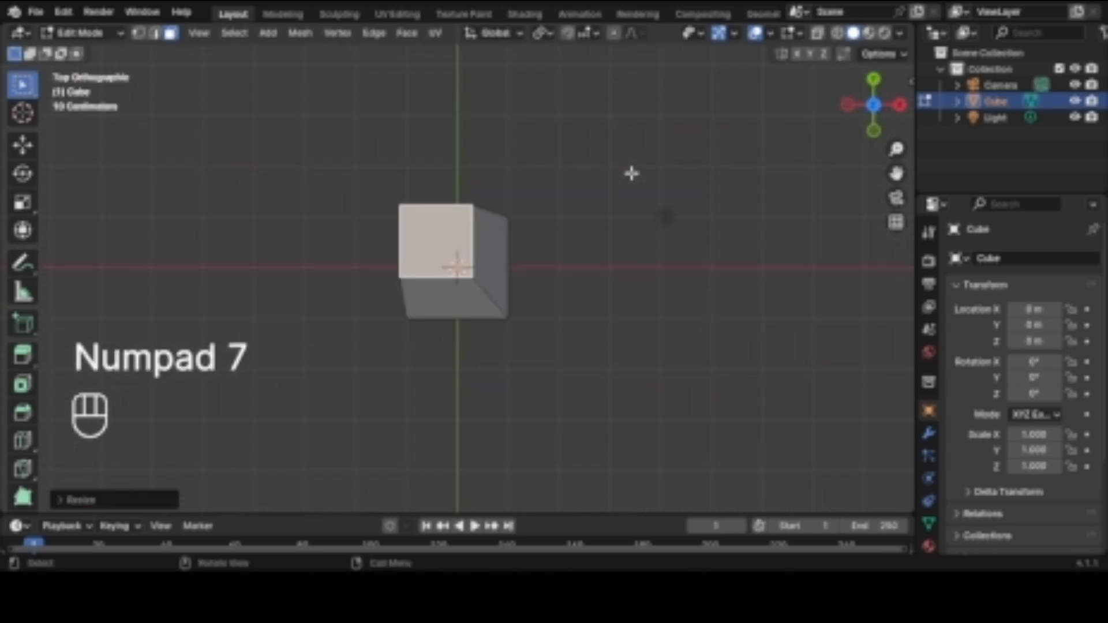
key(s)
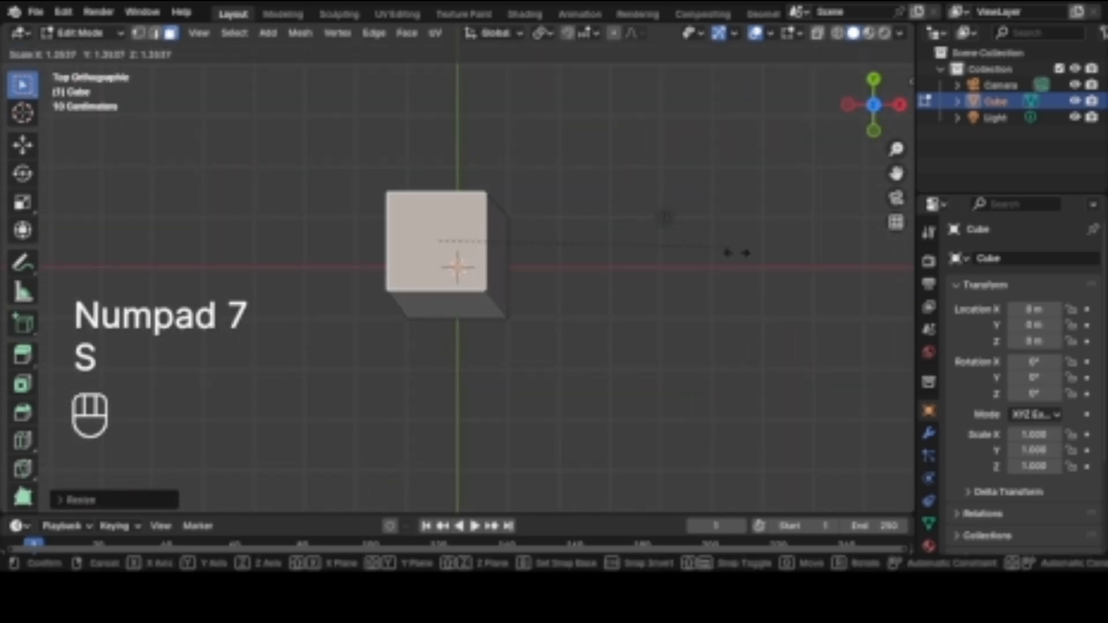
click(890, 352)
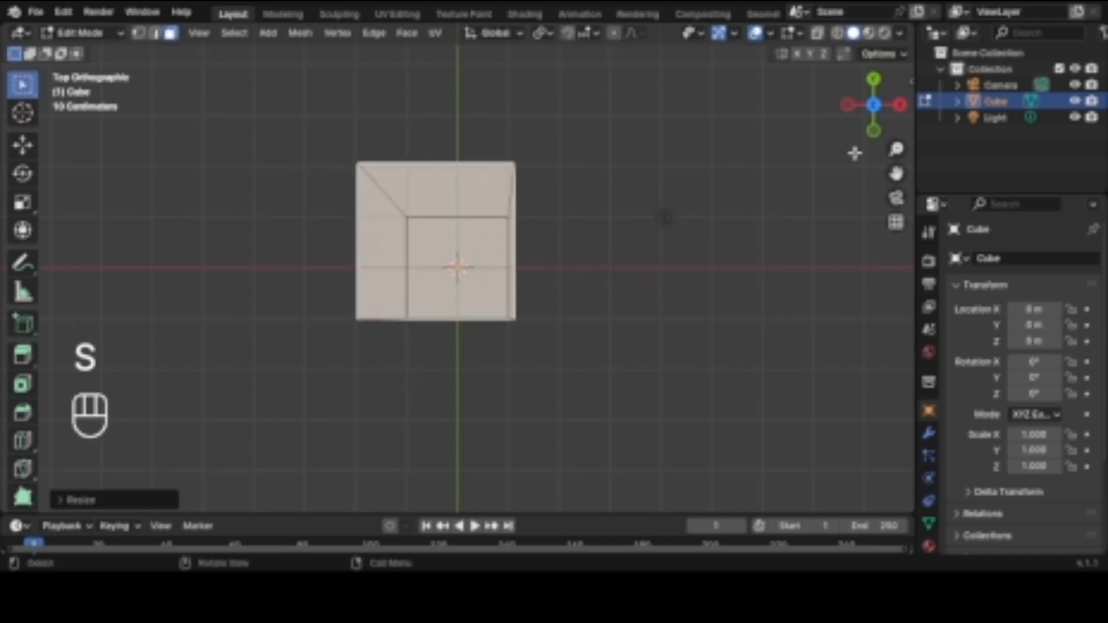
Step: Rotate the enlarged top face from an angled perspective view so that it tilts steeply over the block
drag(863, 125, 756, 274)
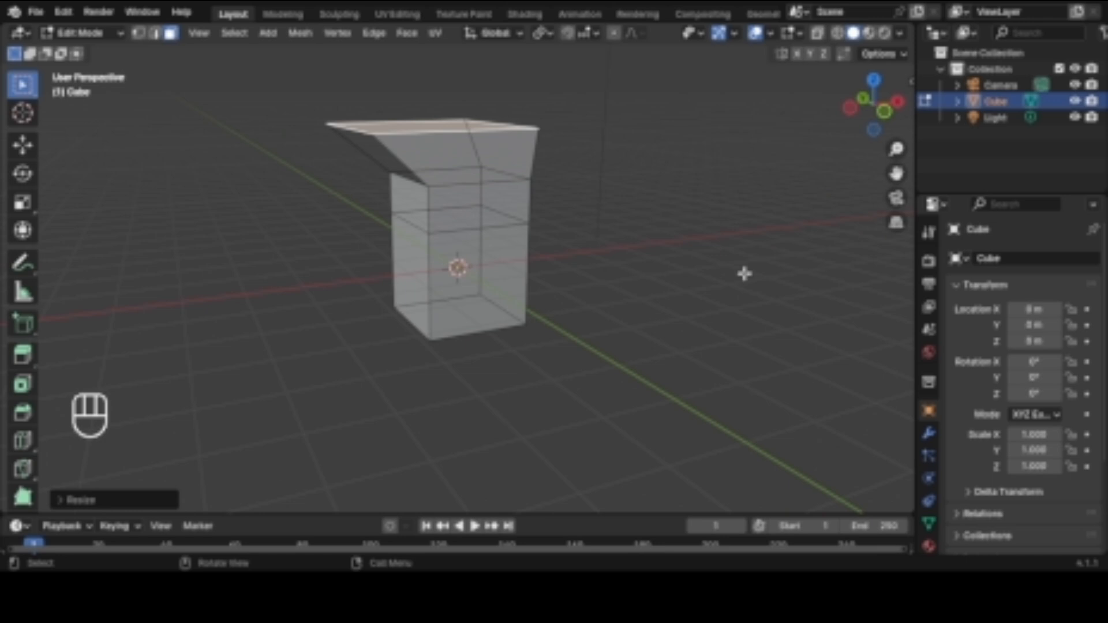
key(r)
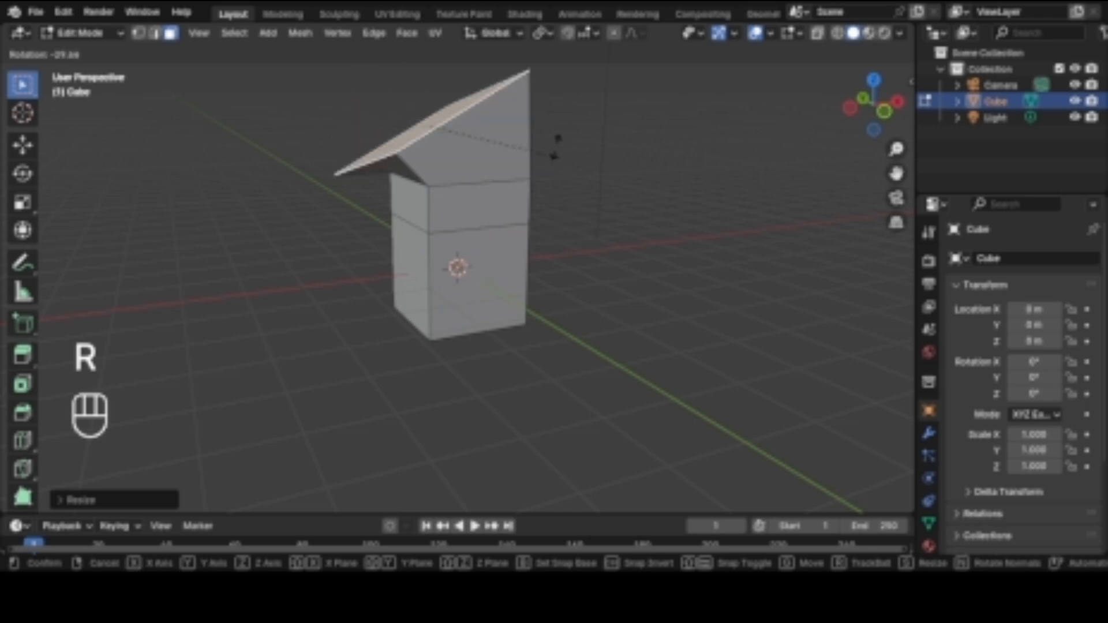
click(433, 162)
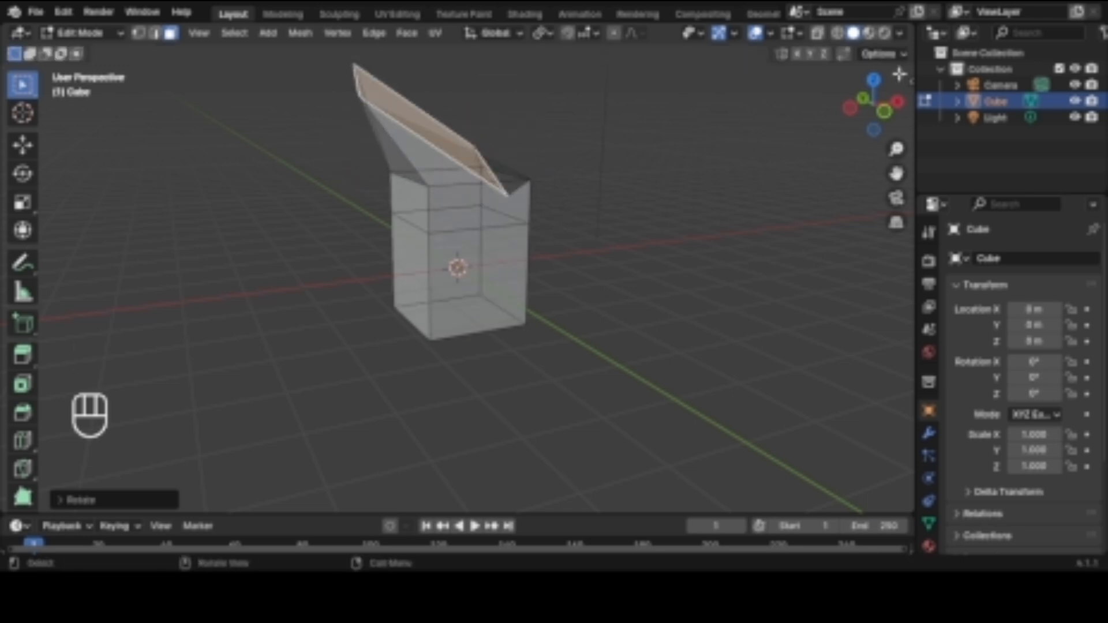
Step: Undo the last rotation of the enlarged top face
drag(875, 104, 631, 265)
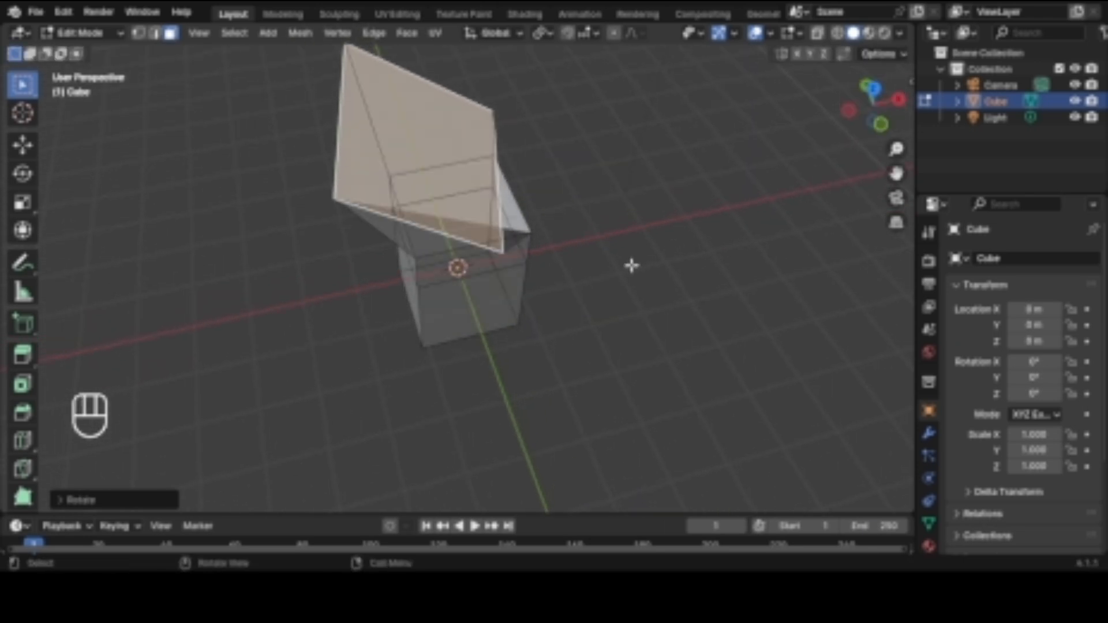
key(ctrl+z)
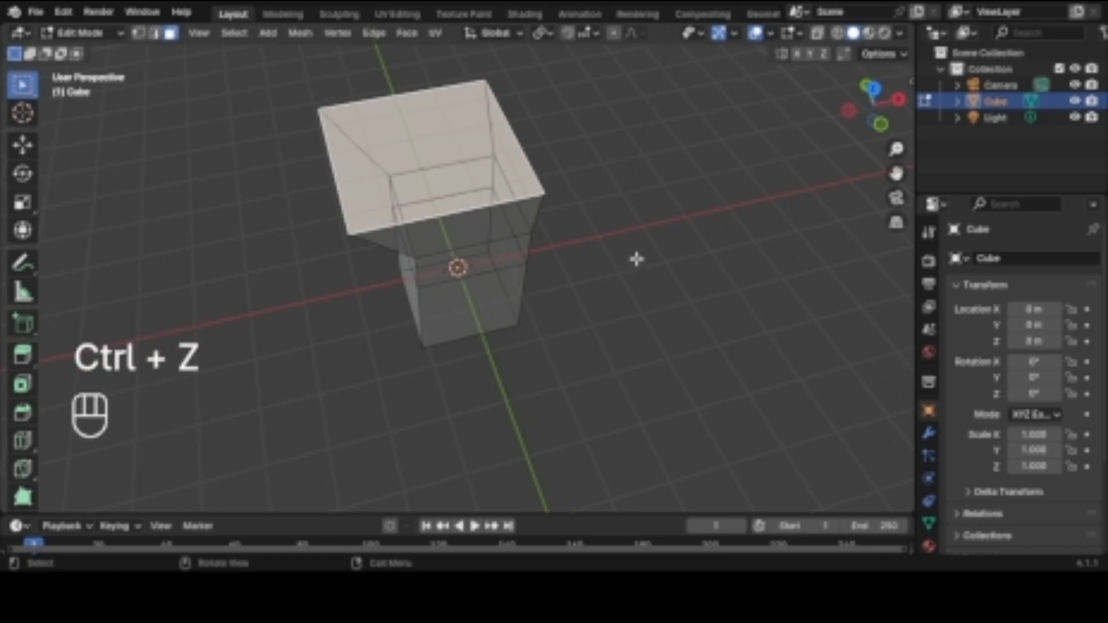
Step: Try rotating the enlarged top face about the global Z axis, and undo it
key(KP_1)
middle_drag(637, 259, 774, 180)
key(r)
key(z)
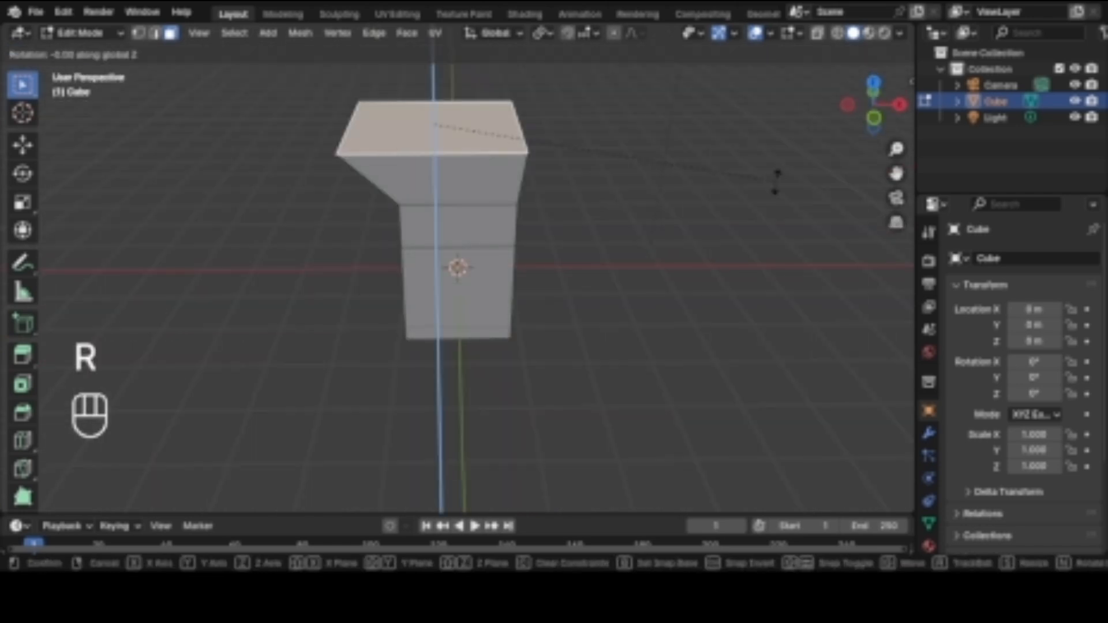
click(369, 240)
key(z)
key(z)
key(z)
key(z)
key(z)
key(z)
key(z)
key(z)
key(ctrl+z)
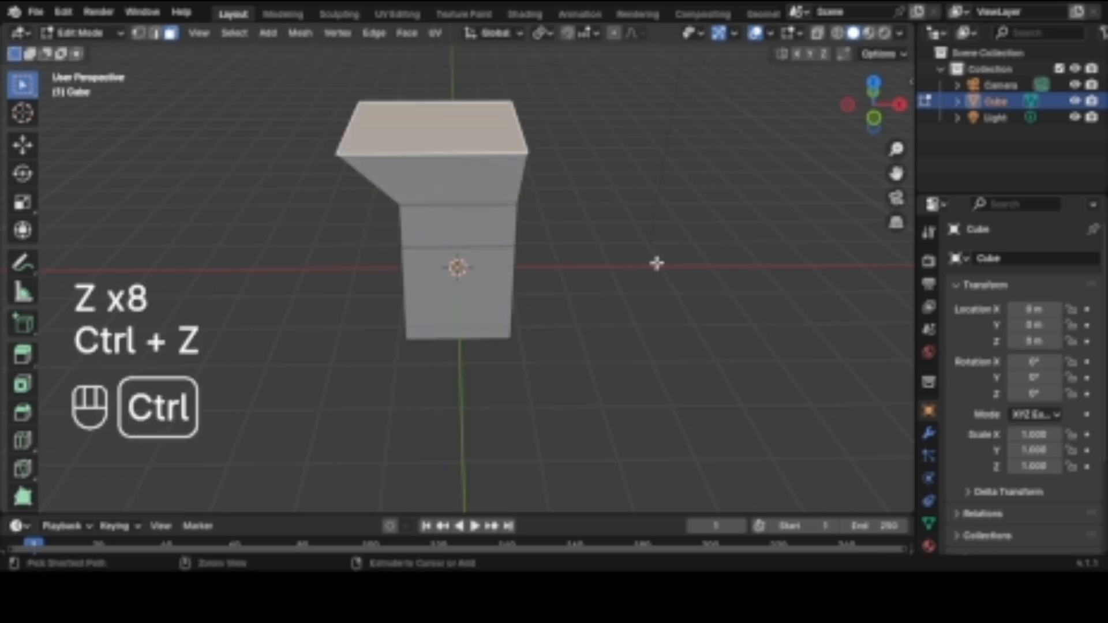
Step: Rotate the enlarged top face about the global X axis until it slopes down toward the positive Y side
key(r)
key(x)
click(487, 280)
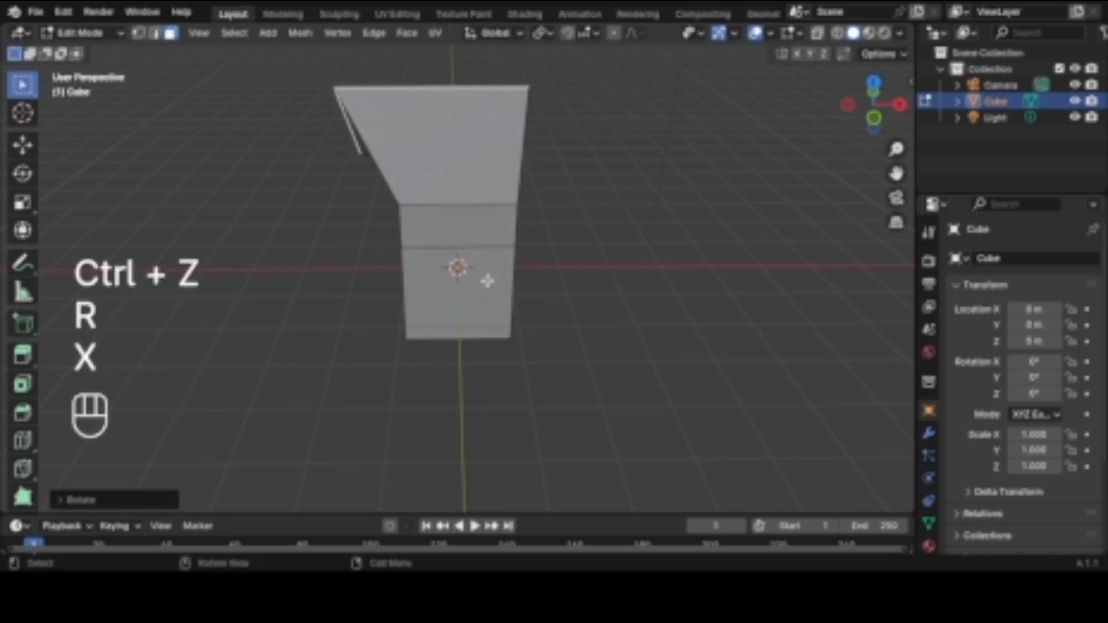
drag(878, 109, 658, 112)
key(r)
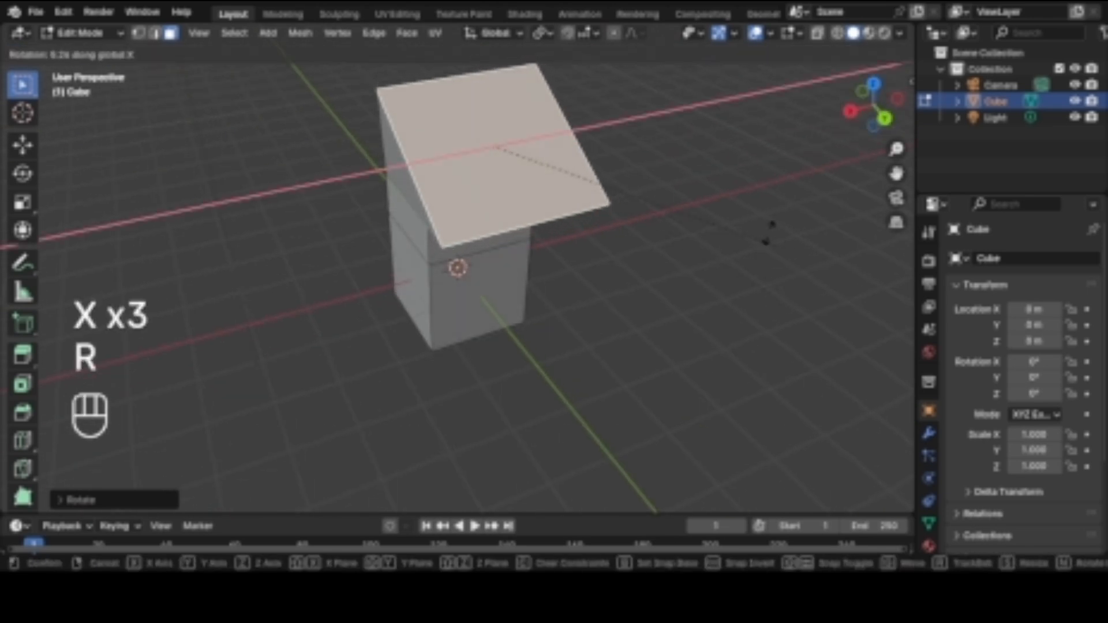
key(x)
key(x)
key(x)
key(x)
click(727, 247)
key(x)
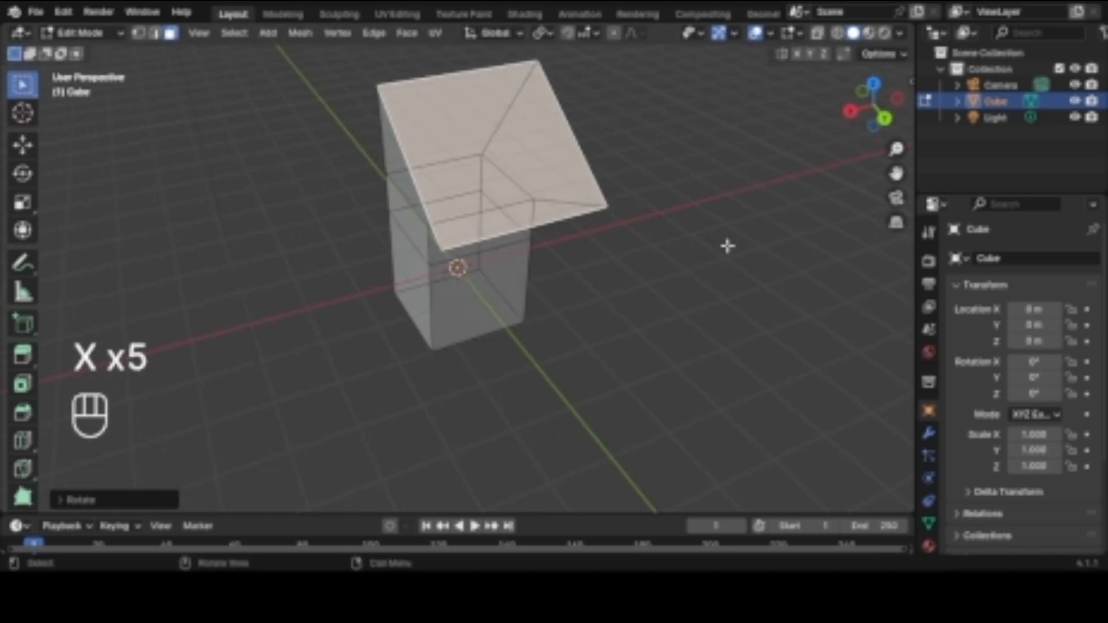
Step: Rotate the sloping top face about the global Y axis so that it also tilts sideways over the block
key(r)
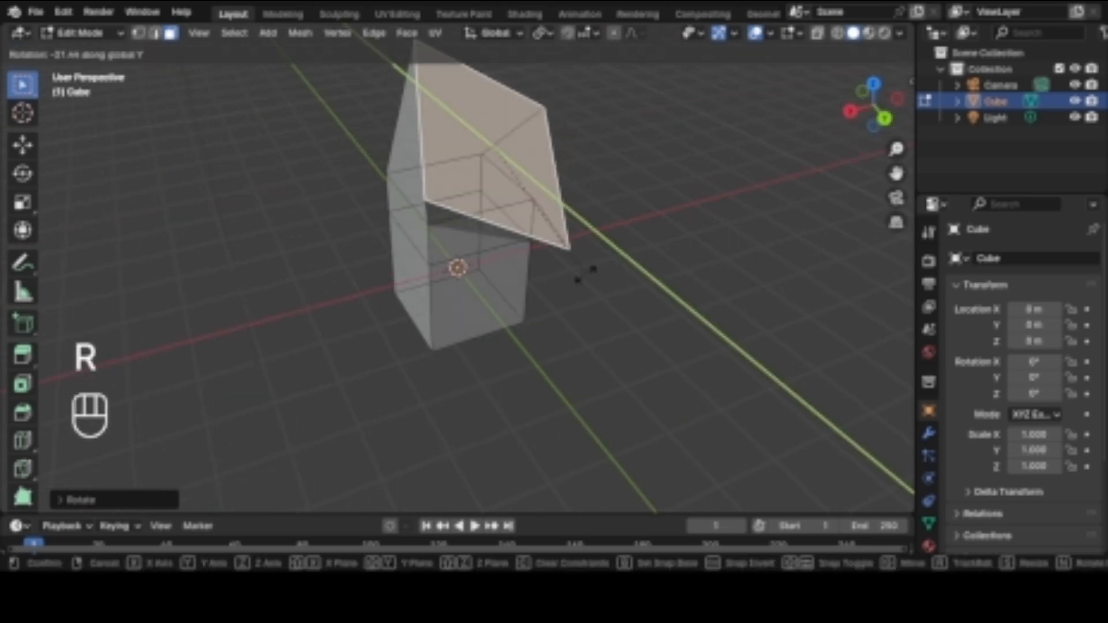
key(y)
key(y)
key(y)
key(y)
key(y)
click(750, 177)
Step: Adjust the top face's sideways tilt with further rotations about the global Y axis, viewing it from other angles
middle_drag(749, 177, 797, 198)
key(r)
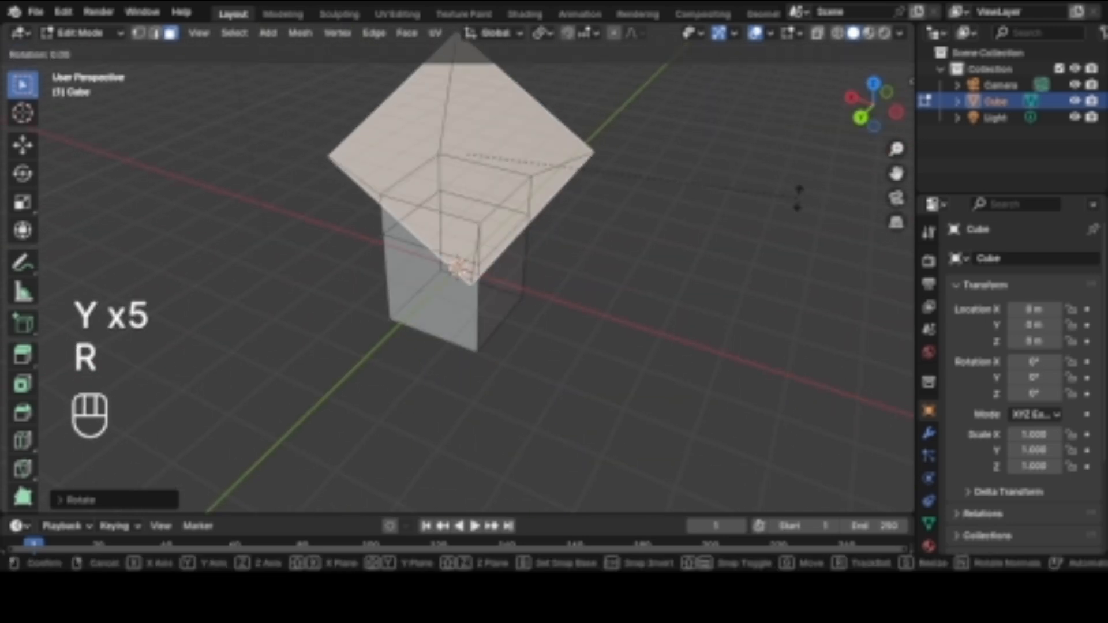
key(y)
key(y)
click(765, 153)
click(874, 106)
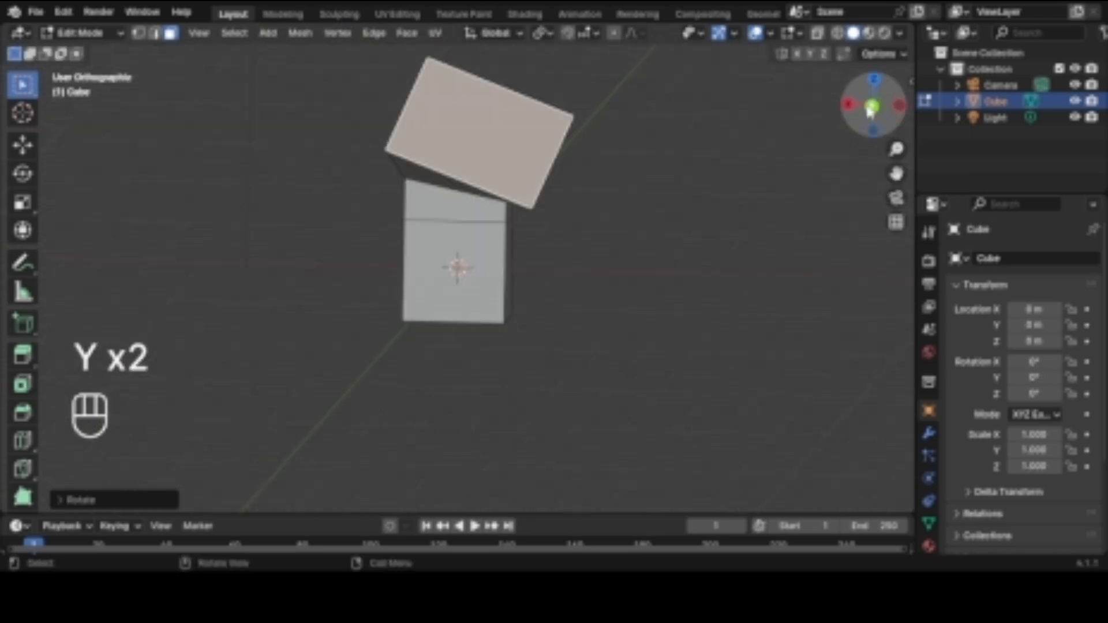
drag(874, 106, 798, 190)
key(r)
key(y)
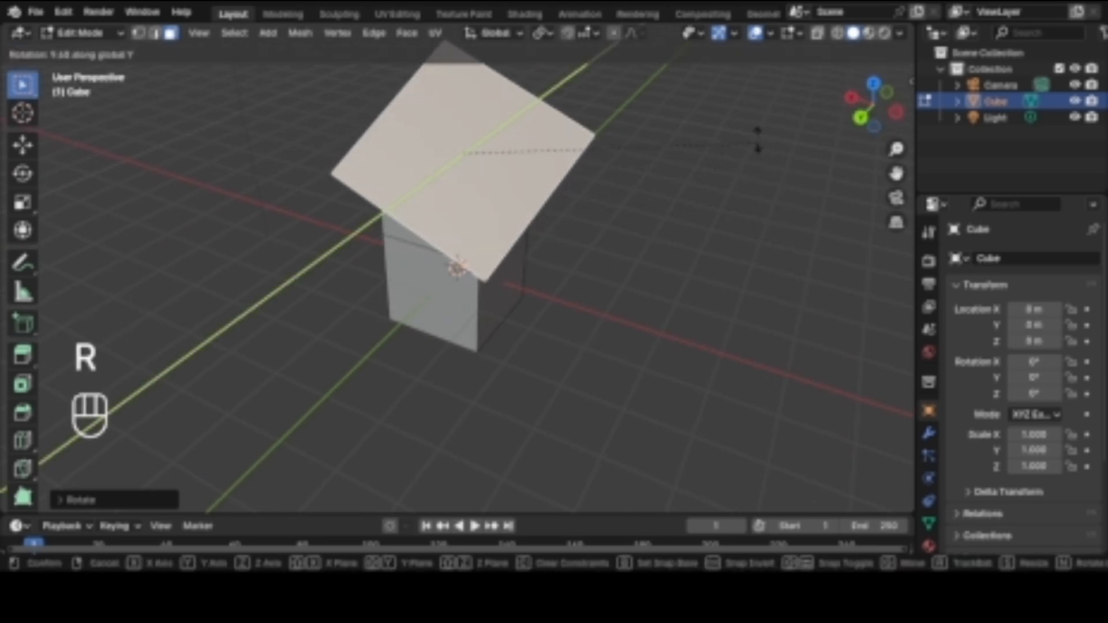
click(757, 140)
click(864, 115)
drag(865, 115, 714, 204)
Step: Try moving the whole object freely in Object Mode, undo it, and return to Edit Mode
key(Tab)
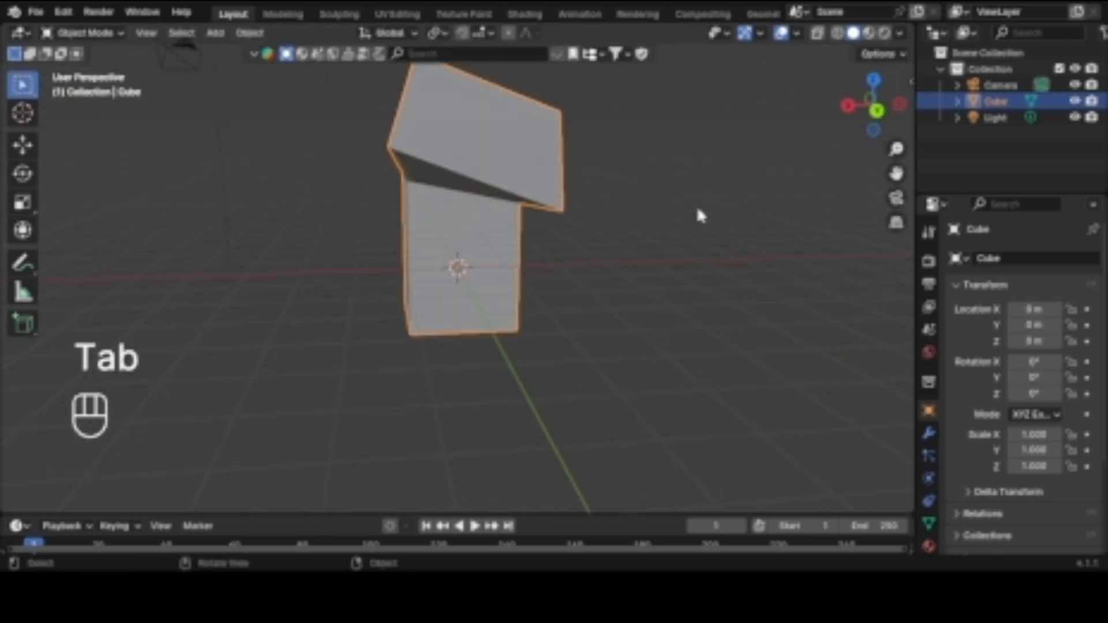
key(g)
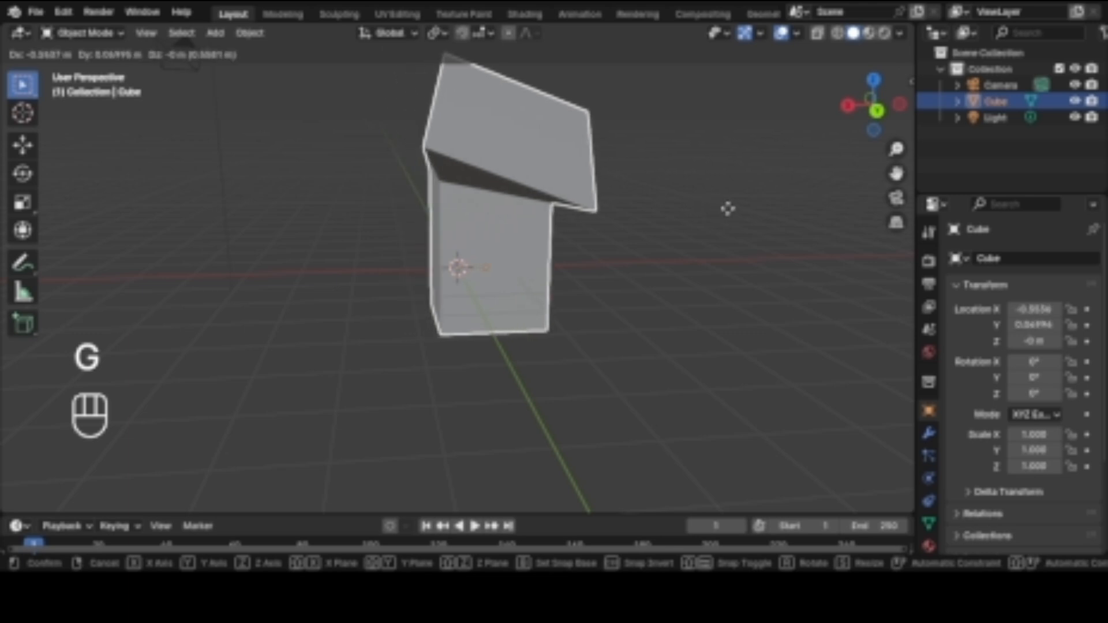
click(703, 215)
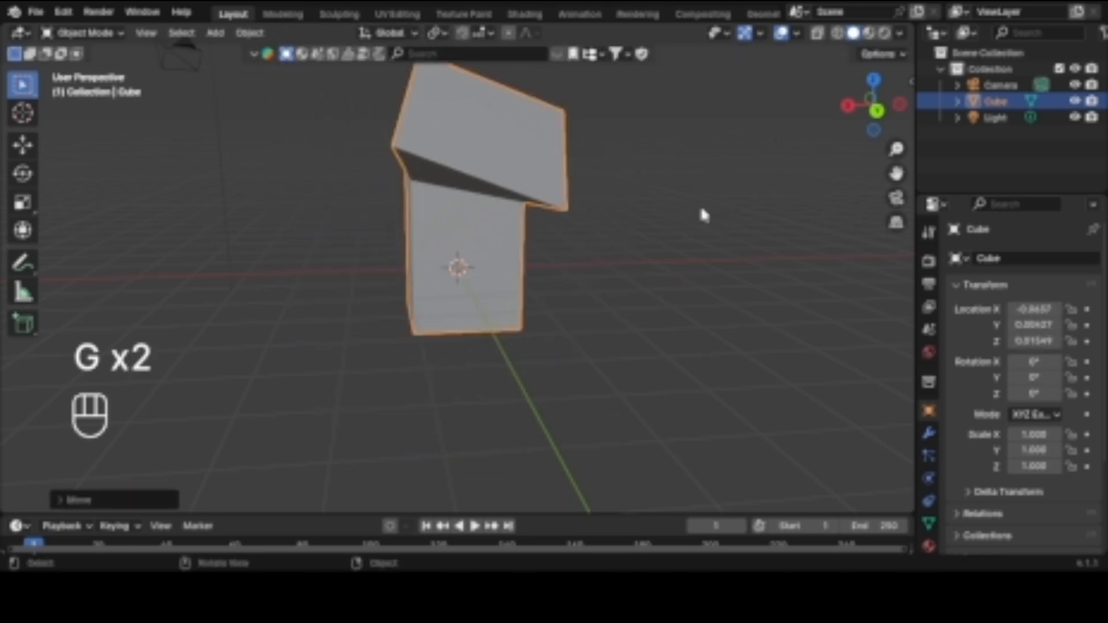
key(ctrl+z)
key(Tab)
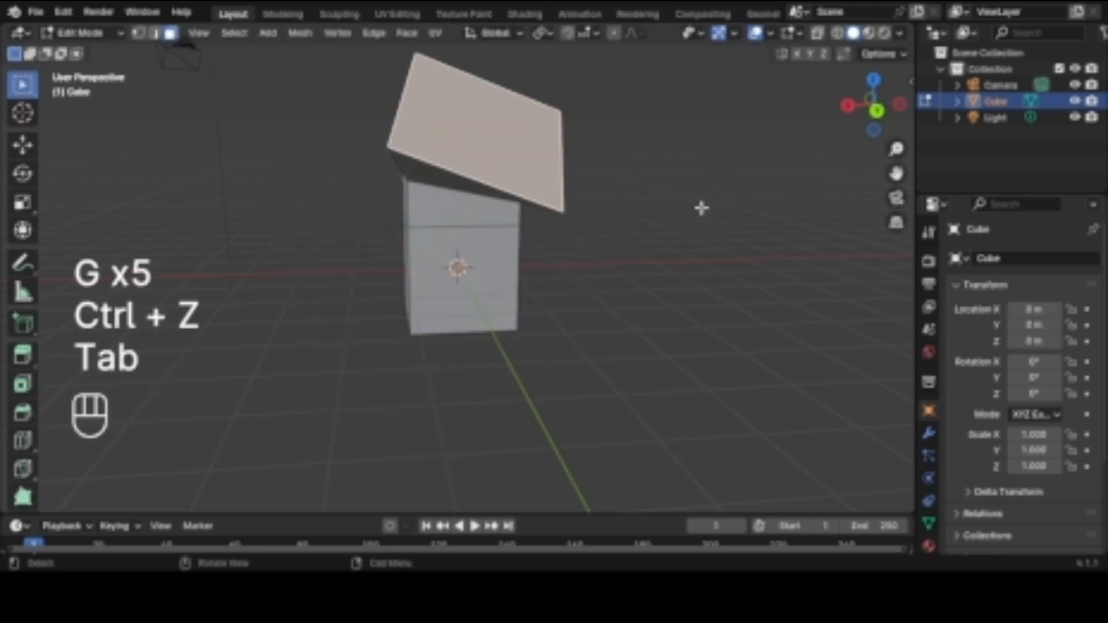
Step: Move the tilted top face along the Y axis so that it projects well beyond the block
key(g)
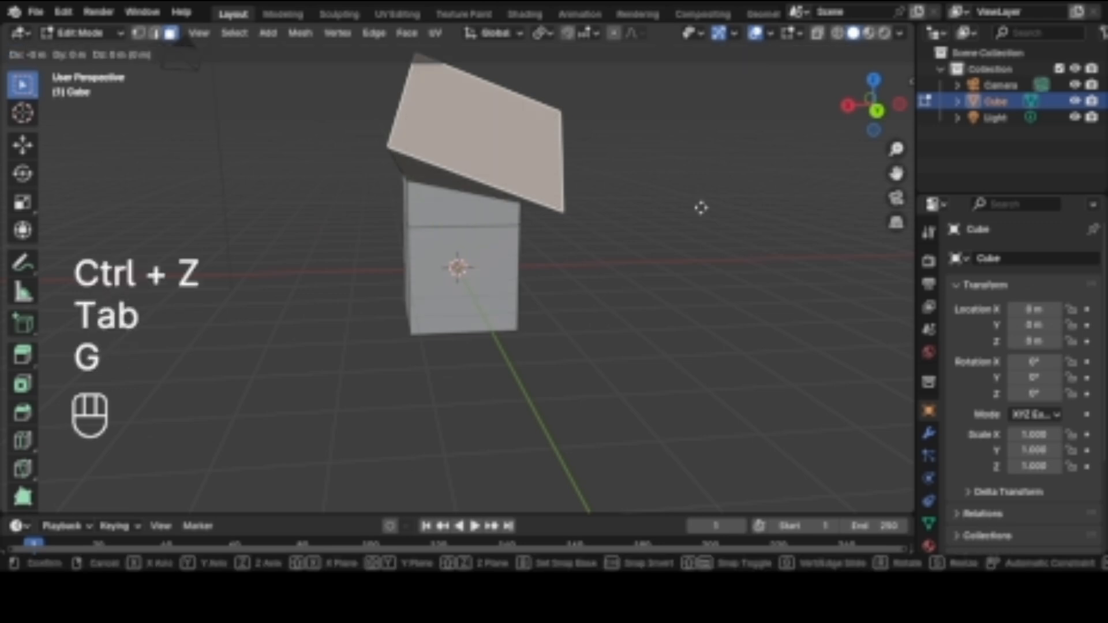
key(y)
key(y)
key(y)
key(y)
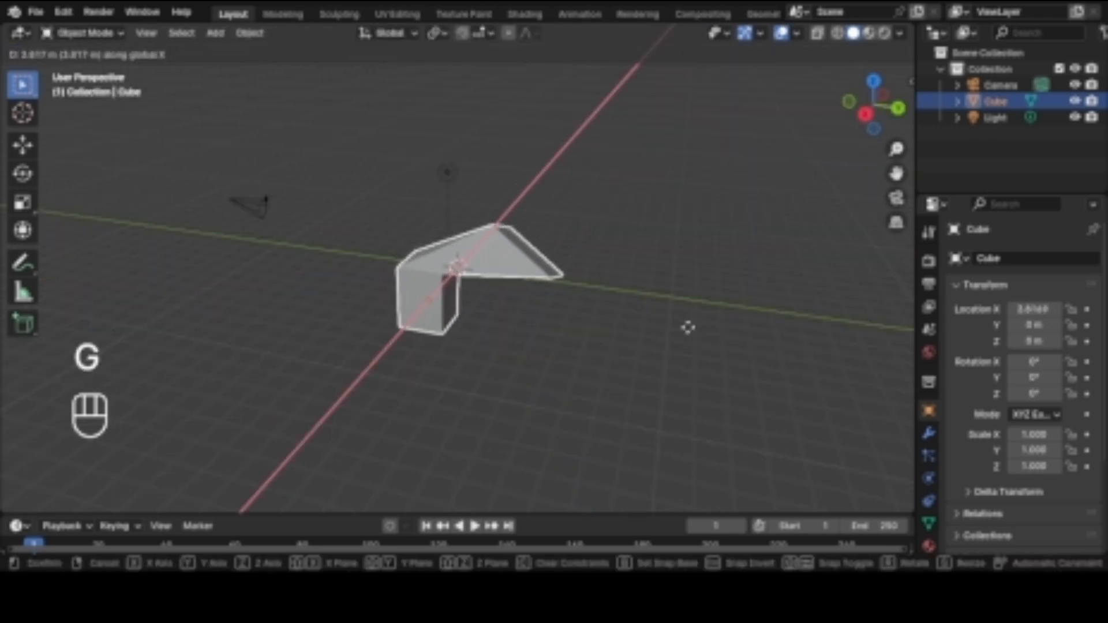
Step: Try moving the whole object about 3.6 m along the global X axis in Object Mode, and undo it
key(x)
key(x)
key(x)
key(x)
click(688, 328)
key(ctrl+z)
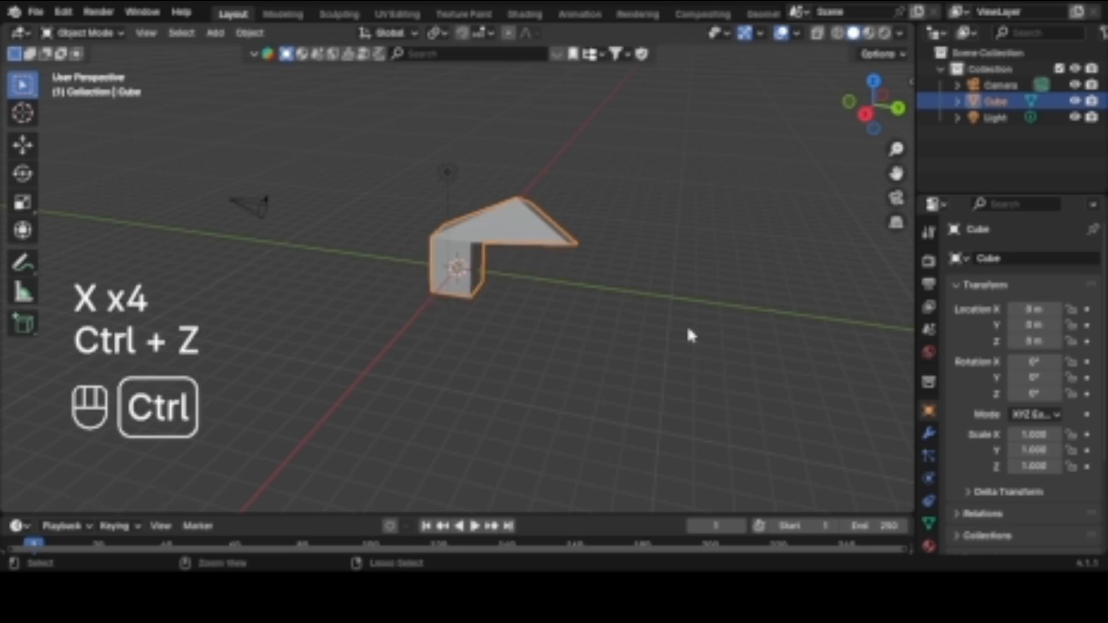
key(g)
key(x)
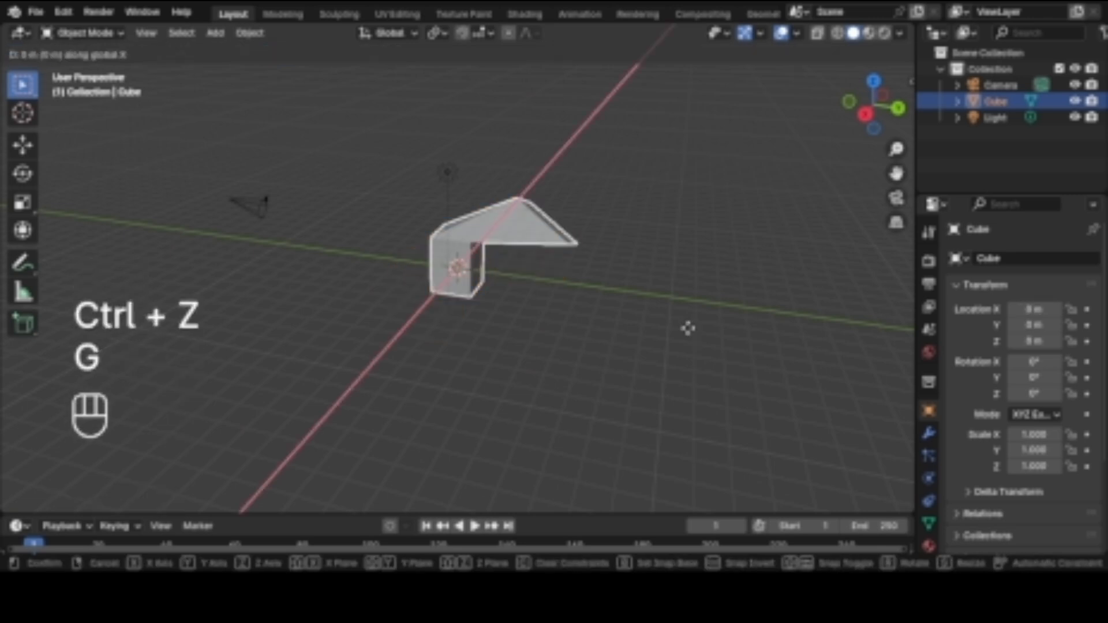
key(x)
key(x)
click(688, 327)
Step: Try moving the whole object along the global Y axis in the negative direction, and undo it
key(g)
key(y)
key(y)
key(y)
key(y)
key(y)
click(647, 326)
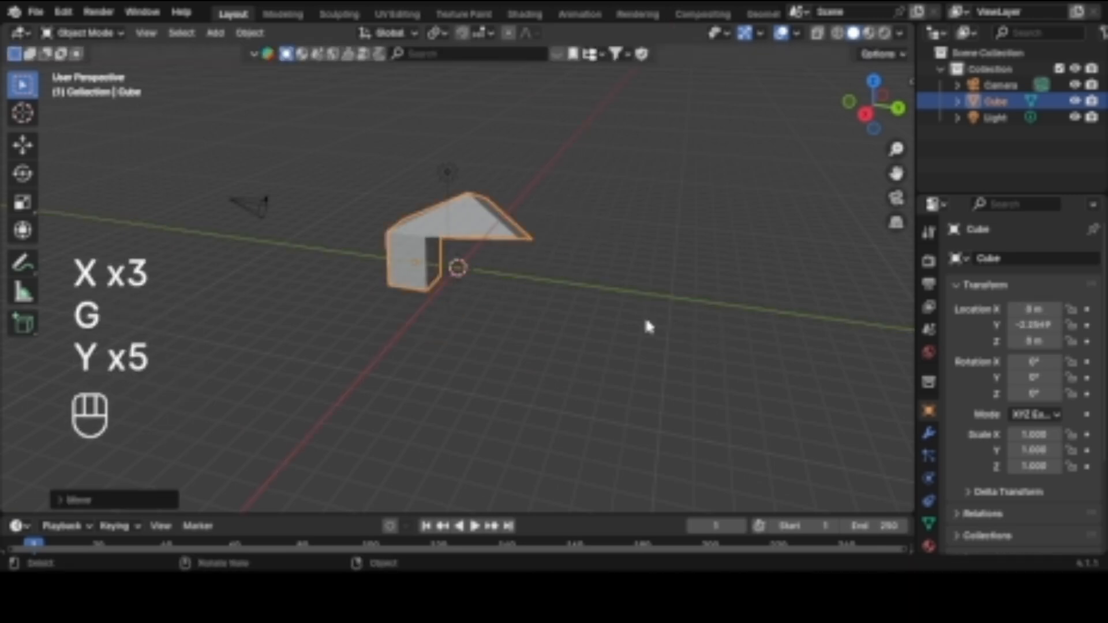
key(ctrl+z)
Step: Try raising the whole object along the global Z axis, and undo it
key(g)
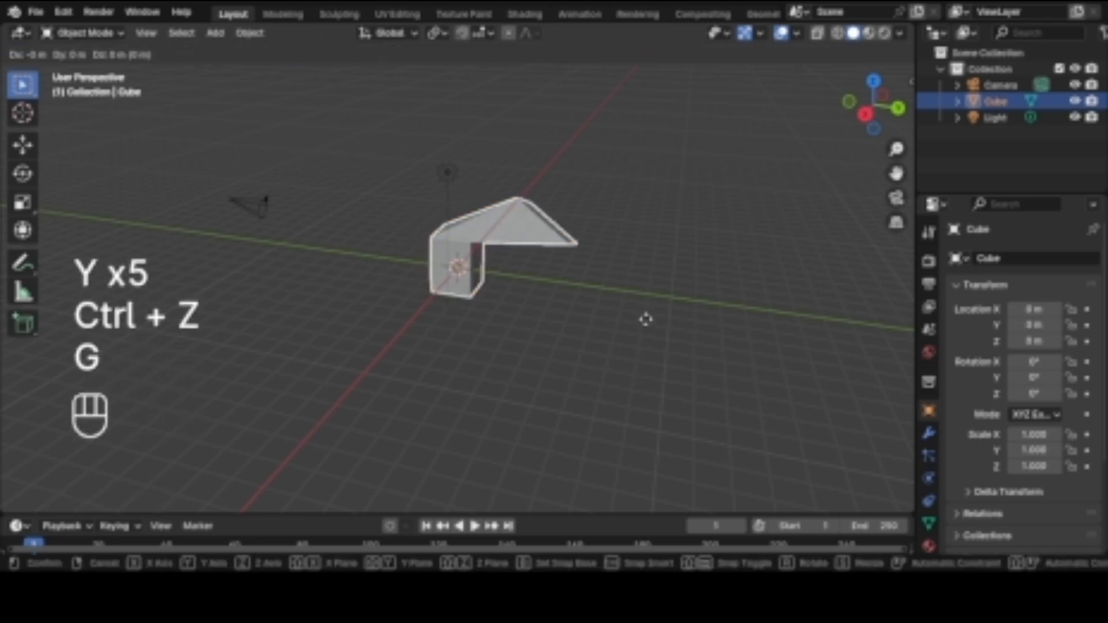
key(x)
click(646, 319)
key(g)
key(z)
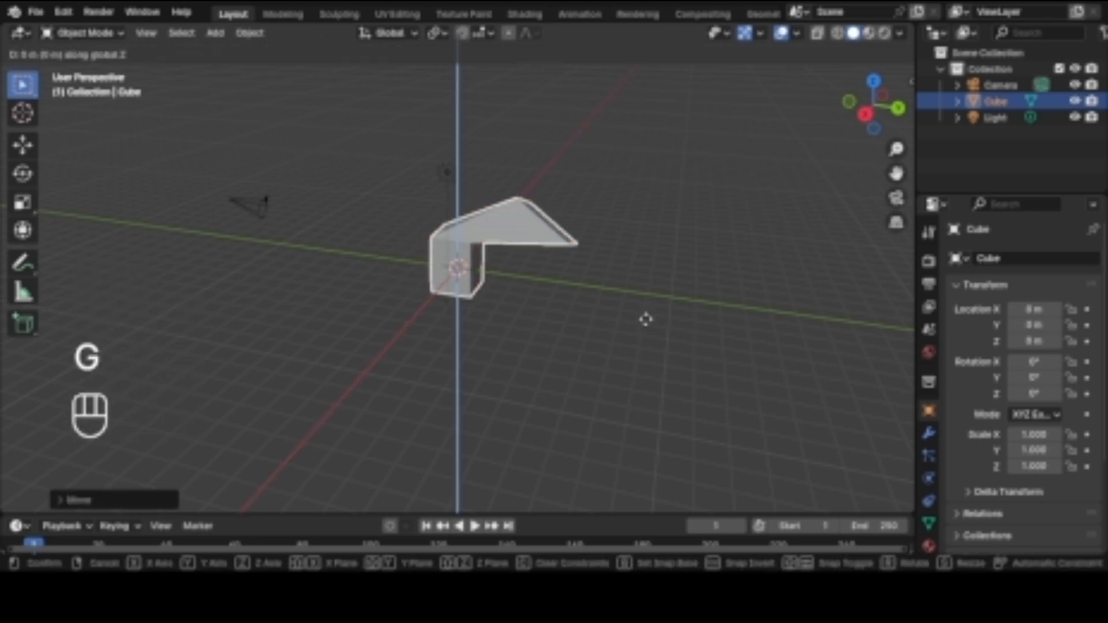
key(z)
key(z)
click(663, 299)
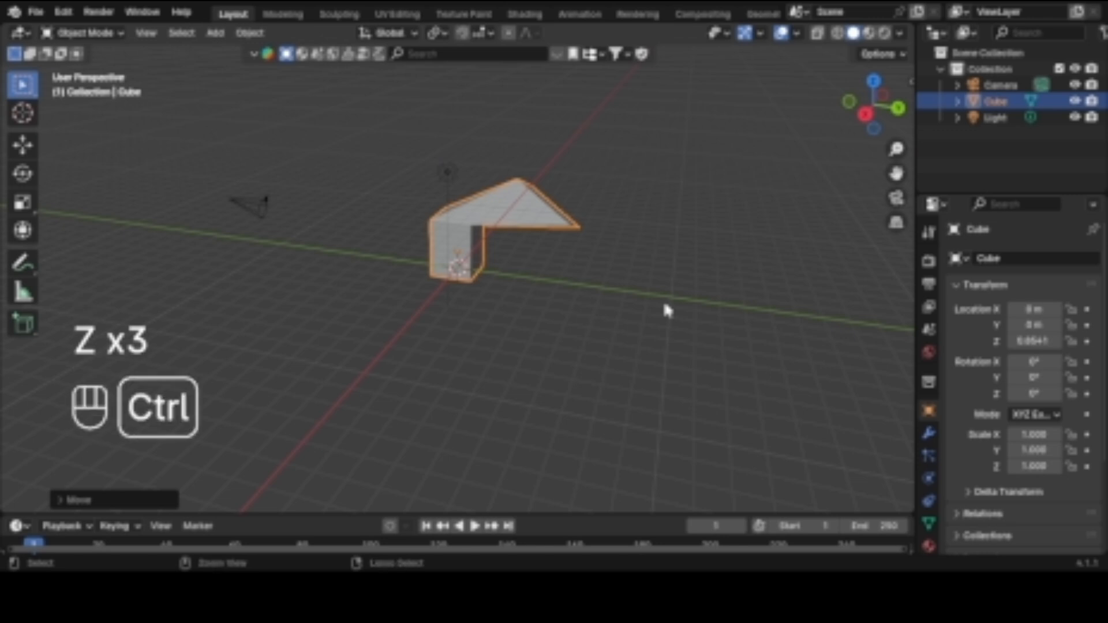
key(ctrl+z)
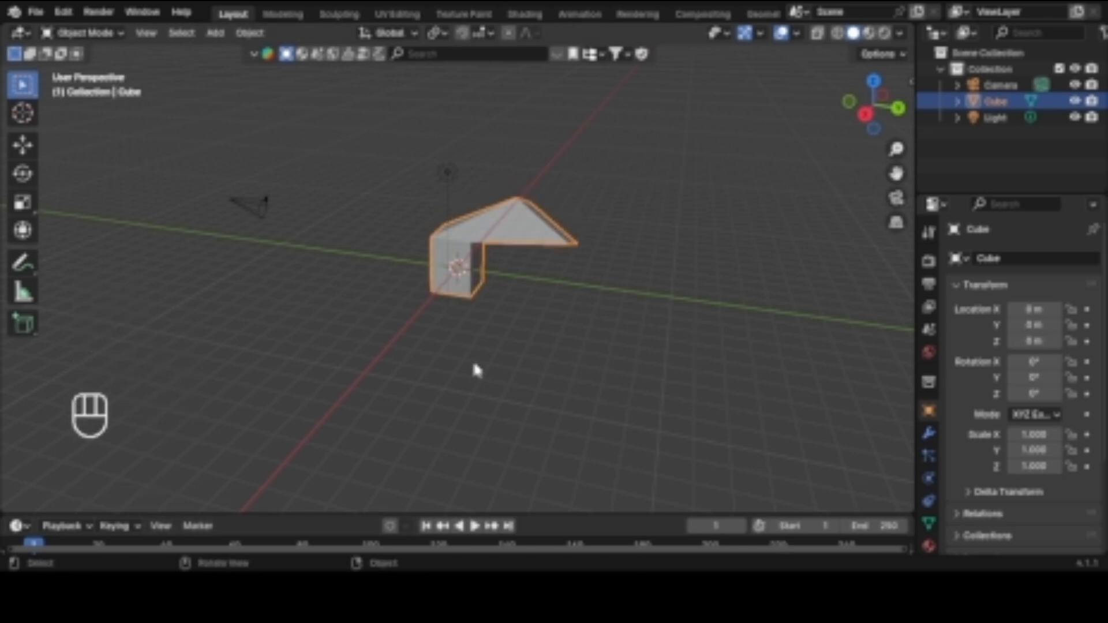
Step: Return to Edit Mode, enable proportional editing, and switch to vertex selection with the projecting end face still selected
key(Tab)
scroll(474, 363, up, 2)
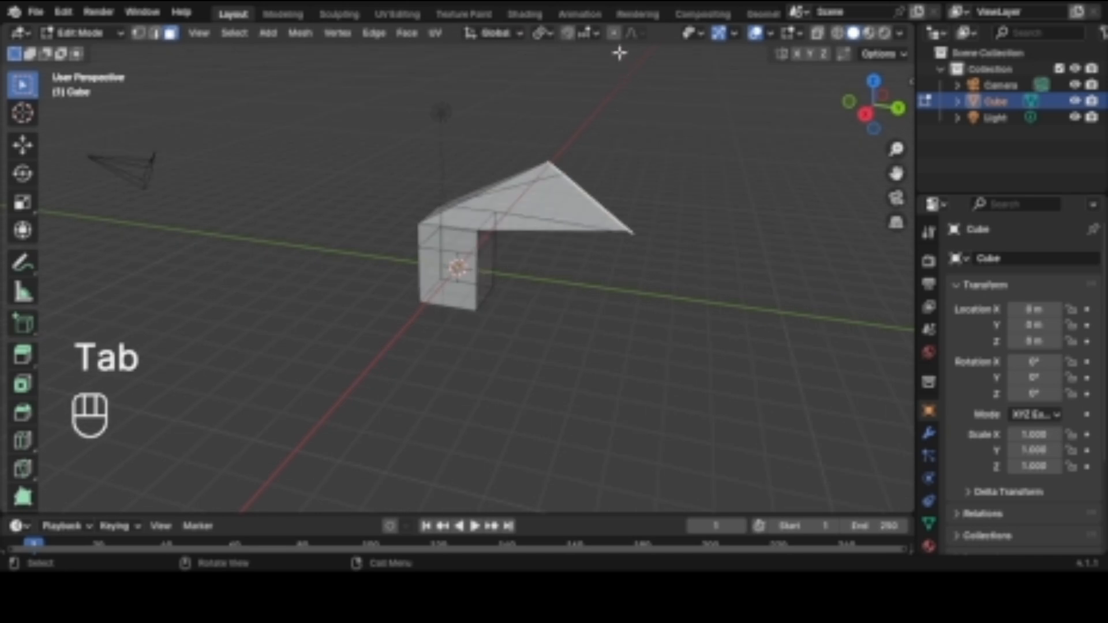
click(615, 33)
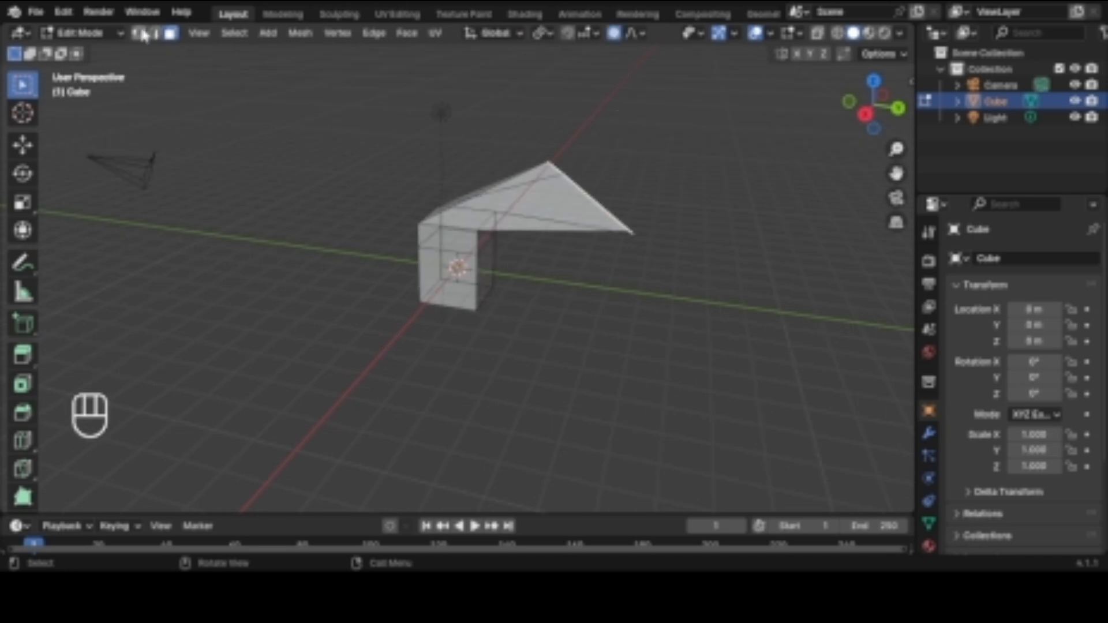
click(139, 33)
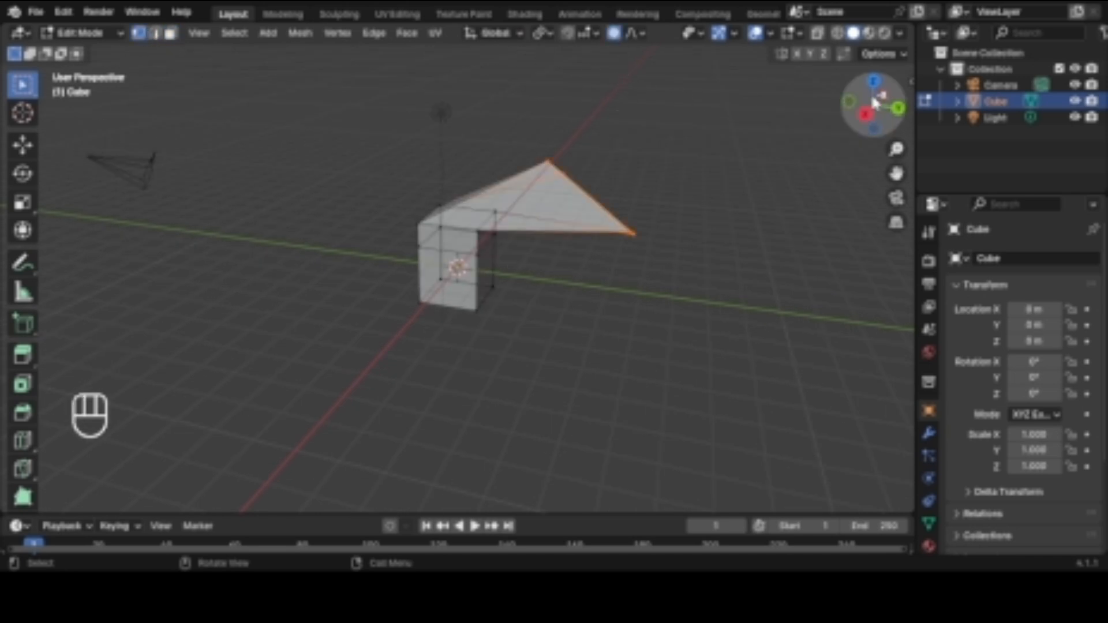
drag(874, 105, 831, 118)
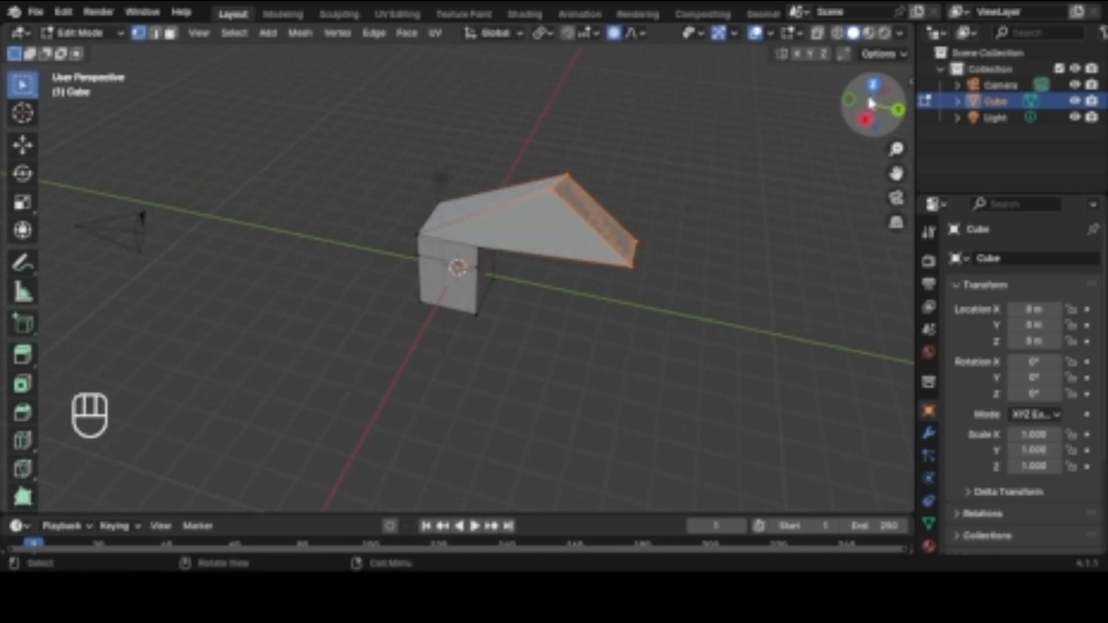
click(616, 36)
click(614, 36)
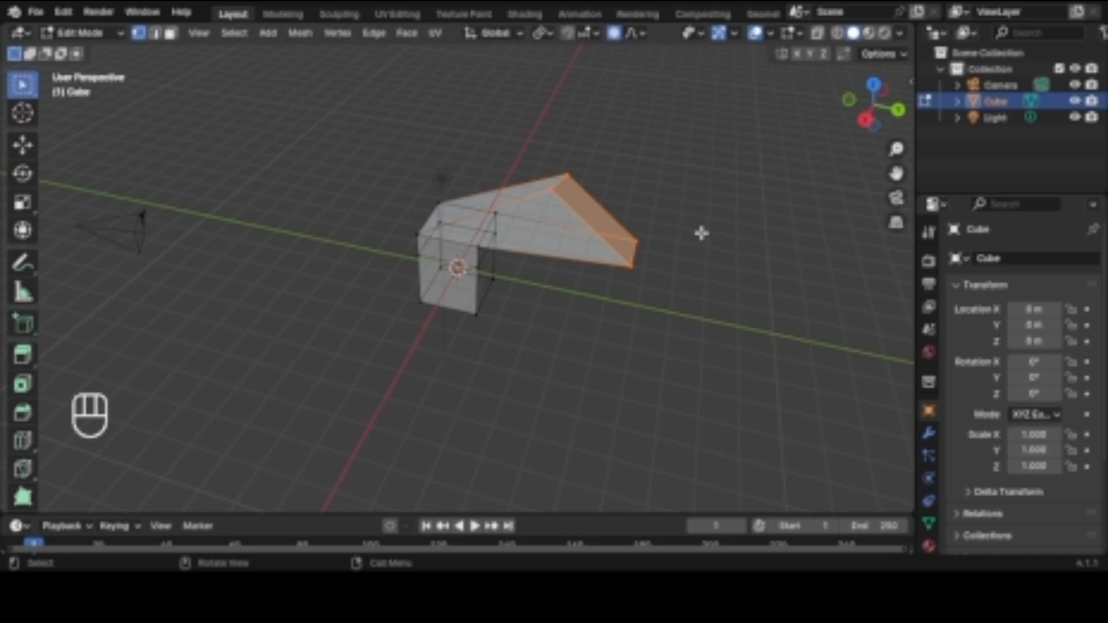
key(o)
key(o)
Step: Move the projecting end face about 1.39 m upward and back toward the block, using smooth proportional editing with a 1 m size
key(g)
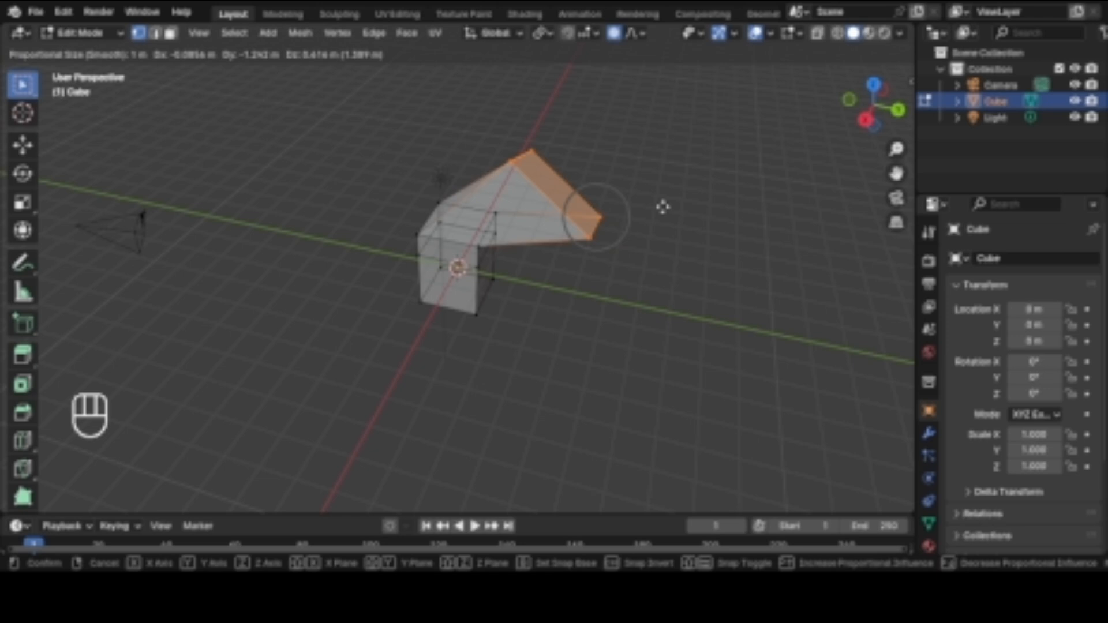
key(g)
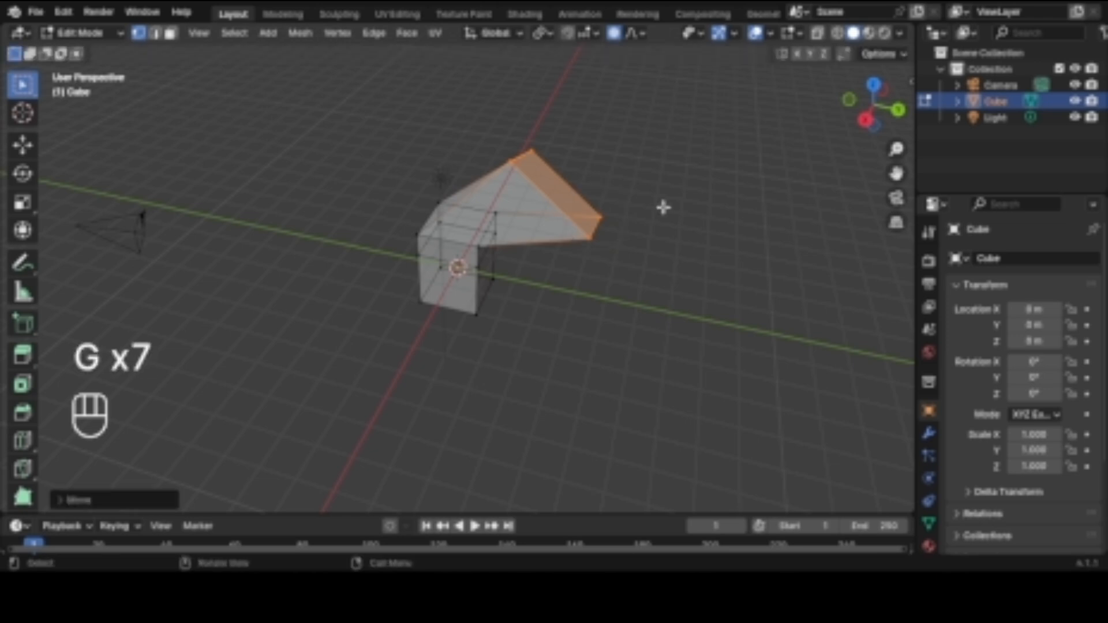
key(g)
key(g)
key(g)
key(g)
key(g)
key(g)
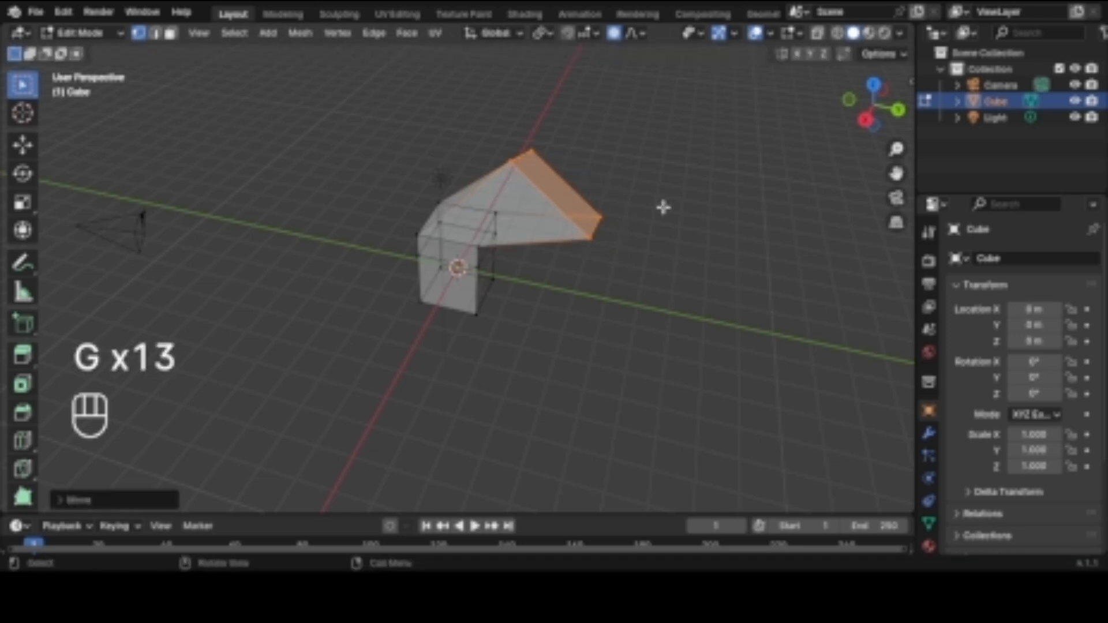
Step: Scale the projecting end face down to about 0.82 with smooth proportional editing
key(s)
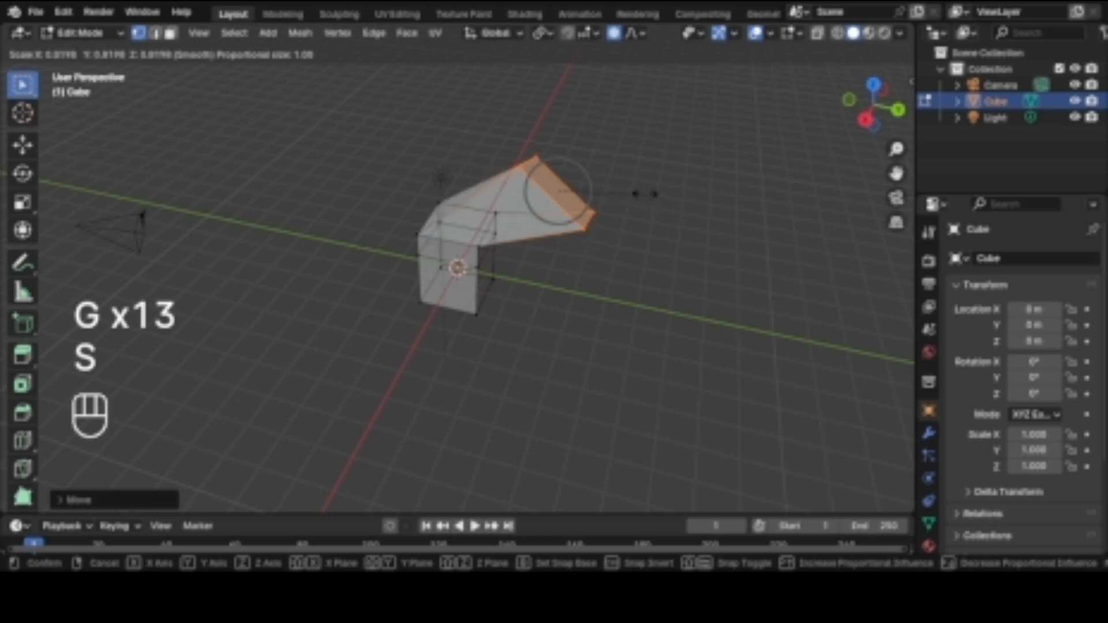
key(s)
key(s)
key(s)
key(s)
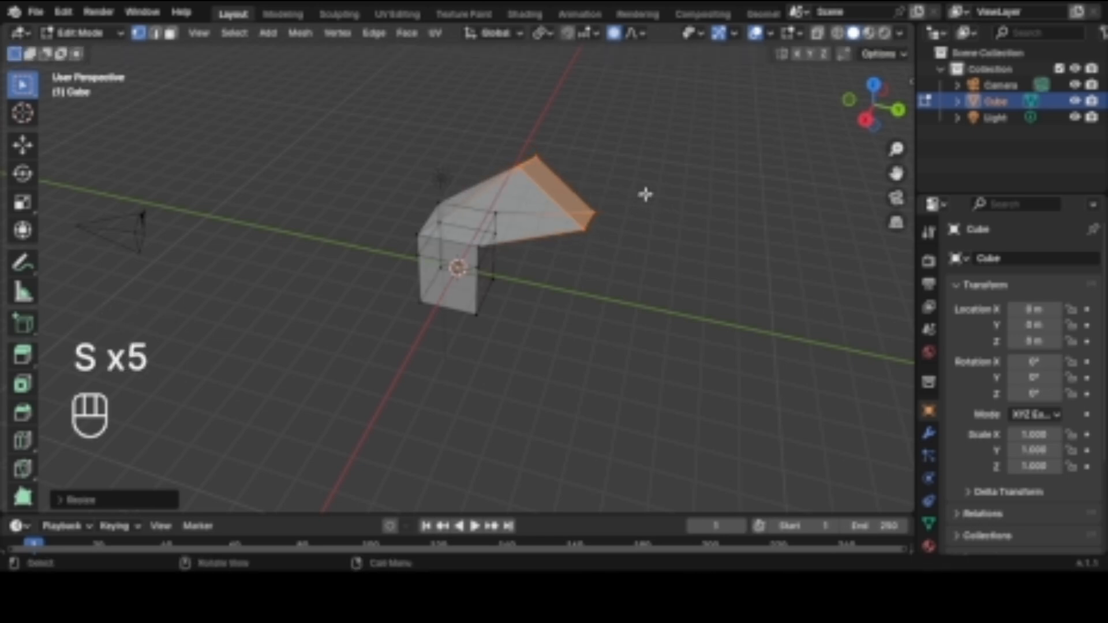
Step: Move the projecting end face about 2.55 m up and back over the block with smooth 1 m proportional editing
key(g)
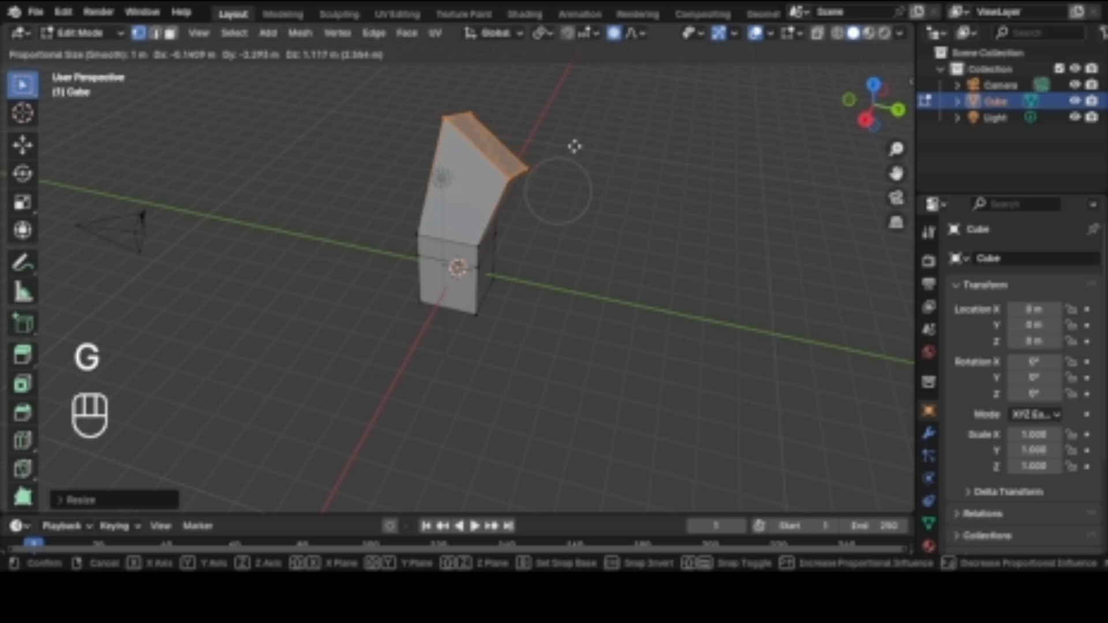
key(g)
key(g)
key(g)
key(g)
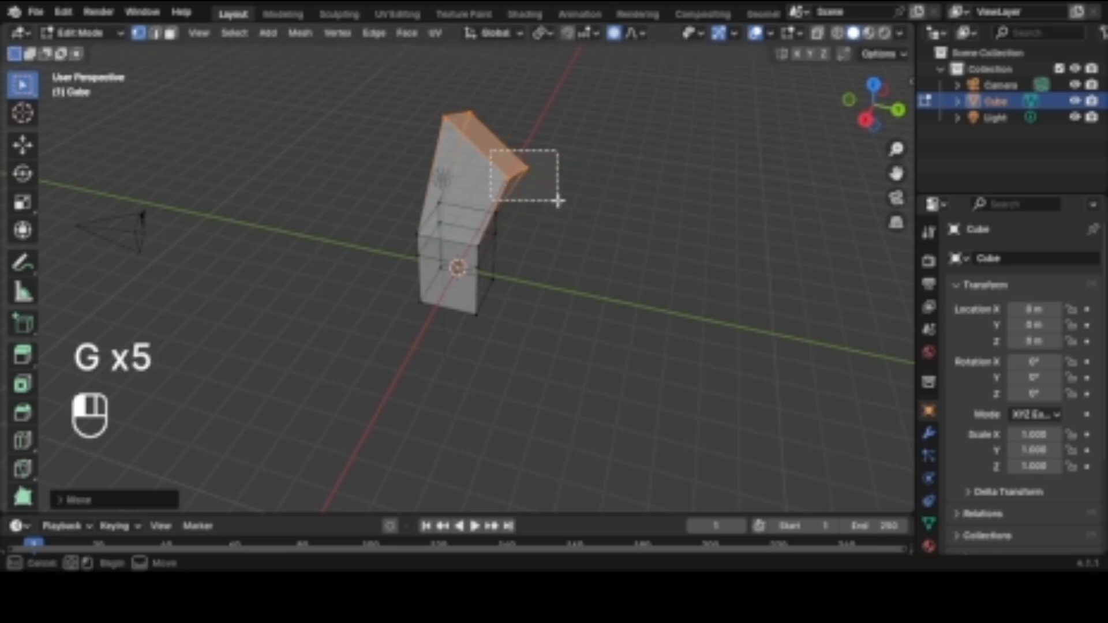
Step: Move the end face's near lower corner vertex about 2.12 m with proportional editing, and dissolve that vertex
click(556, 198)
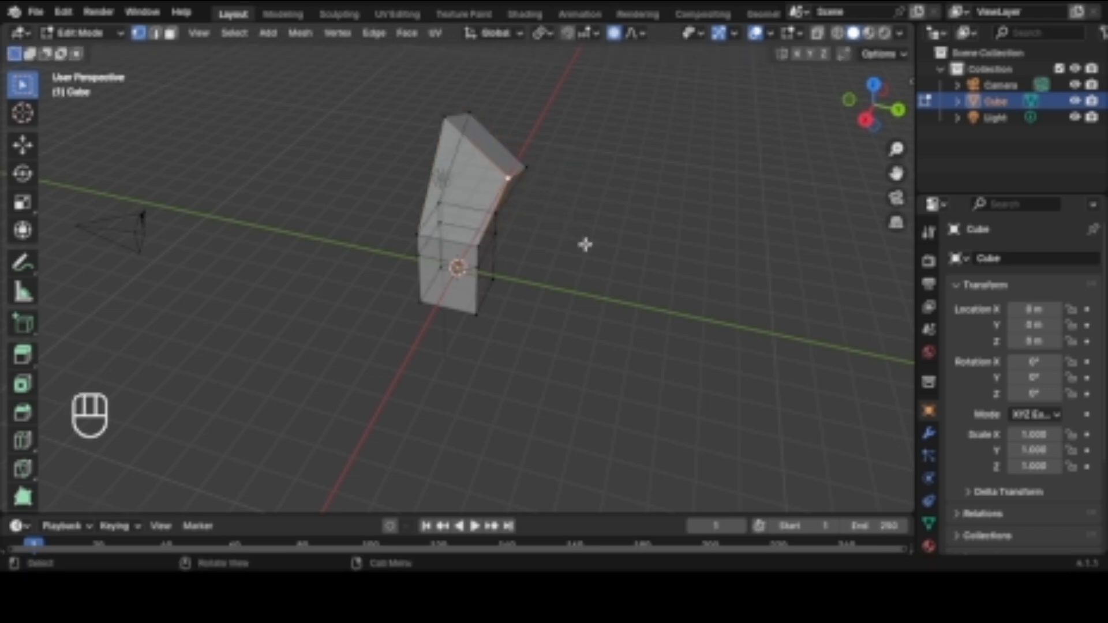
key(g)
key(g)
key(g)
key(g)
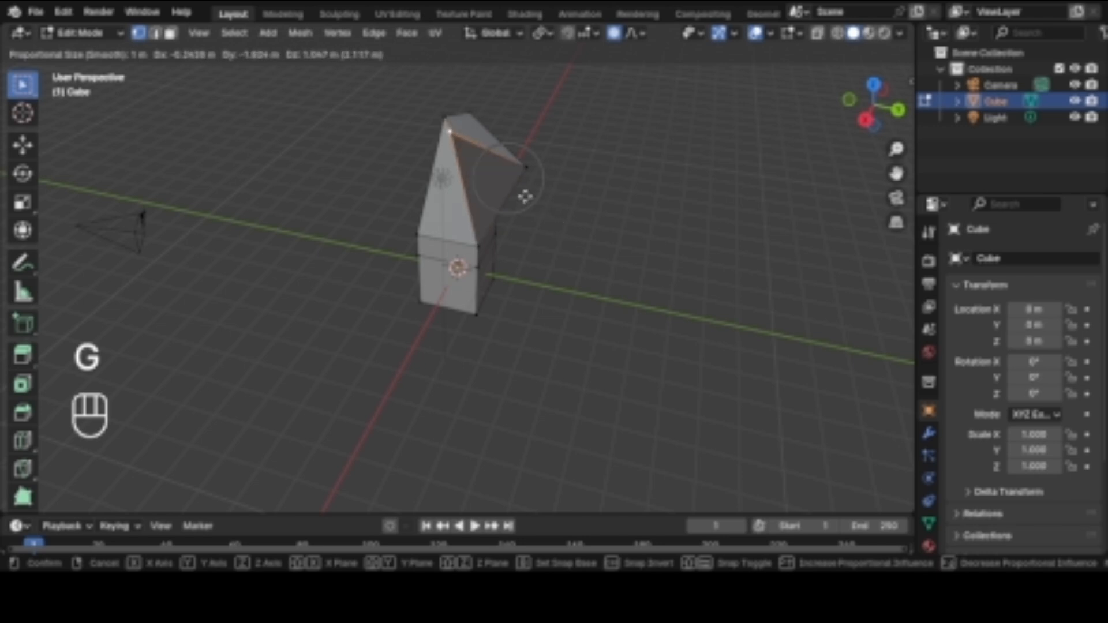
click(525, 193)
key(ctrl+x)
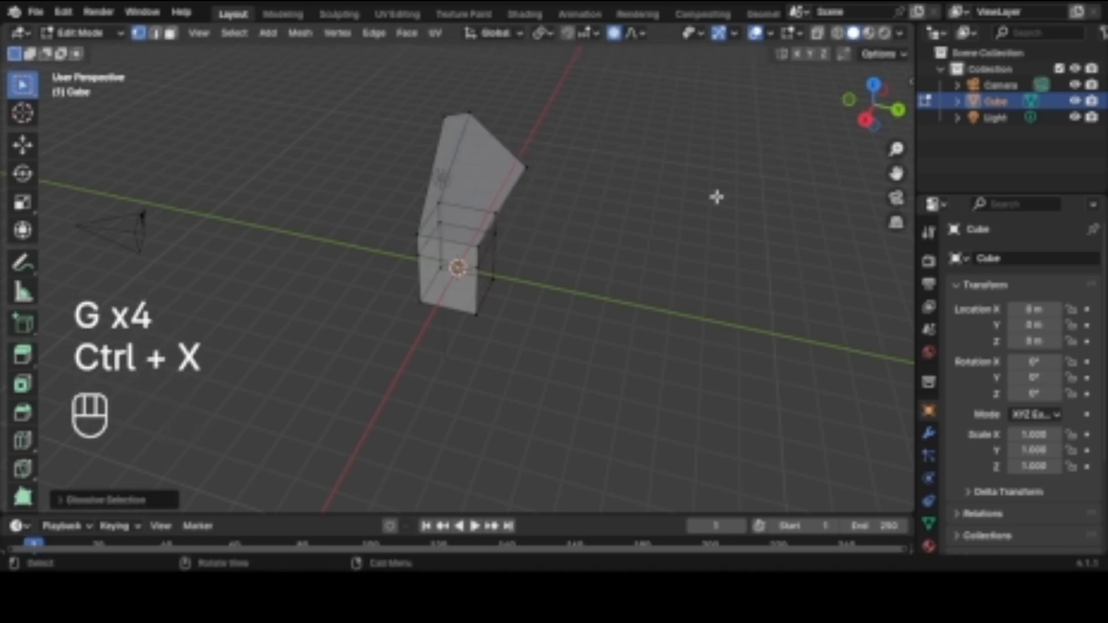
Step: In top view, move the outermost lower corner vertex inward toward the origin, with a proportional size of about 2.36 m
key(KP_7)
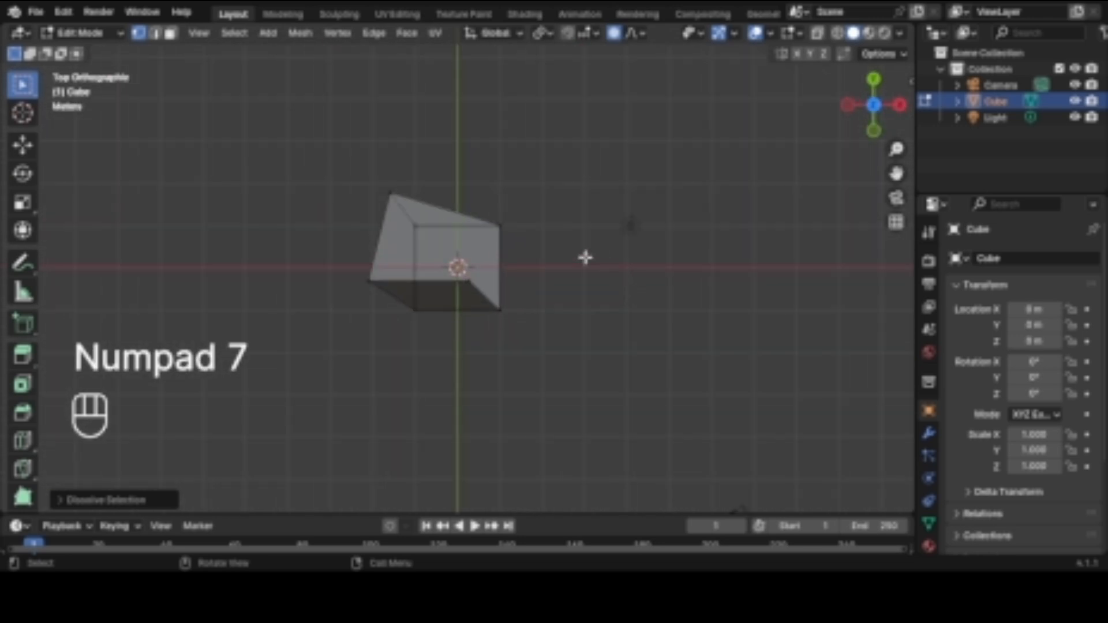
click(369, 280)
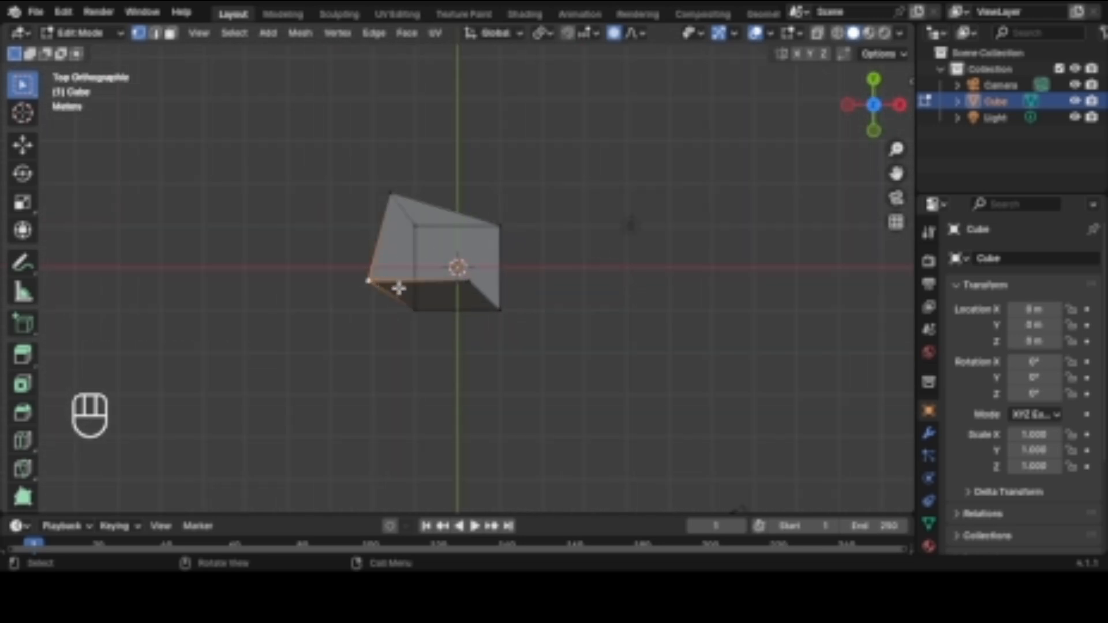
key(g)
scroll(399, 288, down, 8)
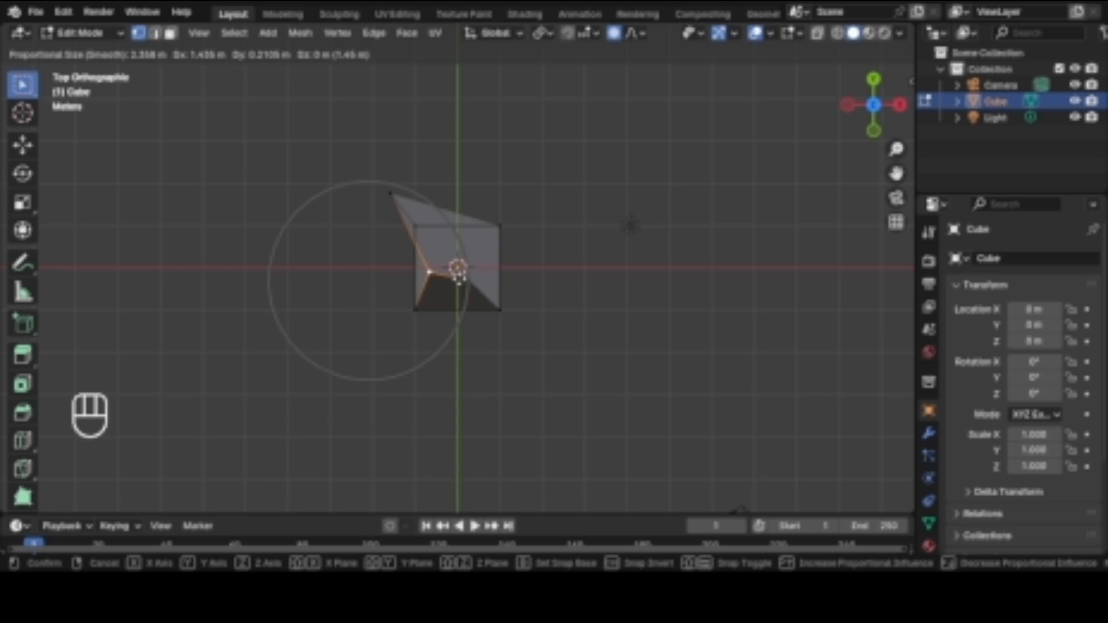
click(456, 275)
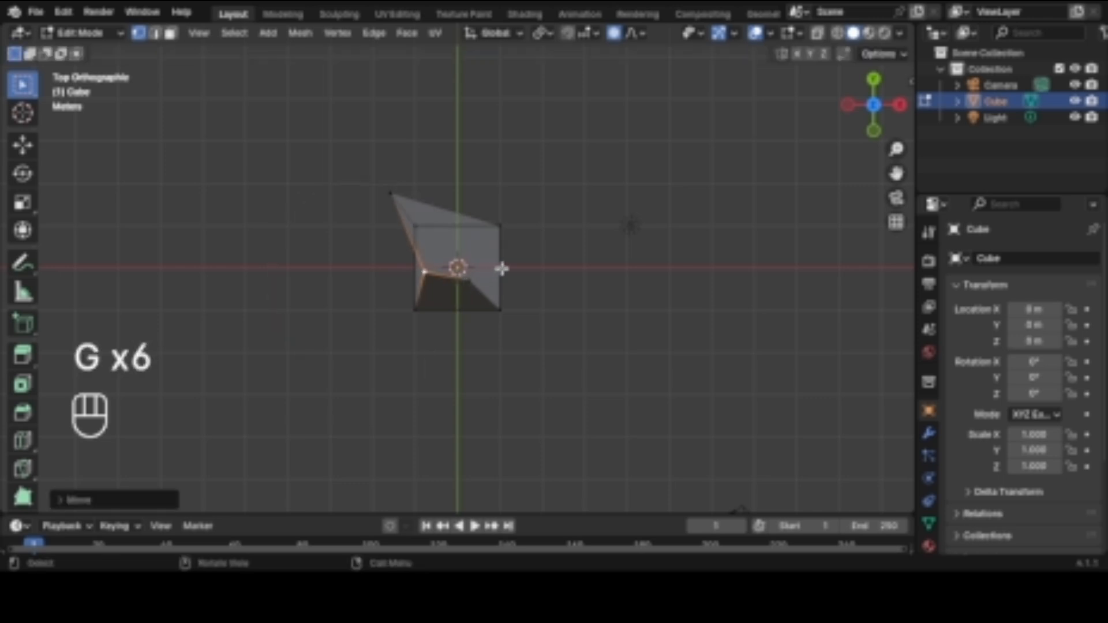
Step: In front view, add two horizontal loop cuts around the lowest block section without sliding them
key(KP_1)
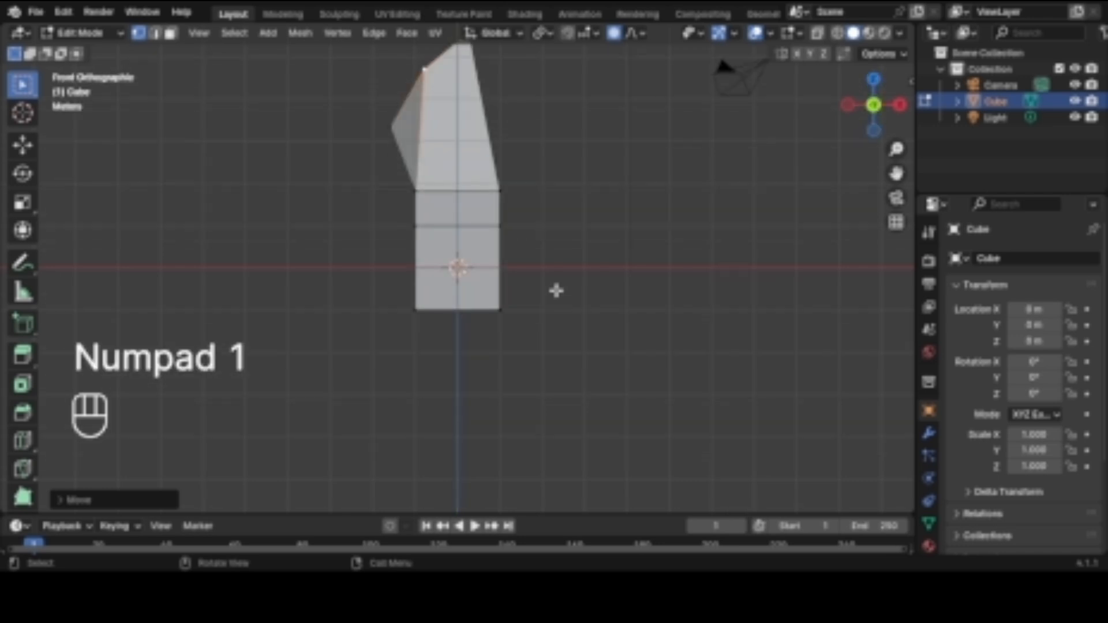
key(ctrl+r)
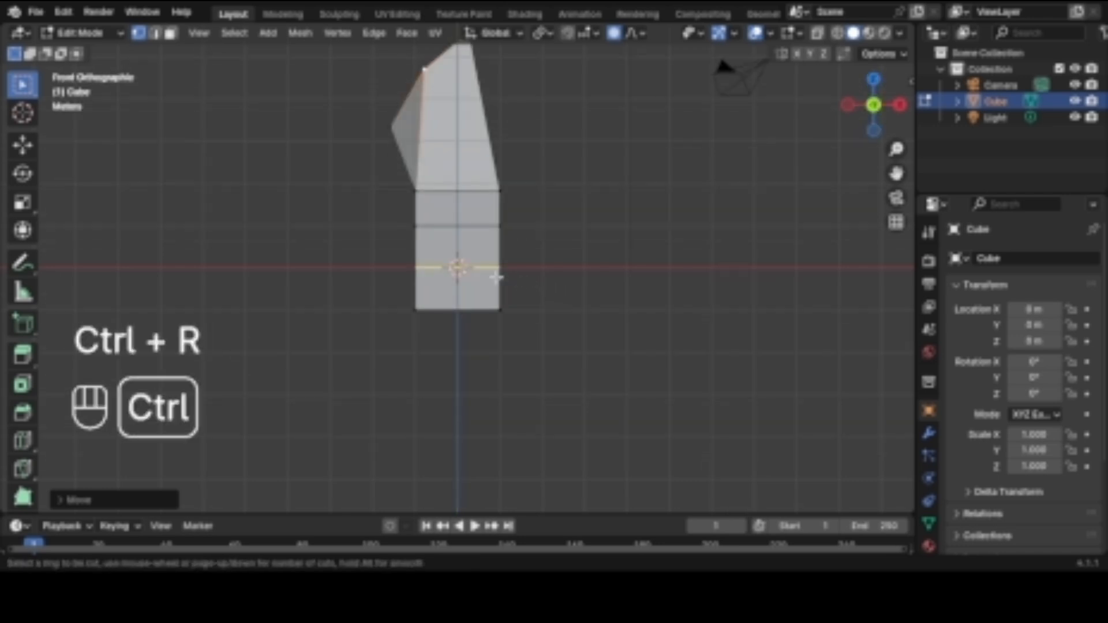
scroll(496, 277, up, 1)
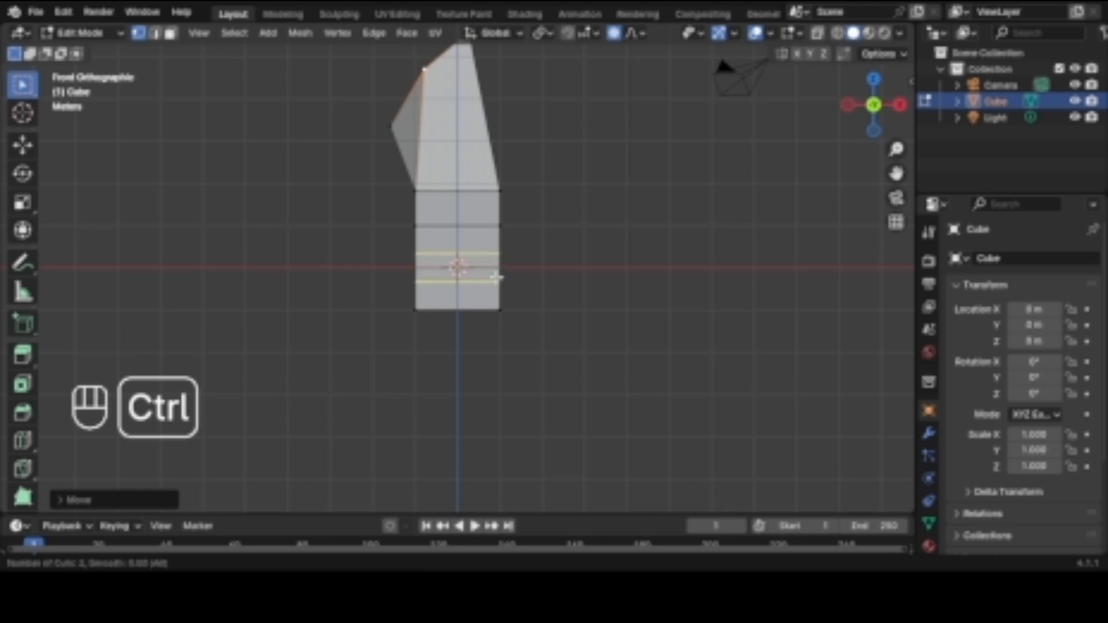
scroll(496, 278, up, 1)
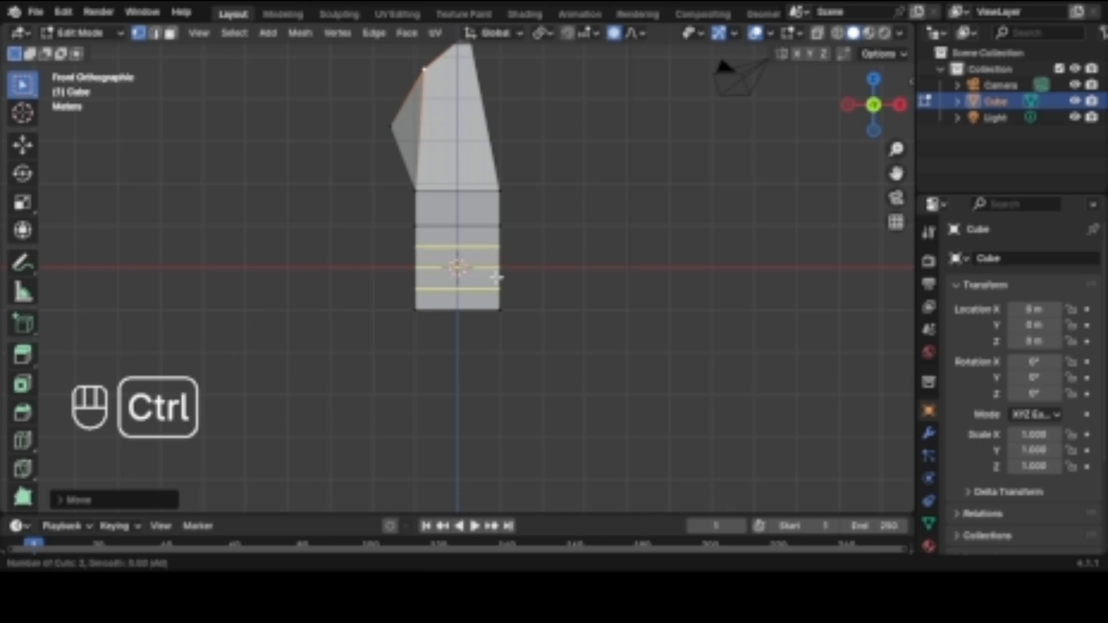
scroll(496, 278, down, 1)
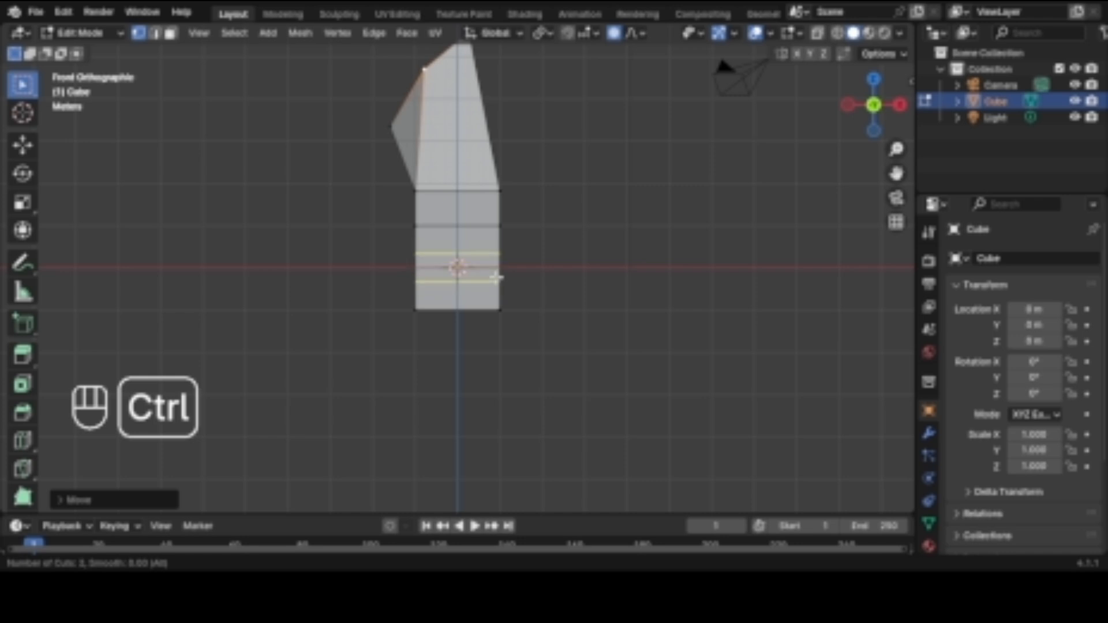
scroll(497, 278, up, 2)
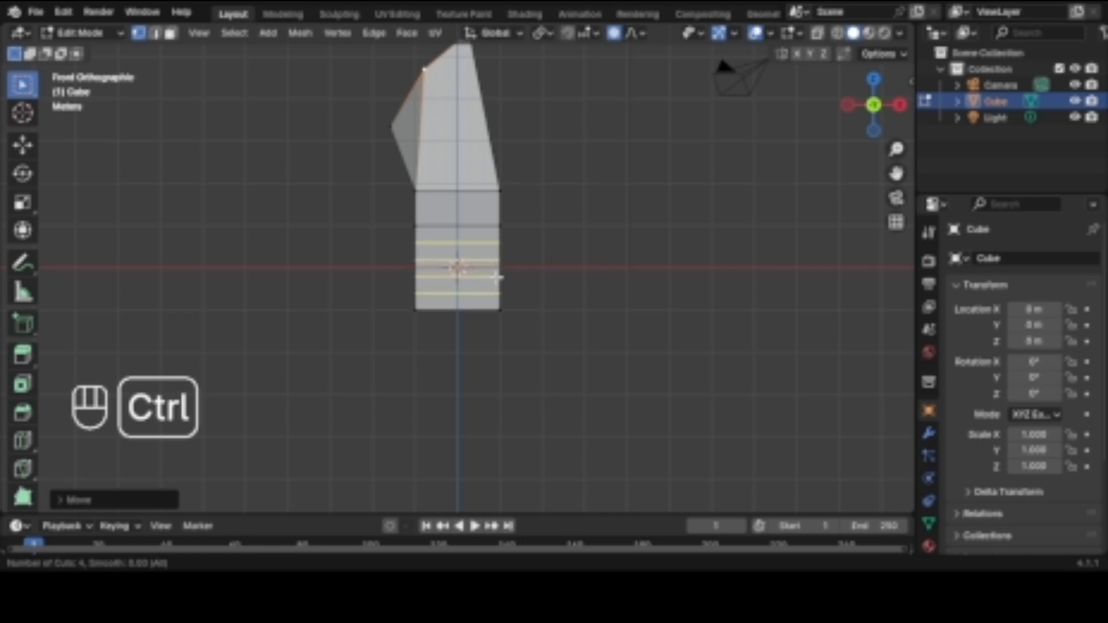
scroll(497, 278, down, 2)
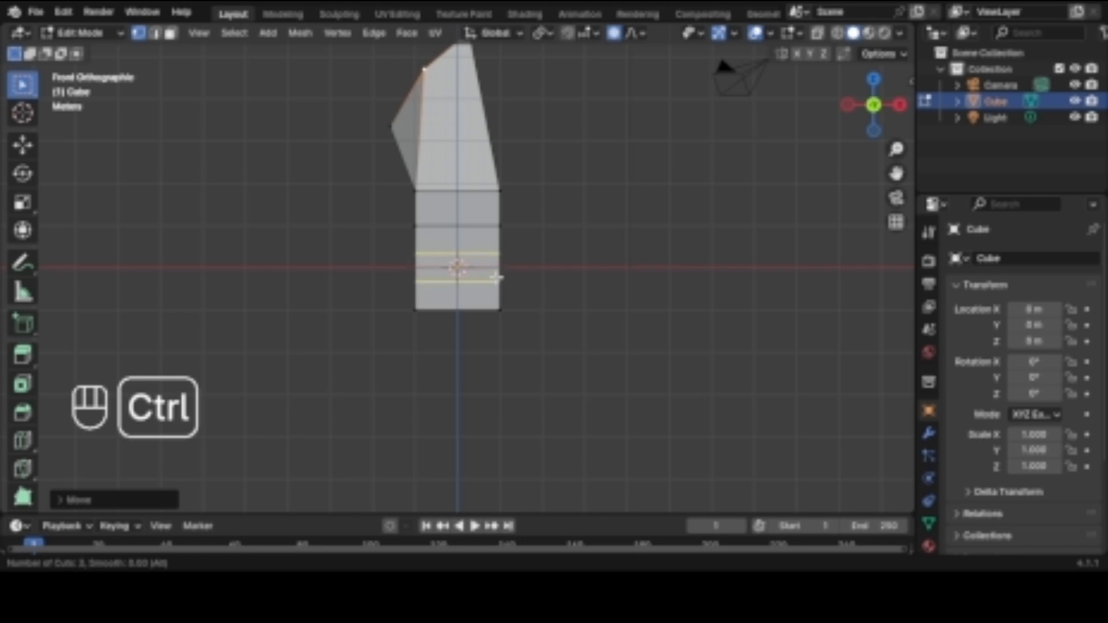
click(497, 278)
right_click(496, 278)
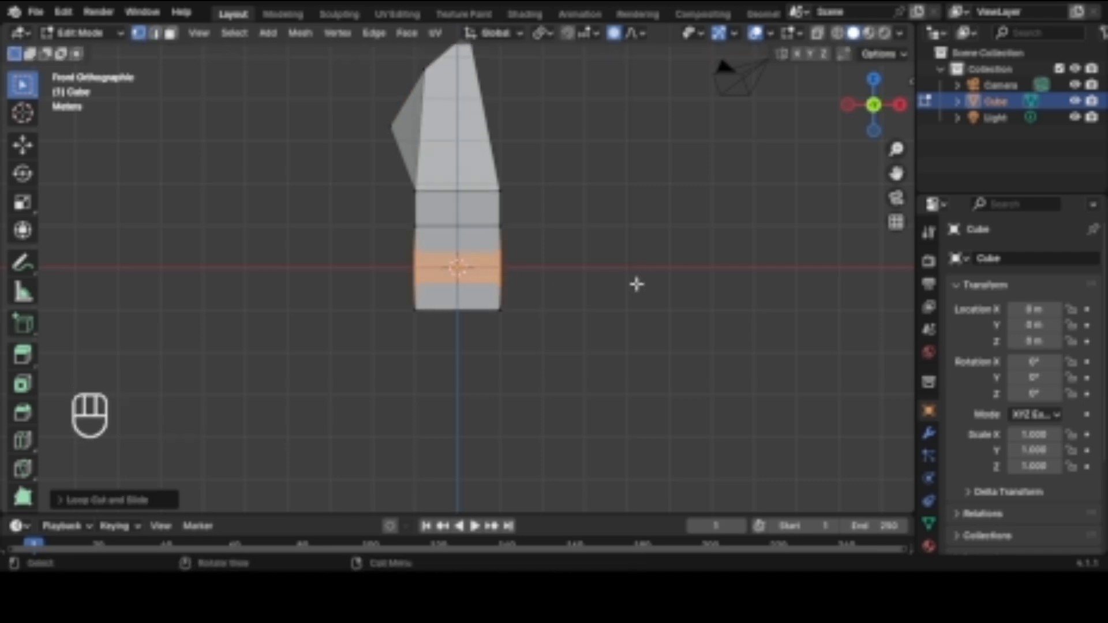
Step: Return to Object Mode and add a mesh plane at the origin
key(Tab)
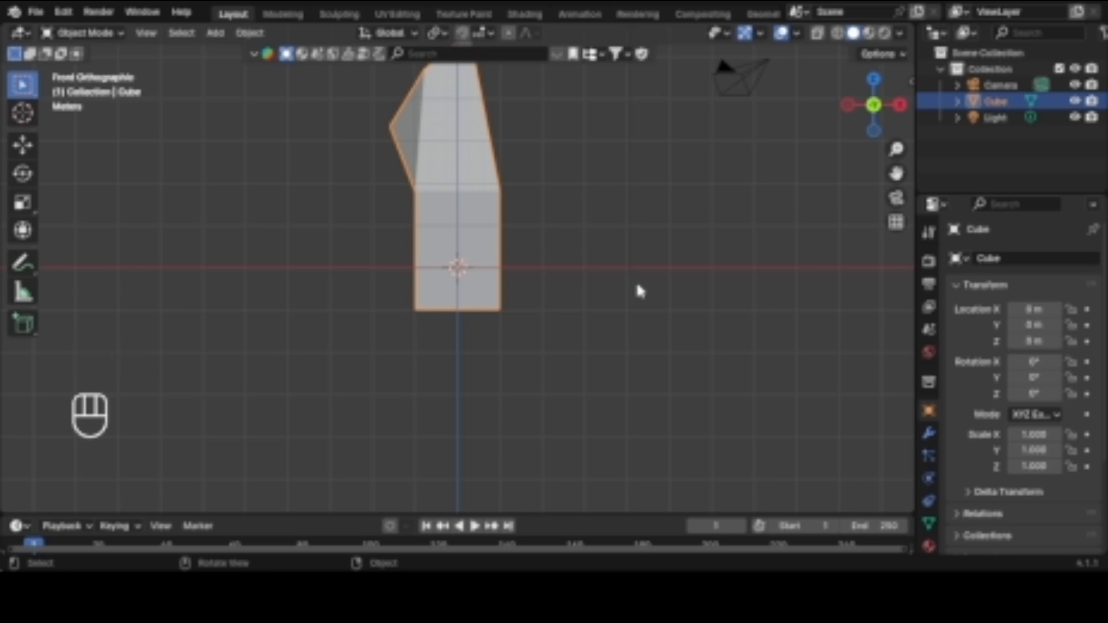
key(shift+a)
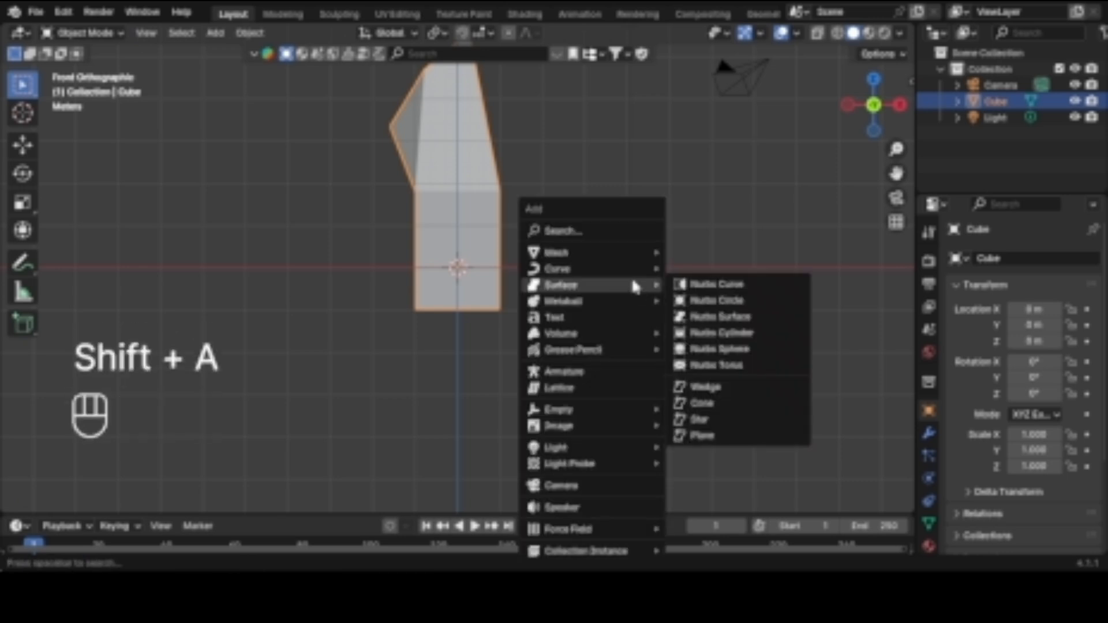
mouse_move(605, 248)
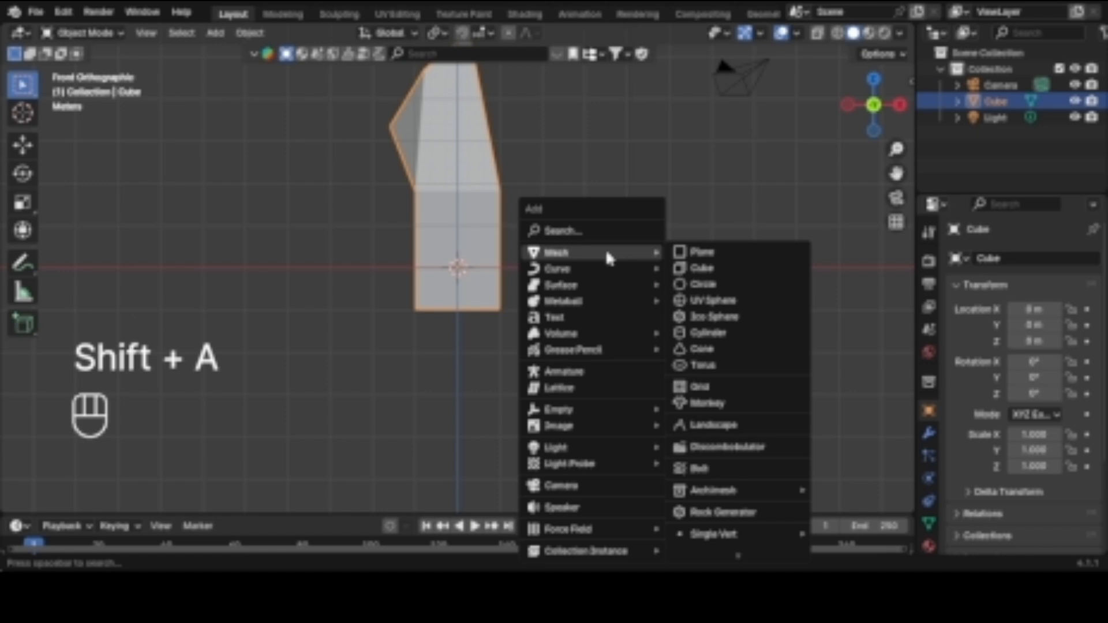
click(687, 254)
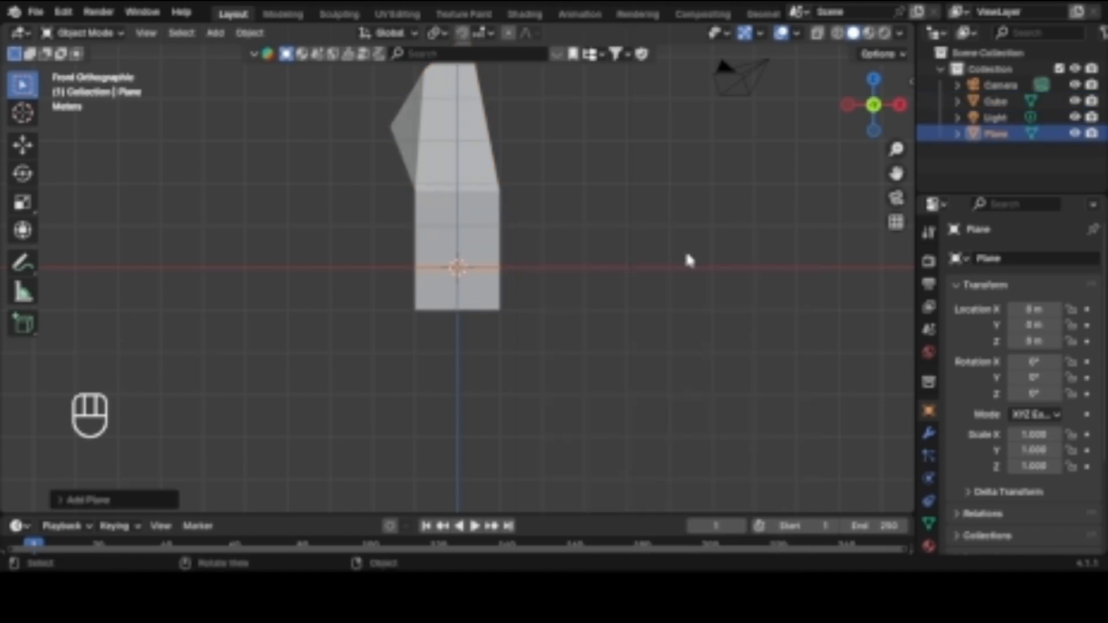
Step: Lower the plane along the global Z axis to about -0.957 m, near the block's base
key(g)
key(z)
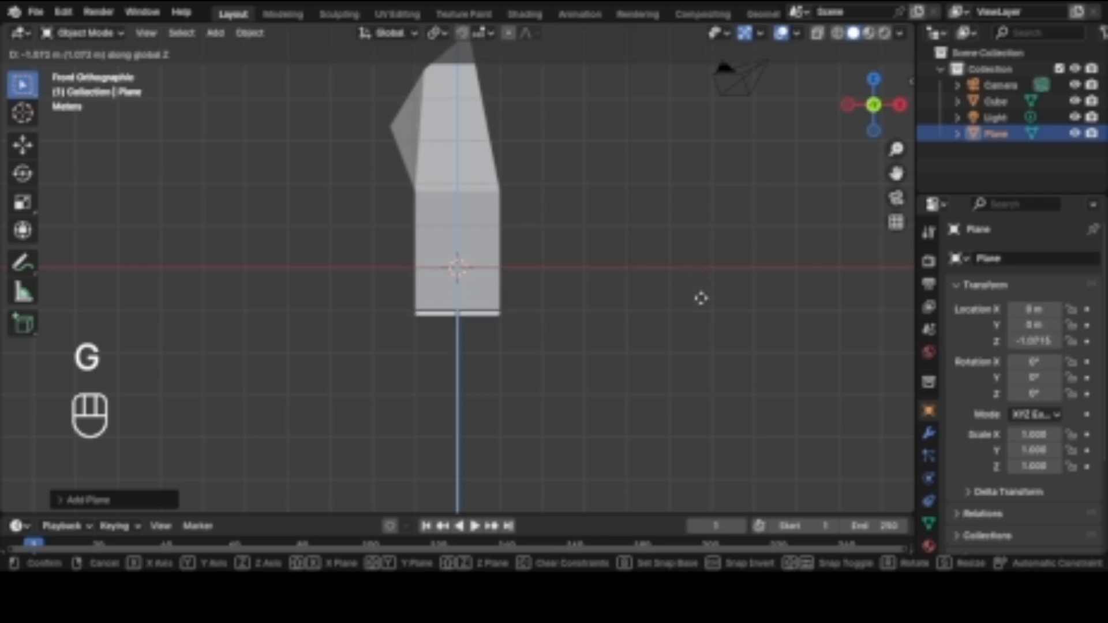
key(z)
key(z)
key(z)
key(z)
click(699, 294)
Step: Scale the plane up uniformly to about 1.863 so it extends beyond the block's base
key(s)
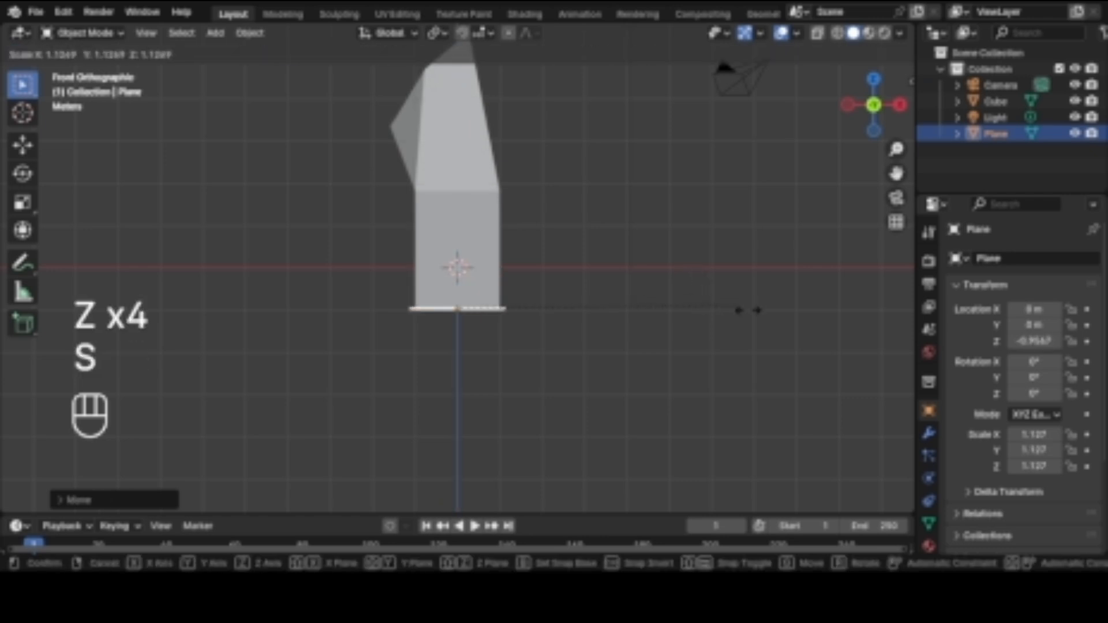
key(s)
key(s)
key(s)
click(875, 301)
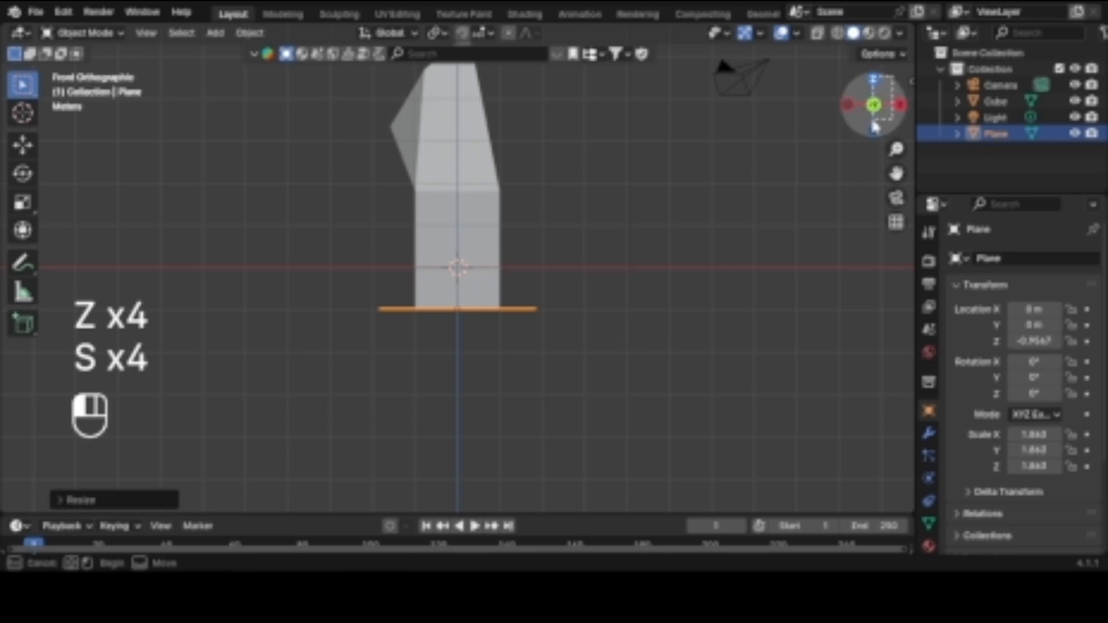
Step: Add a UV sphere and move it beside the upper block, to about X -2.38, Y 1.05, Z 3.52 m
drag(875, 129, 744, 249)
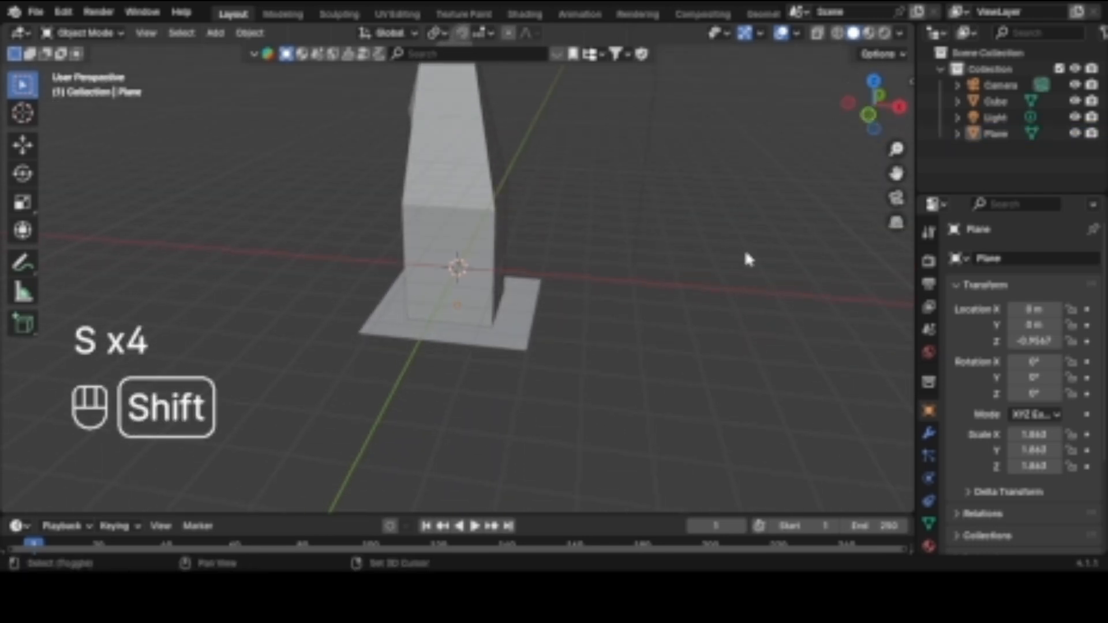
key(shift+a)
mouse_move(755, 254)
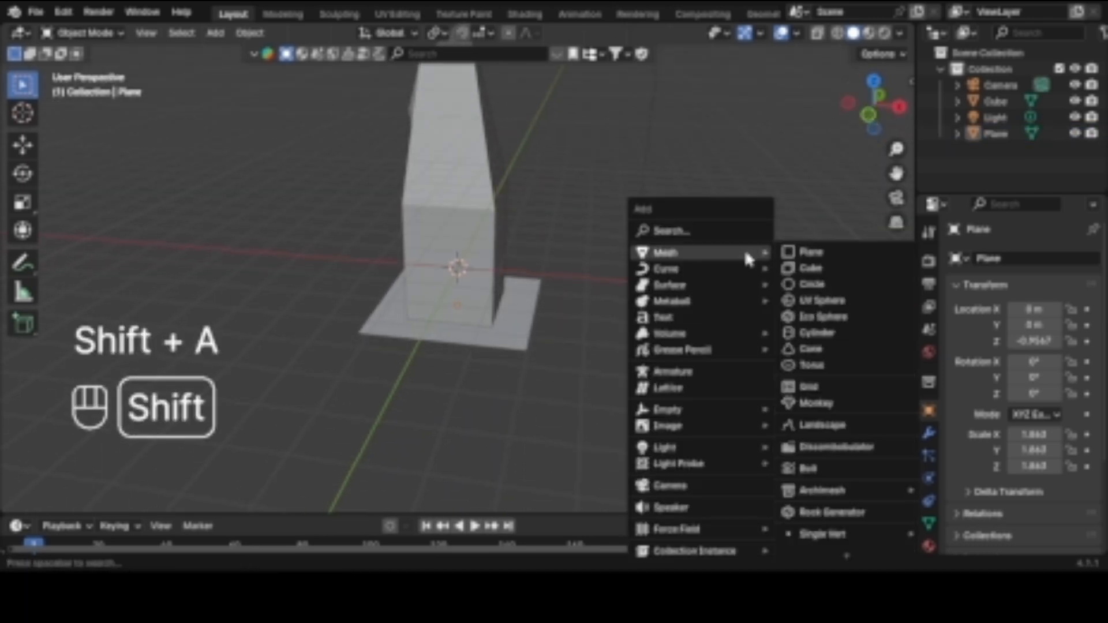
click(823, 301)
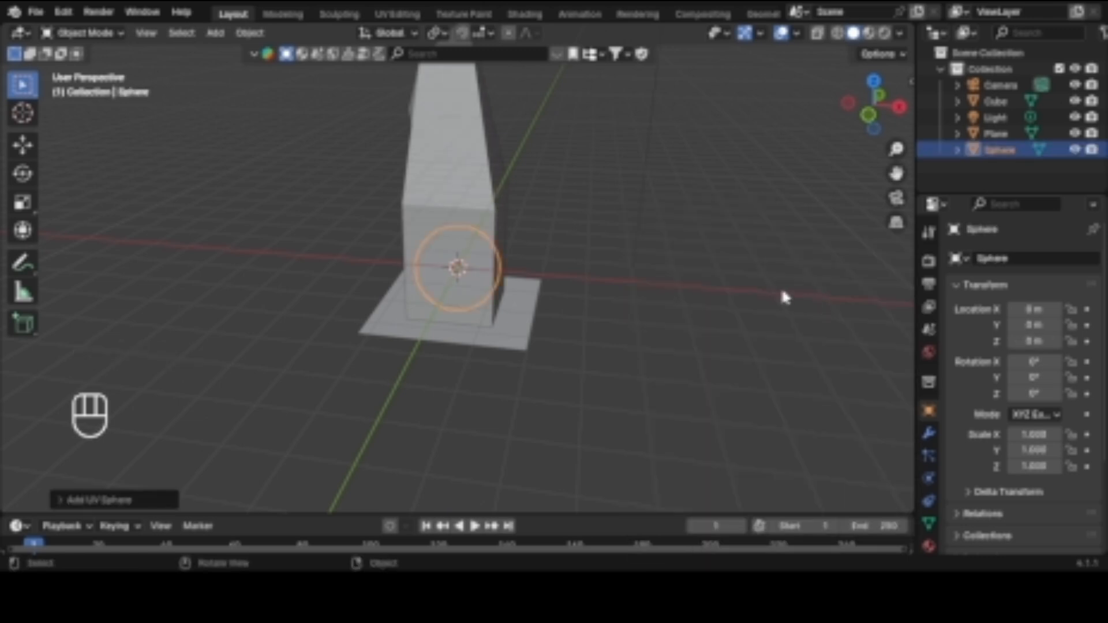
key(g)
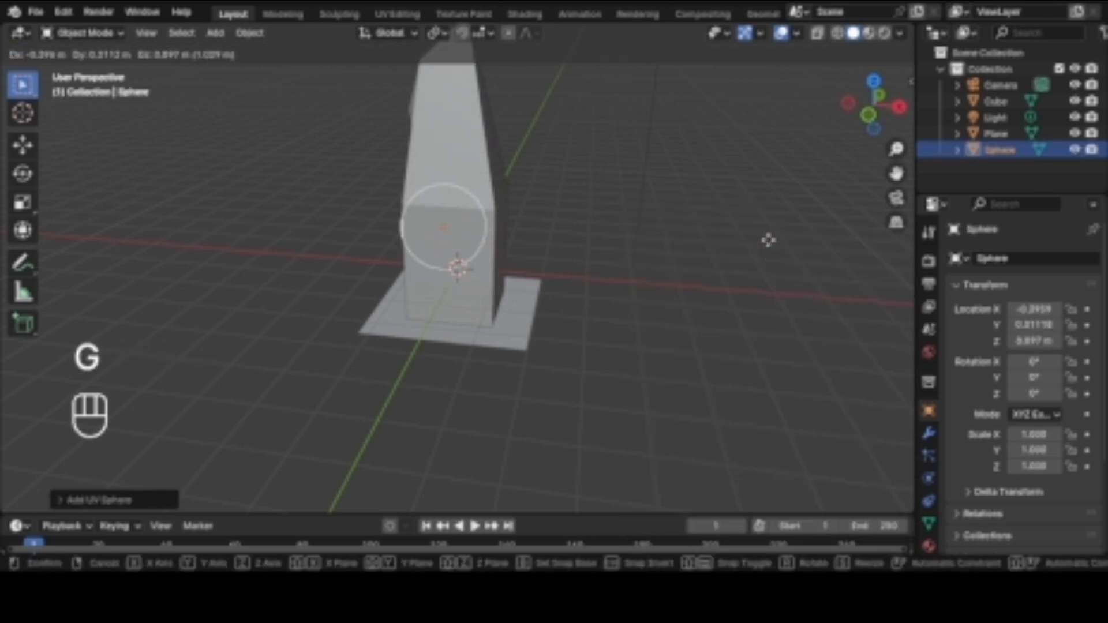
click(694, 132)
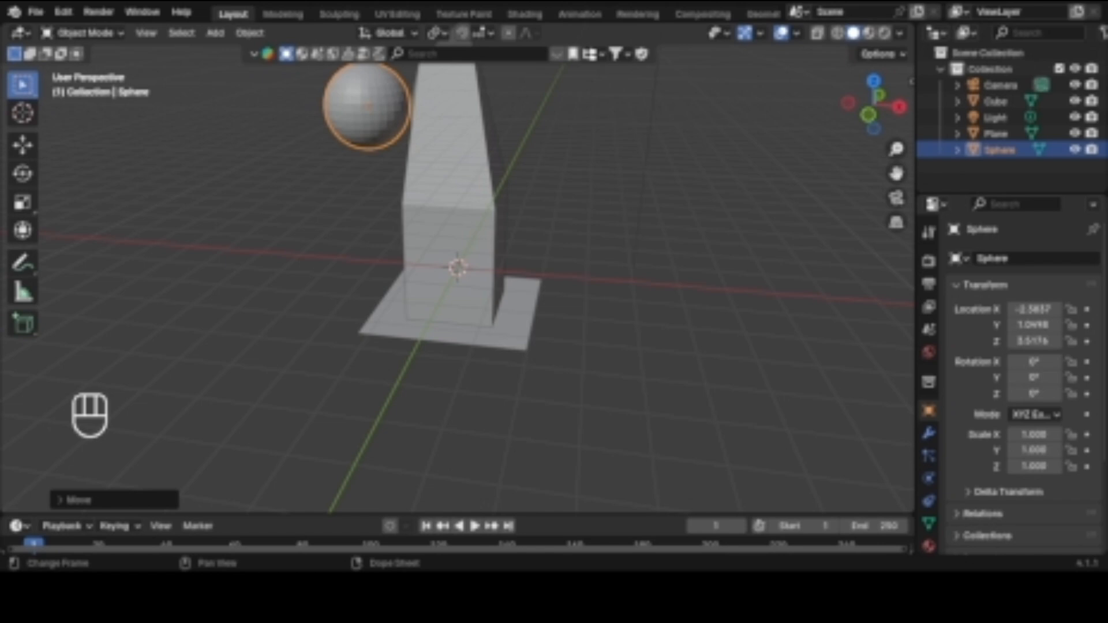
Step: Delete the deformed cube object and add an ico sphere at the origin
middle_drag(404, 243, 484, 226)
click(484, 227)
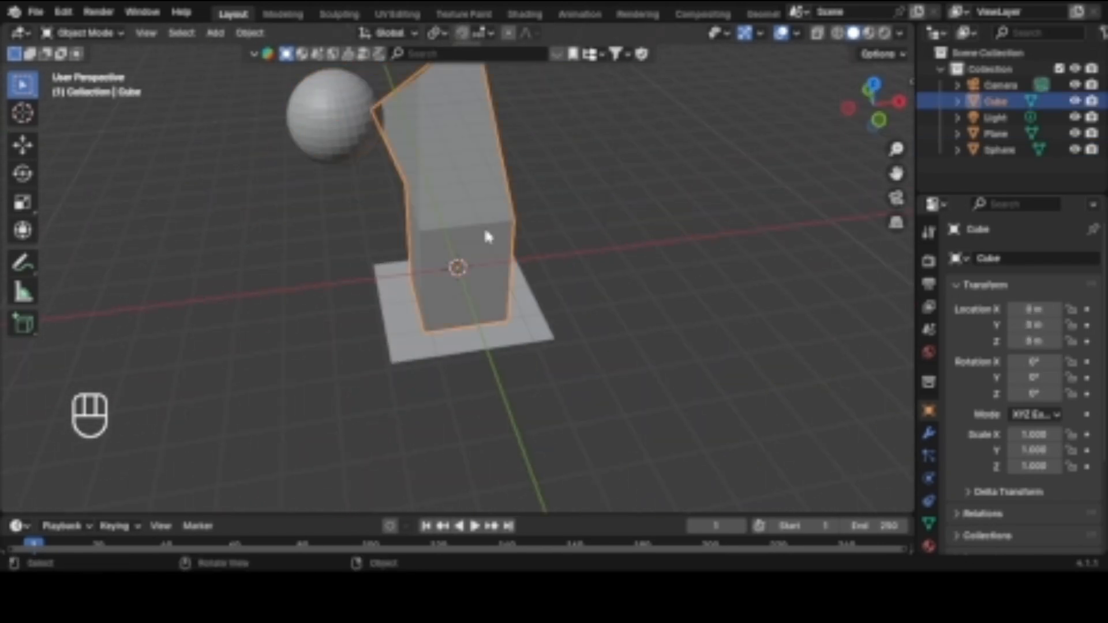
key(x)
key(shift+a)
mouse_move(485, 229)
click(585, 293)
Step: Add a cylinder, scale it down narrower than the ico sphere, and raise it along Z to stand on the ico sphere
key(shift+a)
mouse_move(544, 250)
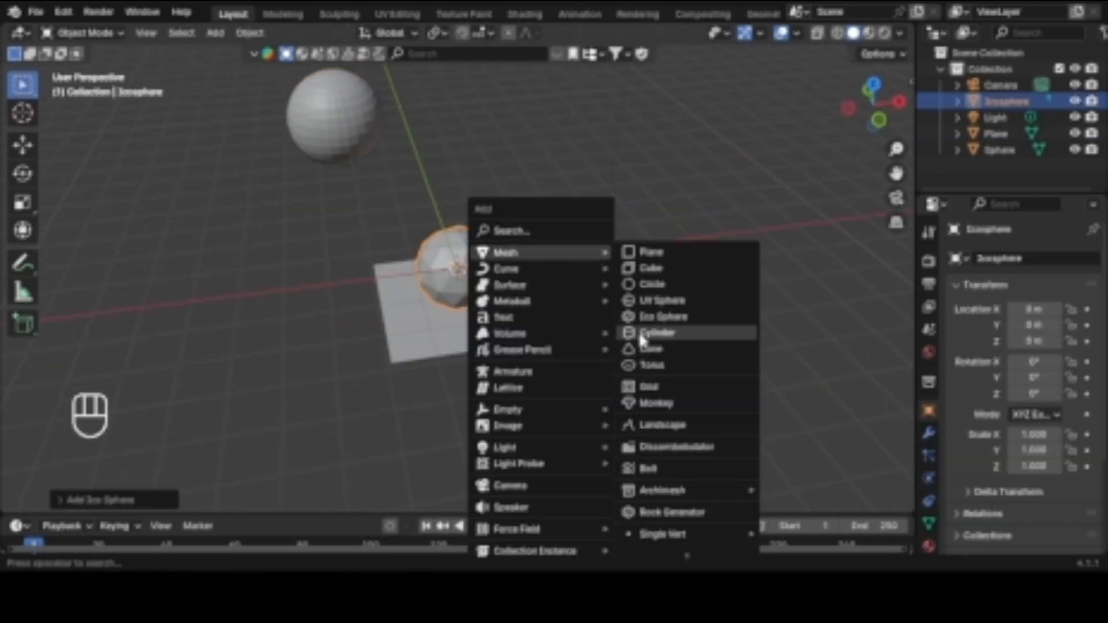
click(664, 331)
key(s)
click(608, 277)
key(g)
key(z)
click(346, 136)
Step: Move the UV sphere about 2.58 m so that it sits over the top of the cylinder
click(332, 118)
key(g)
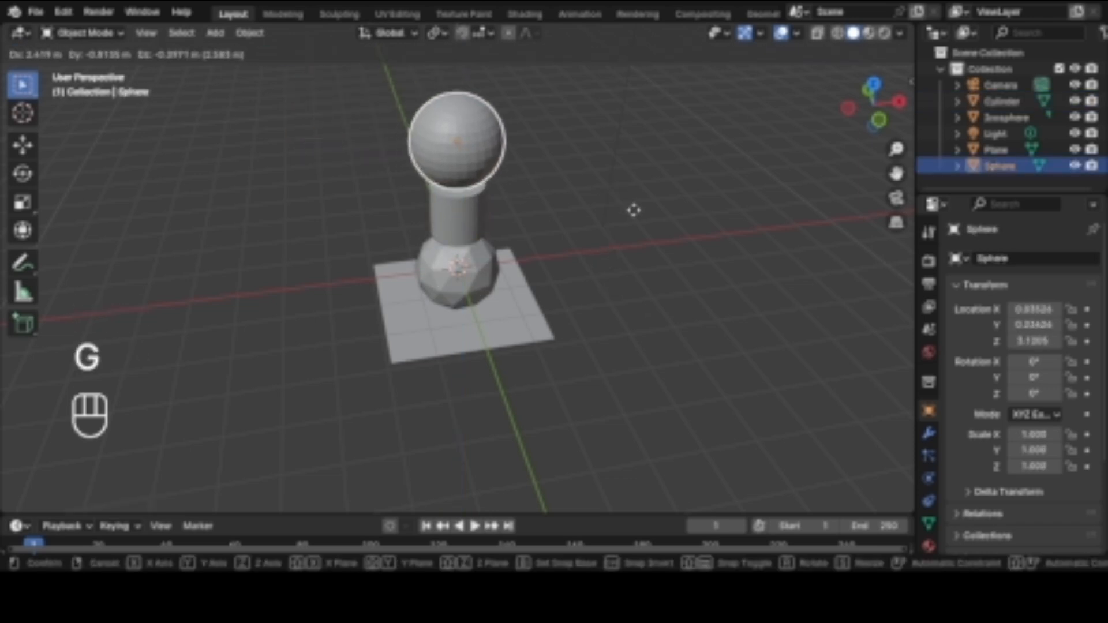
click(633, 208)
Step: In front view, adjust the UV sphere's height along the global Z axis to rest on the cylinder
key(KP_1)
key(g)
key(z)
key(z)
key(z)
click(557, 198)
key(g)
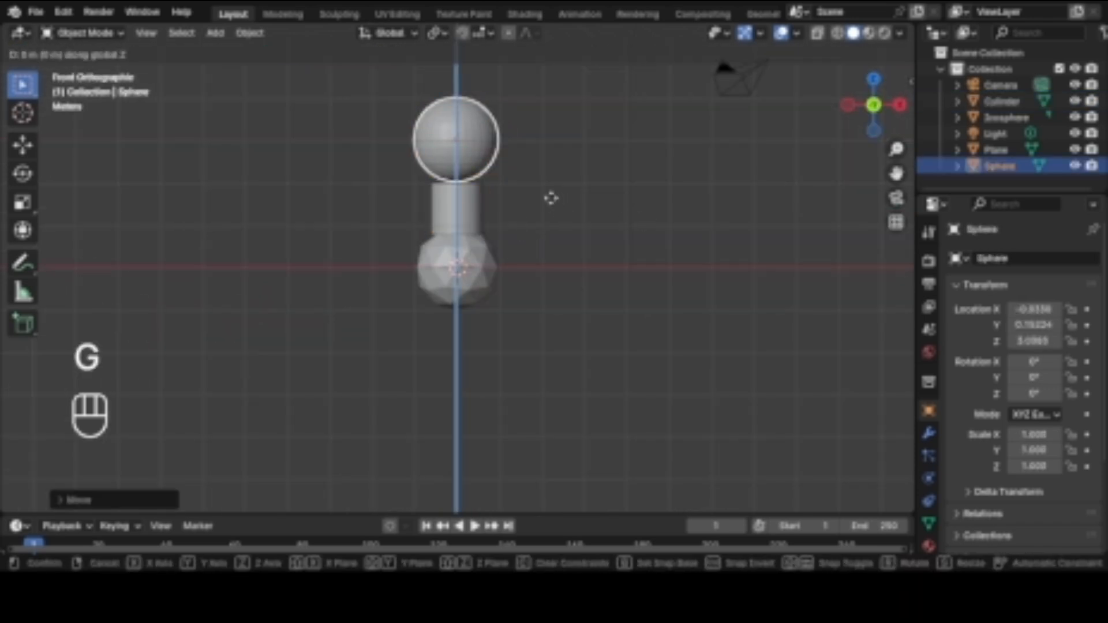